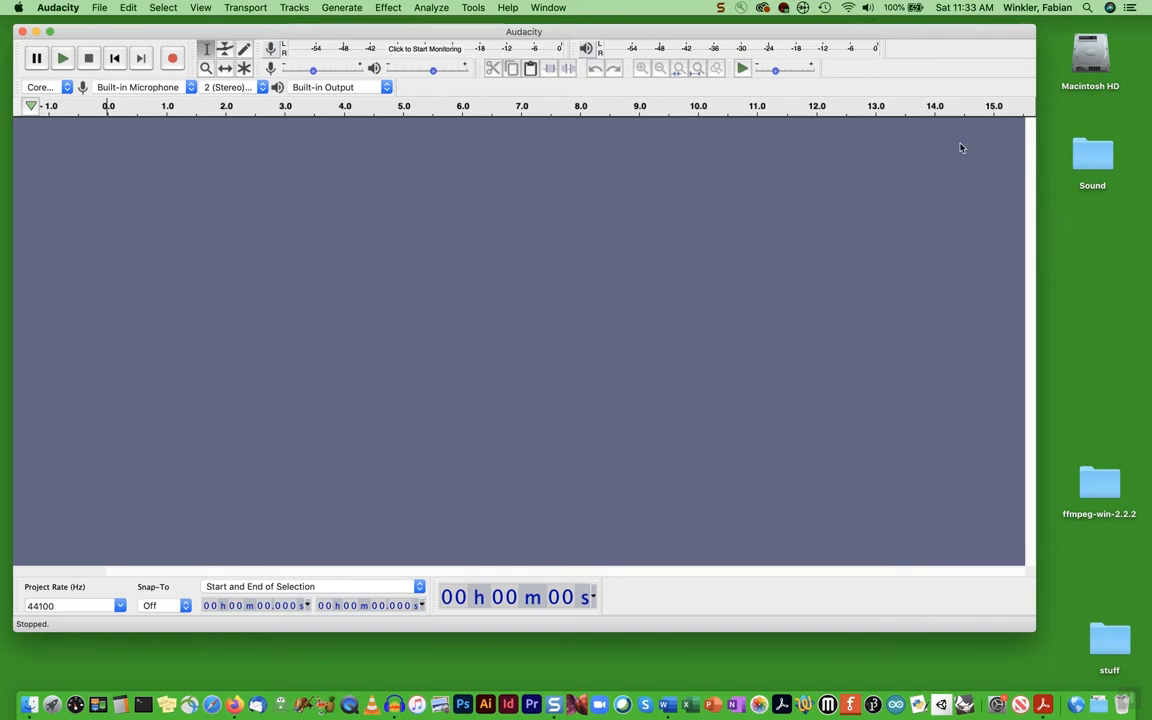
# - Import 03_Sand_mandala.aiff from the AD23300_Audacity_F20_Sounds folder inside the desktop's Sound folder into the empty Audacity project, and close the file window
pyautogui.click(1099, 165)
pyautogui.doubleClick(1099, 165)
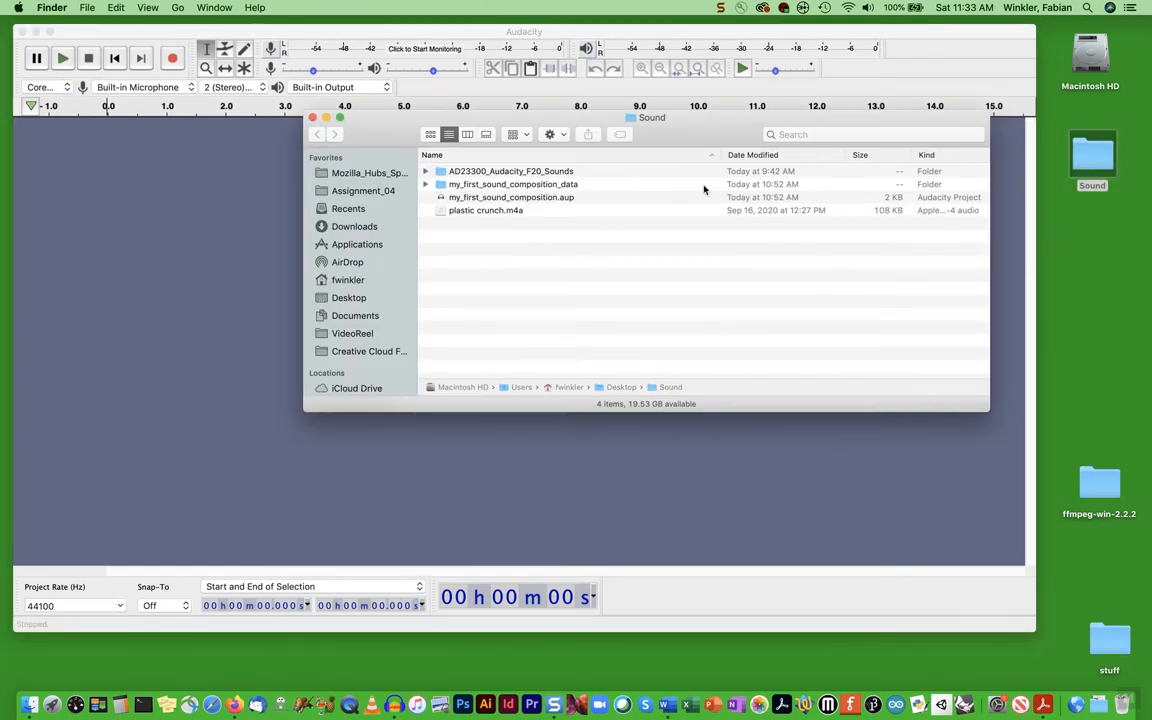
pyautogui.doubleClick(420, 170)
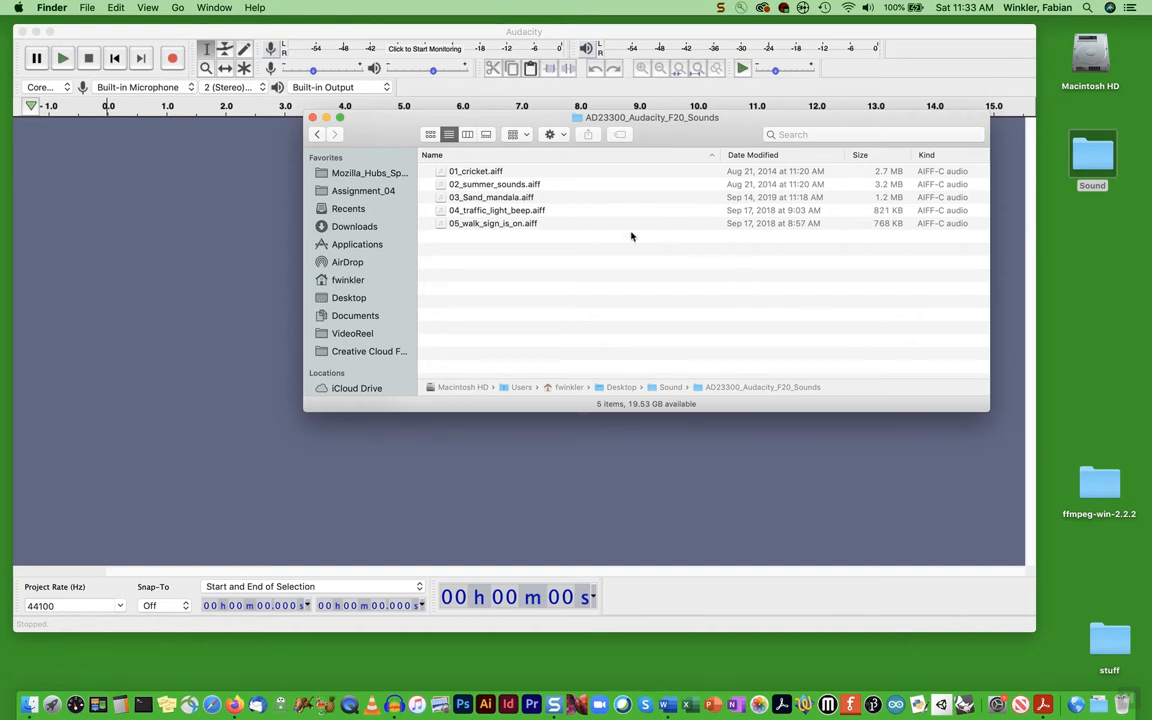
pyautogui.click(431, 194)
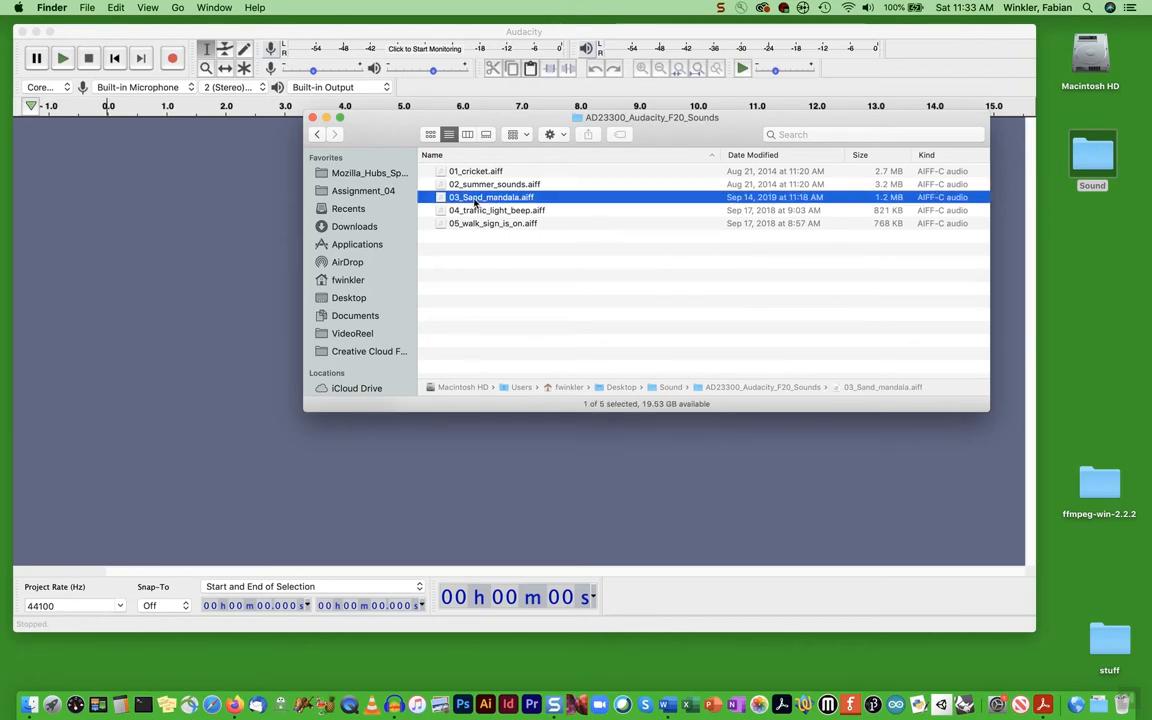
pyautogui.moveTo(547, 128); pyautogui.dragTo(647, 60)
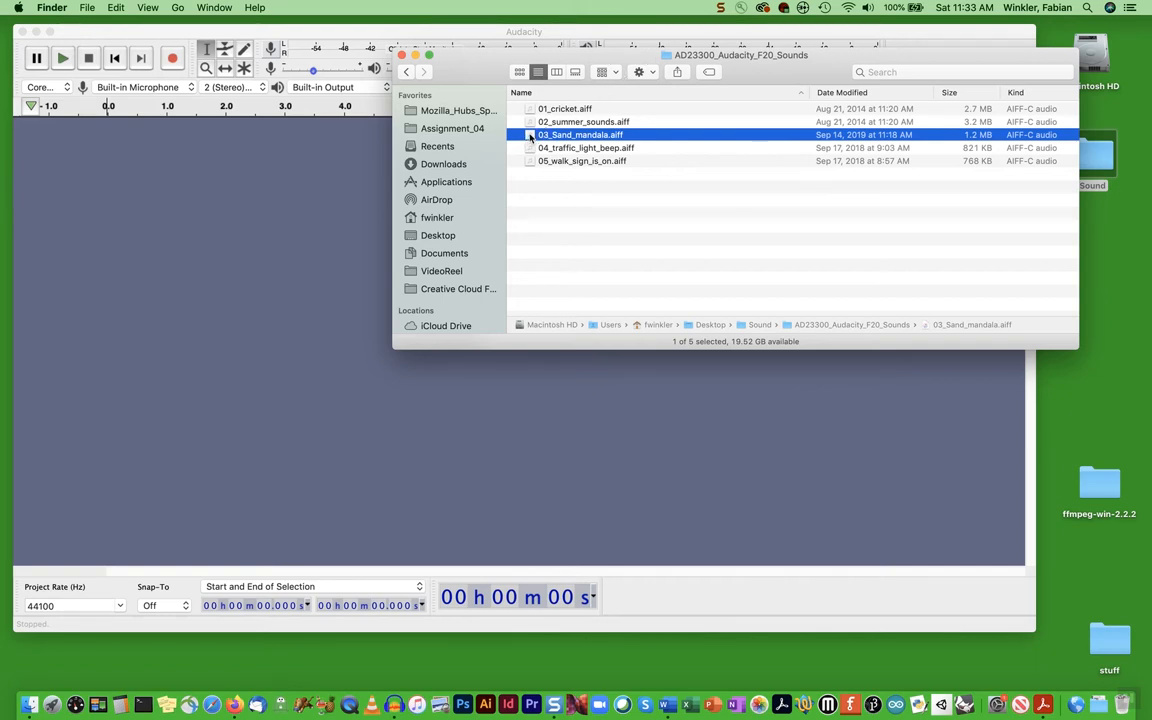
pyautogui.moveTo(530, 136); pyautogui.dragTo(247, 185)
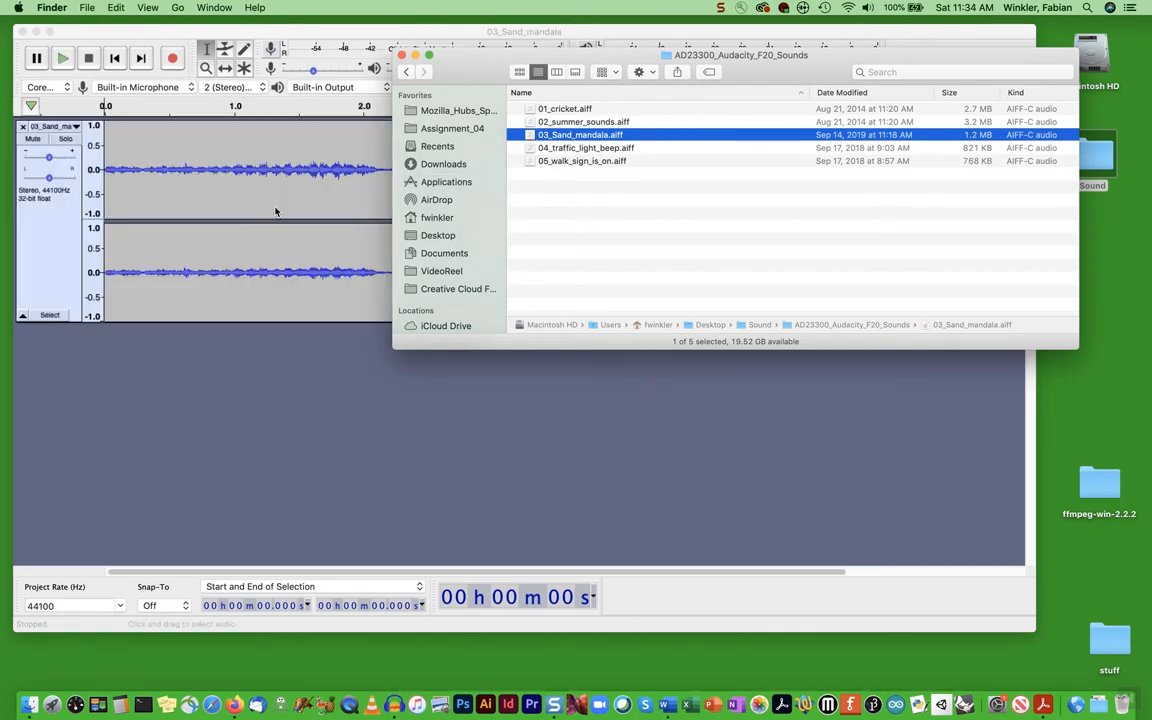
pyautogui.click(402, 56)
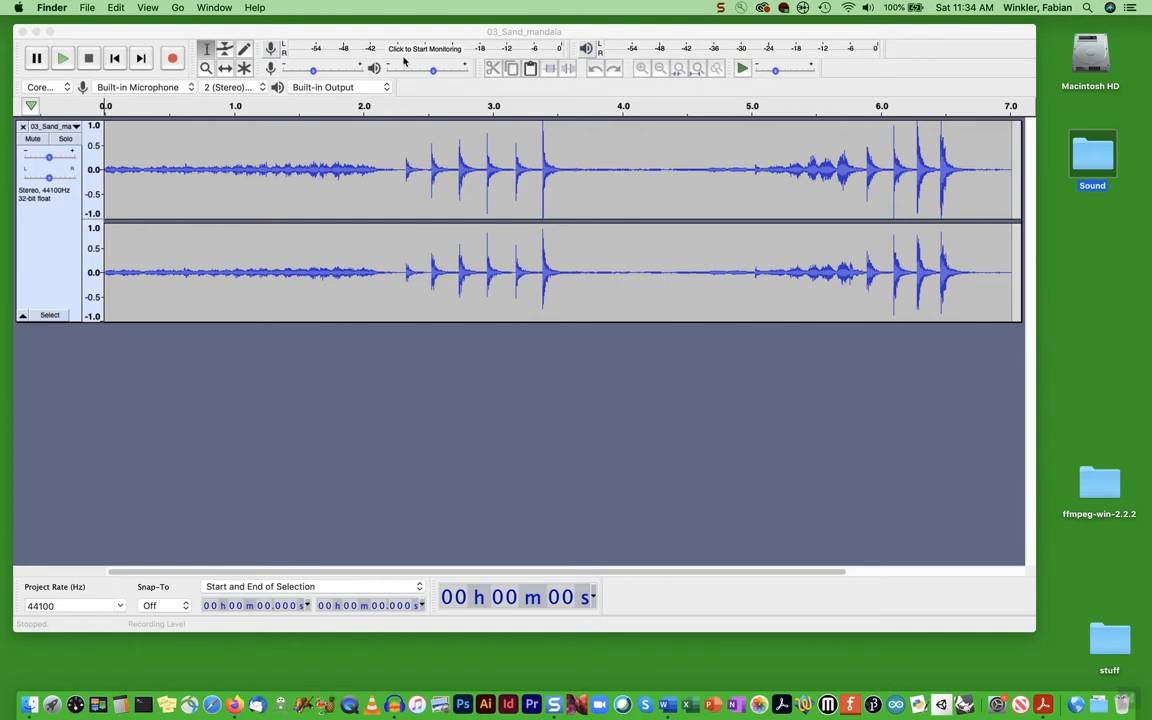
# - Listen to the imported clip from near its start and to the selected section from about 0.13 to 2.25 seconds
pyautogui.click(116, 165)
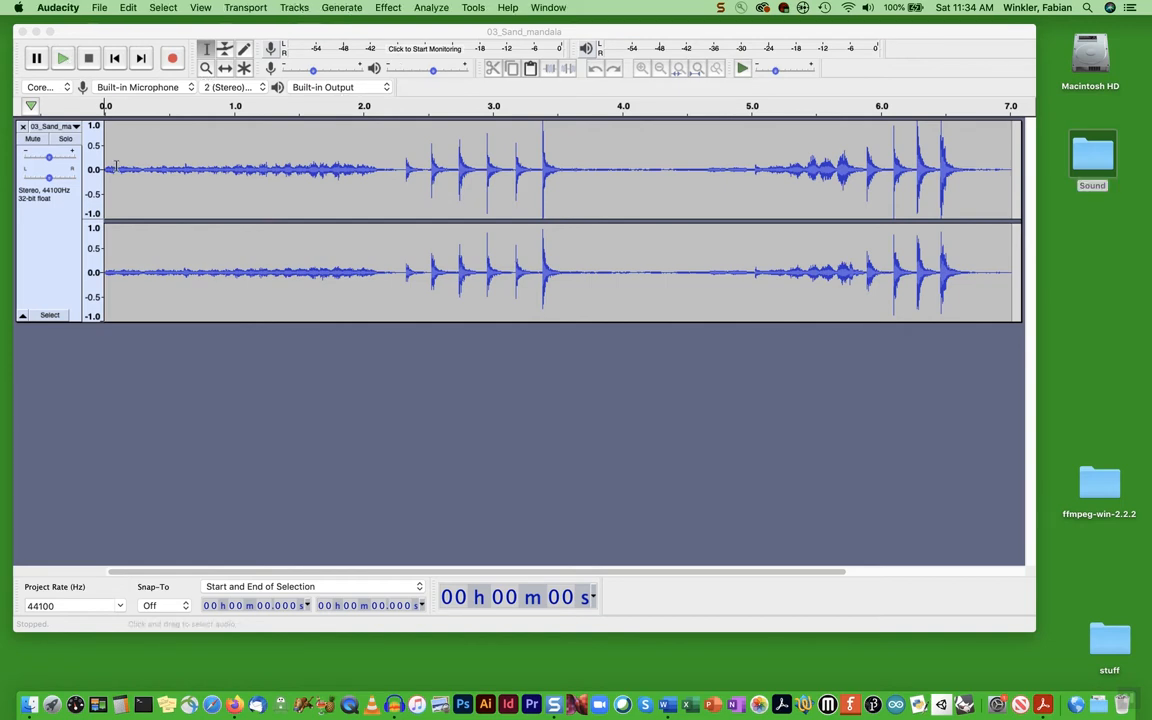
pyautogui.press('space')
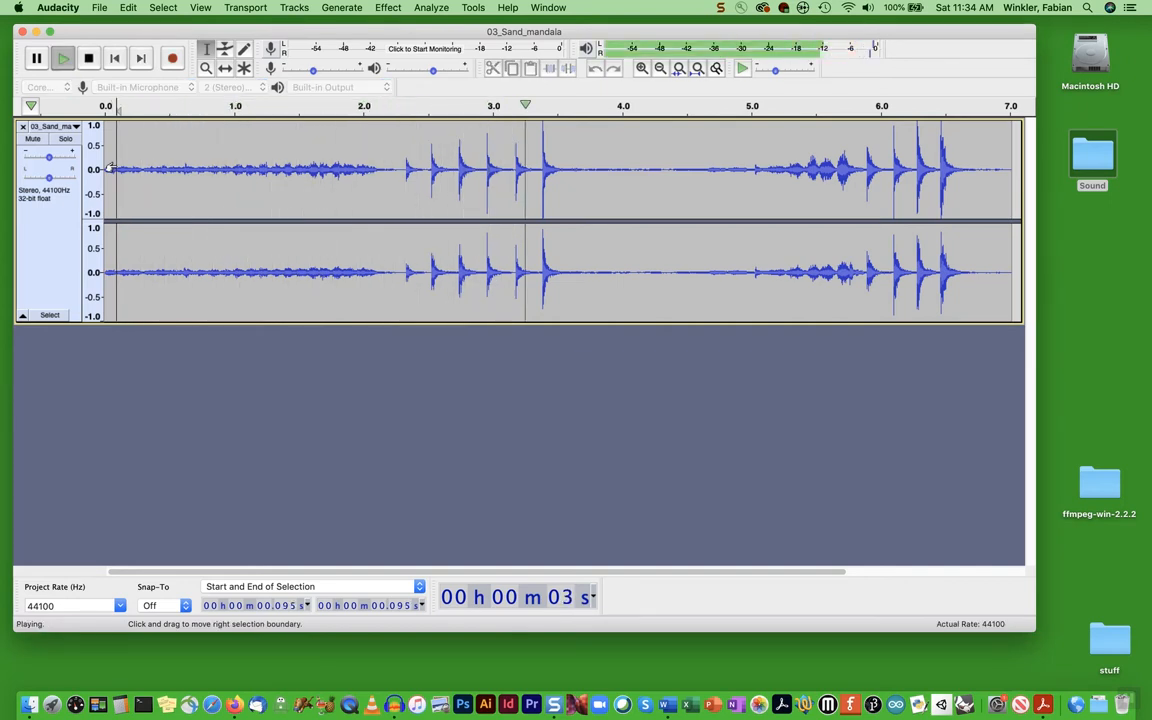
pyautogui.click(89, 60)
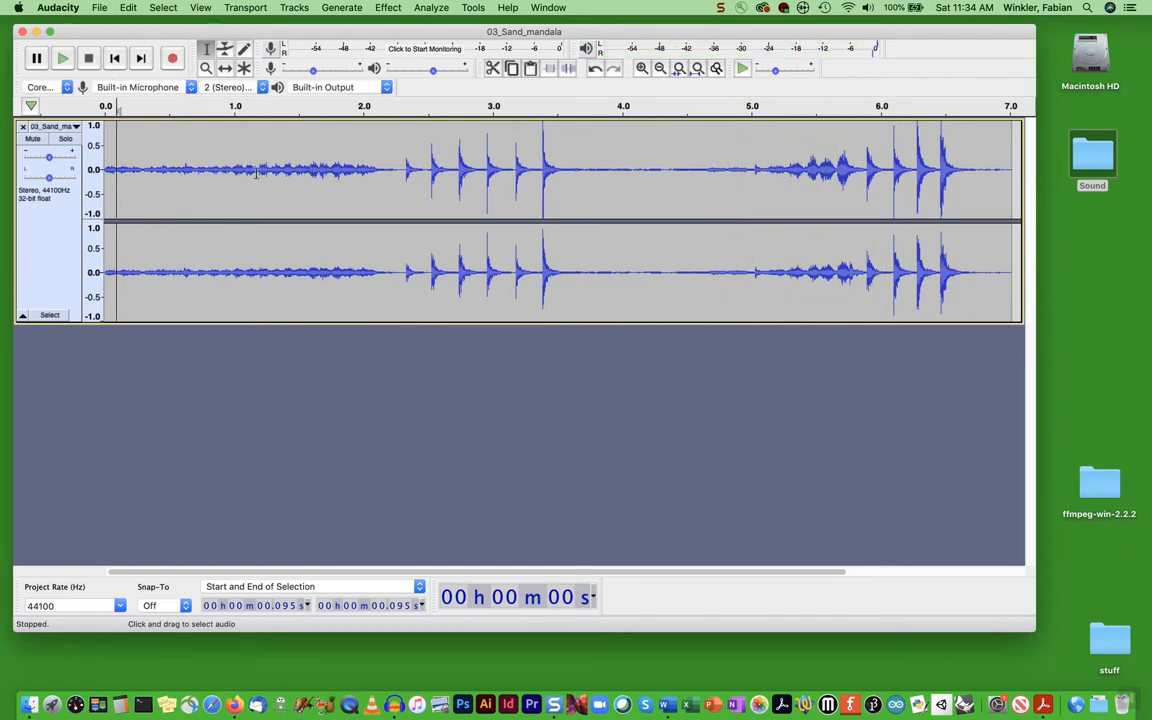
pyautogui.moveTo(120, 150); pyautogui.dragTo(395, 156)
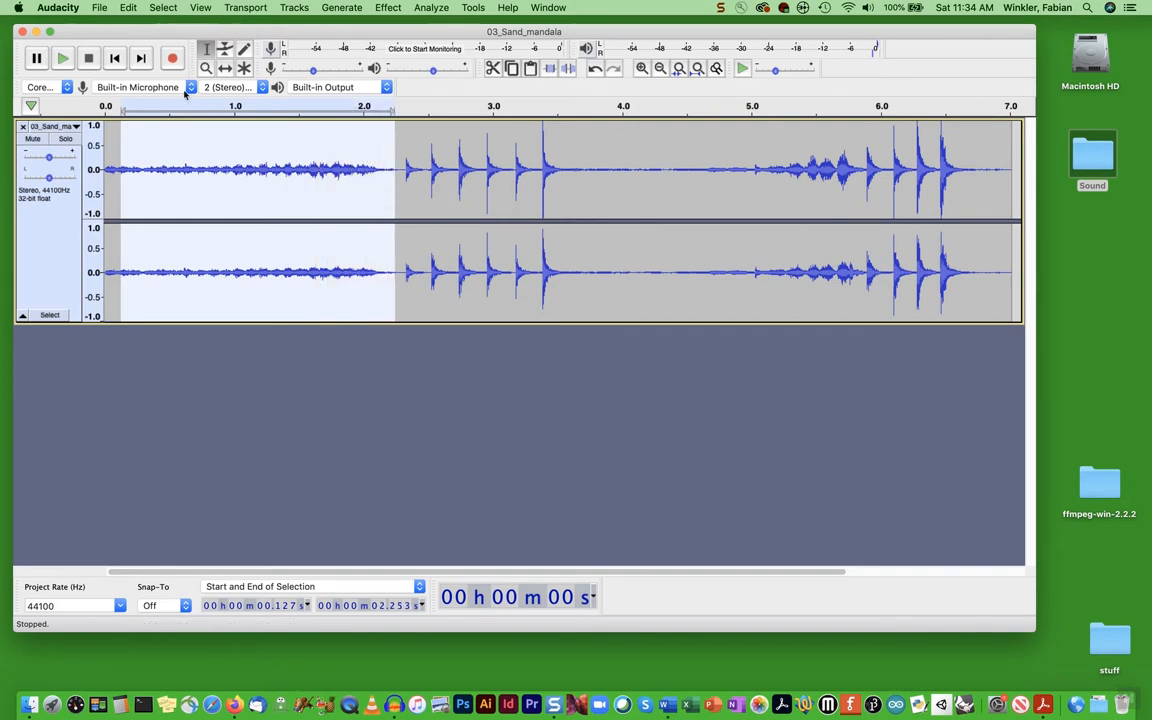
pyautogui.click(62, 58)
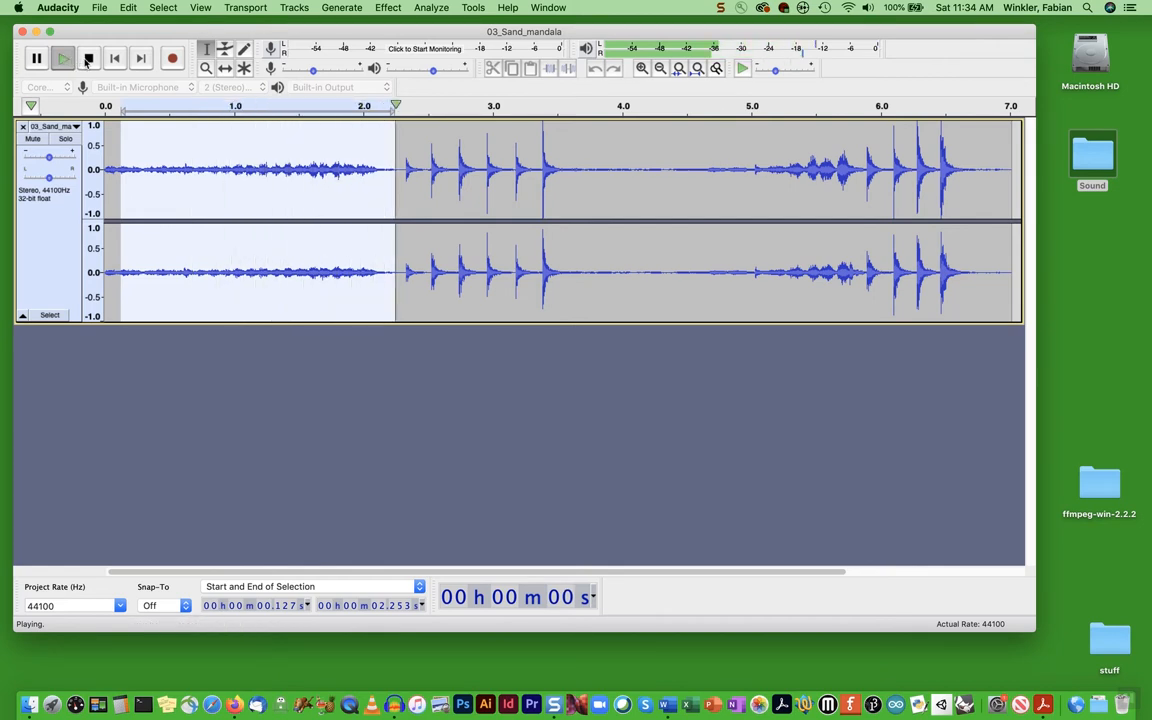
pyautogui.click(88, 59)
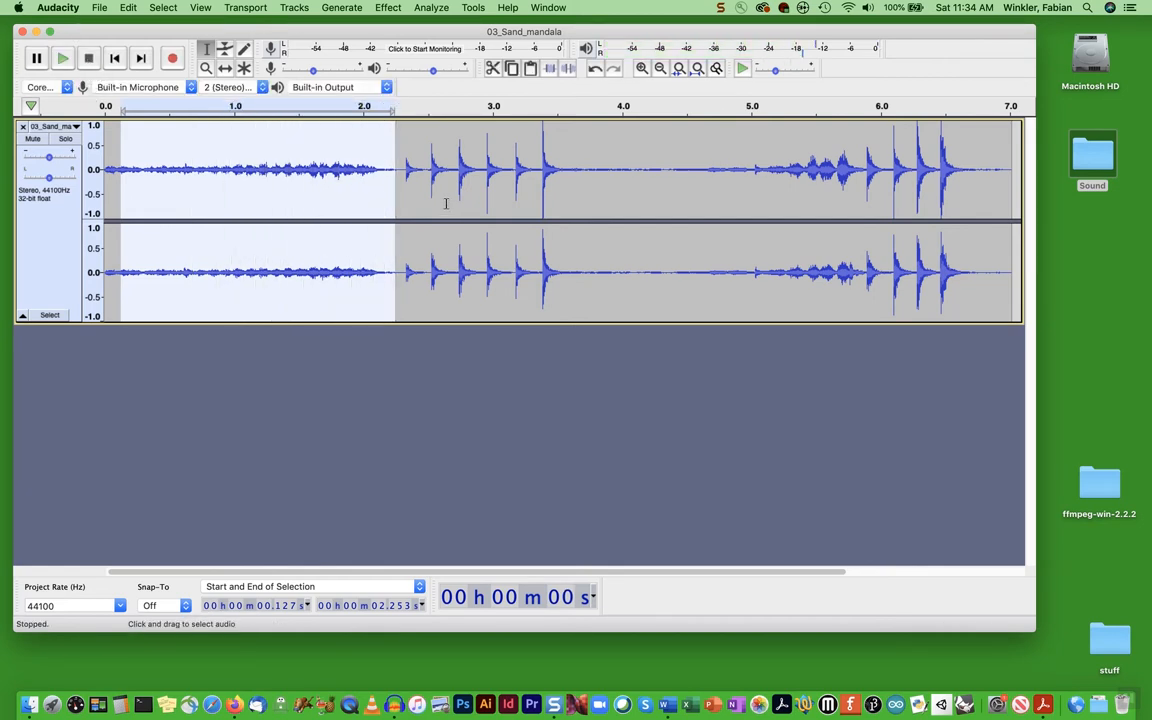
# - Delete all audio after about 2.25 seconds, keeping only the quiet opening section of the clip
pyautogui.click(399, 170)
pyautogui.moveTo(397, 170); pyautogui.dragTo(964, 185)
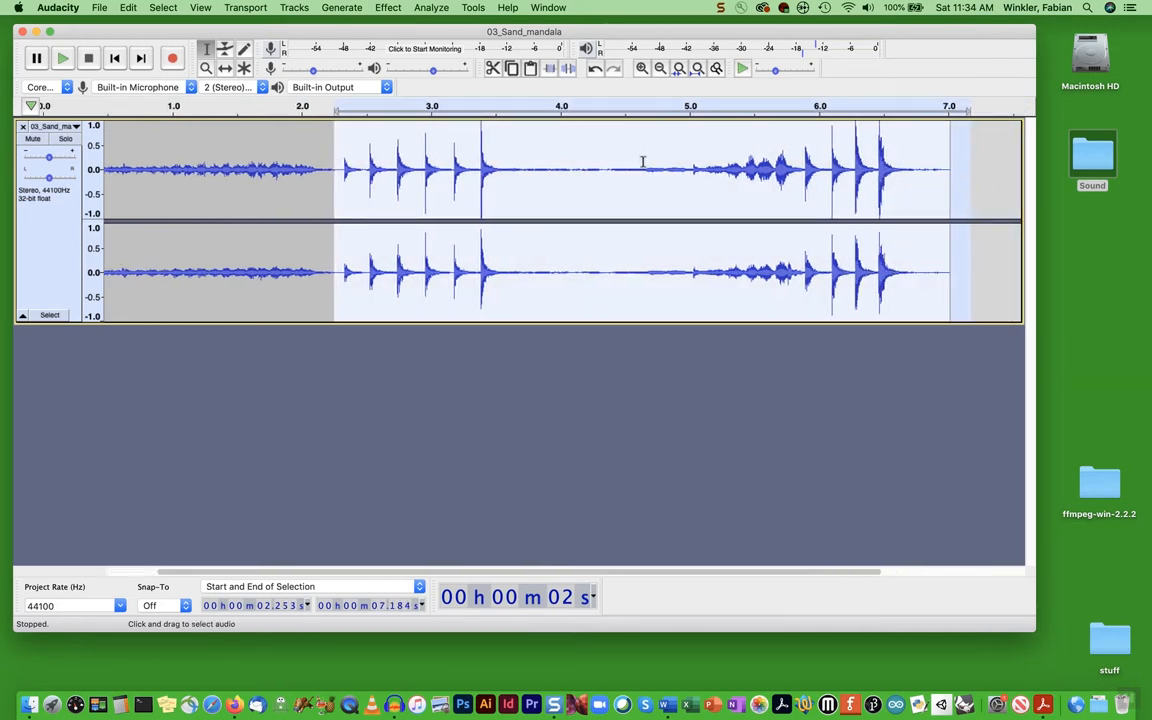
pyautogui.press('Delete')
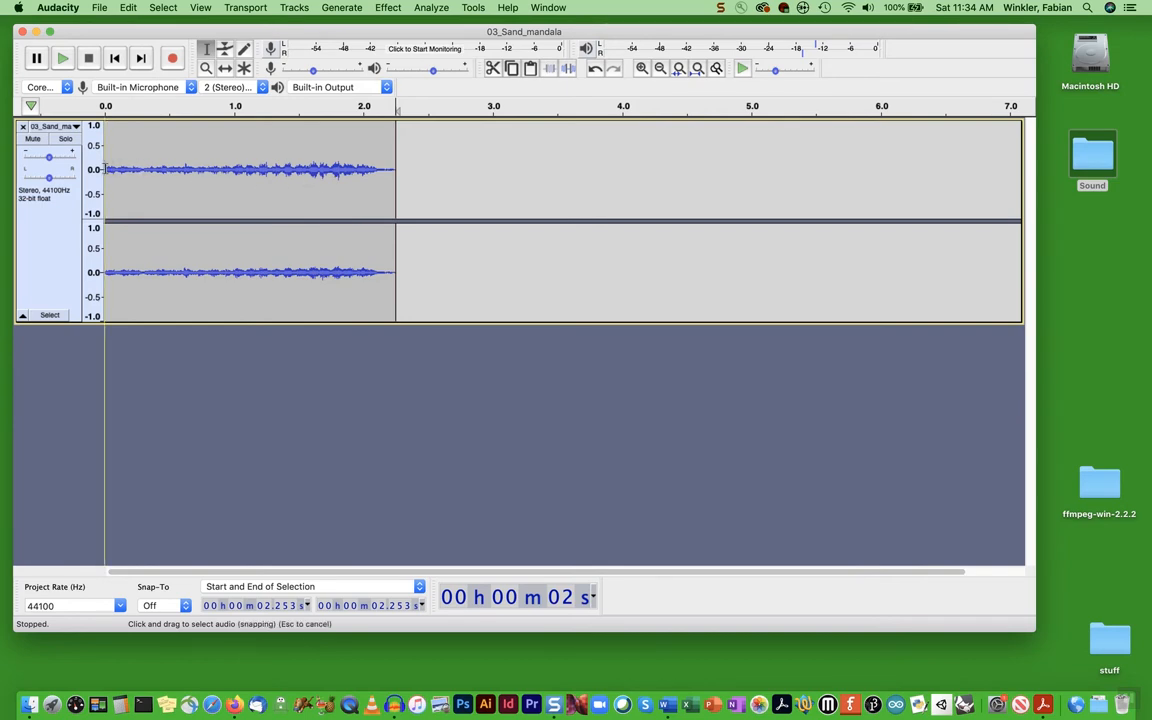
# - Normalize the entire remaining clip to a -6.0 dB peak with DC offset removal, and play the result
pyautogui.moveTo(105, 168); pyautogui.dragTo(391, 188)
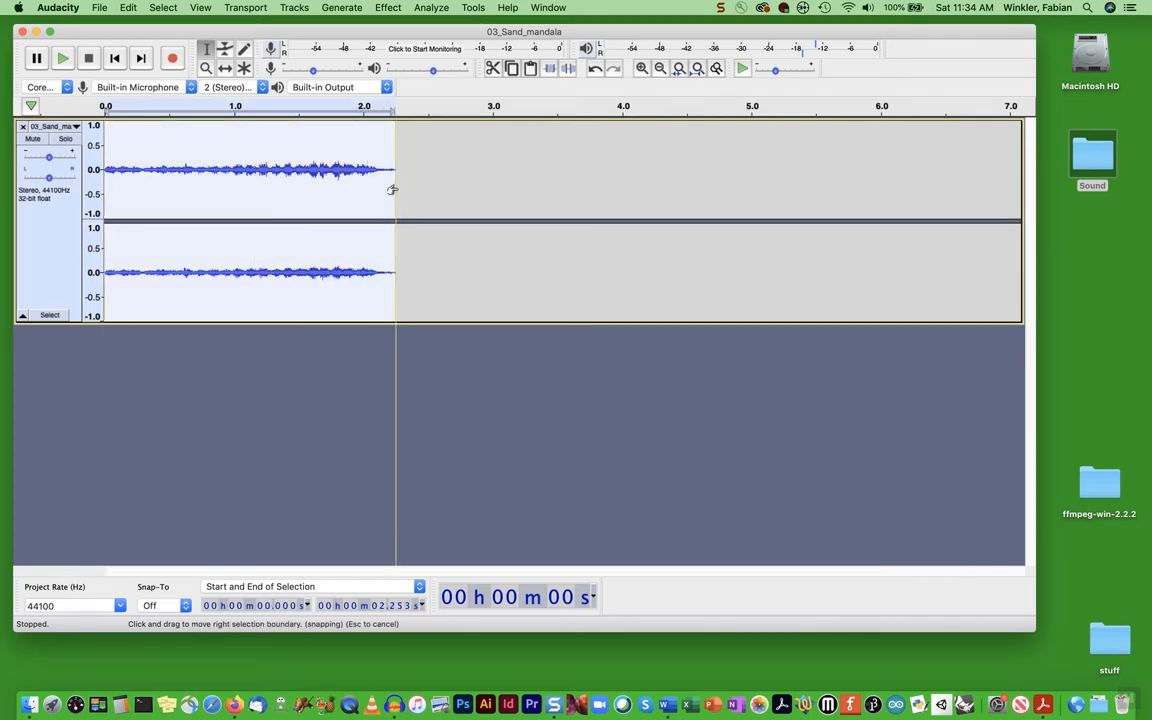
pyautogui.click(380, 8)
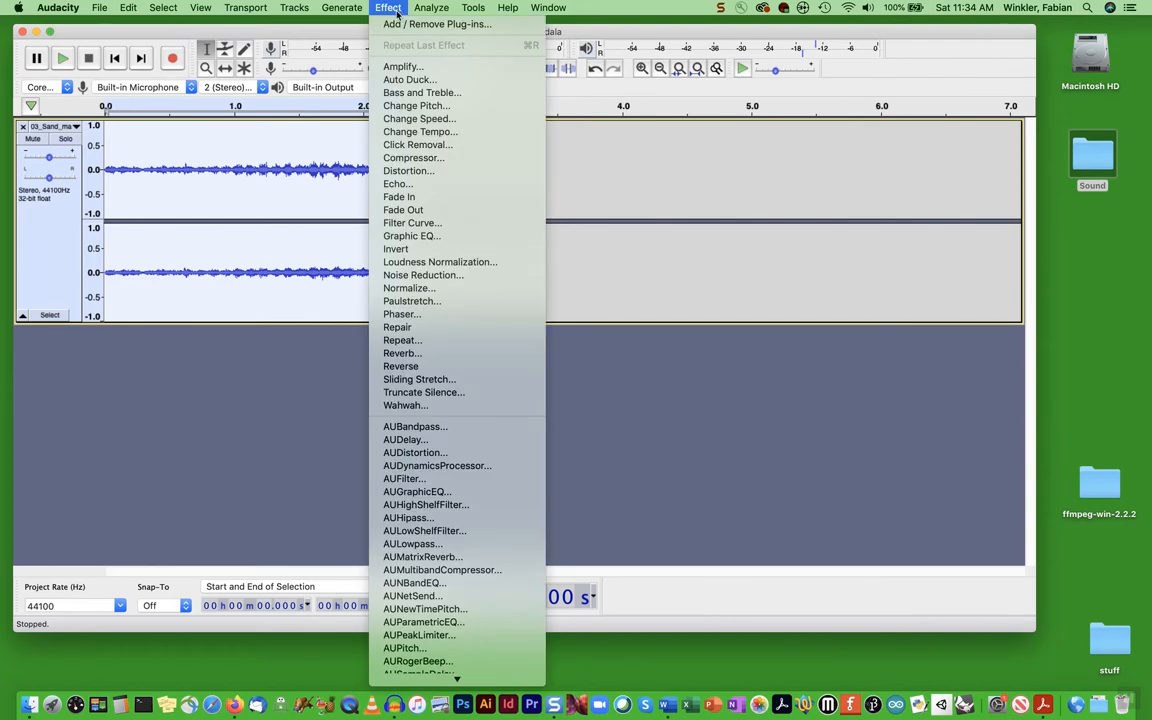
pyautogui.click(408, 290)
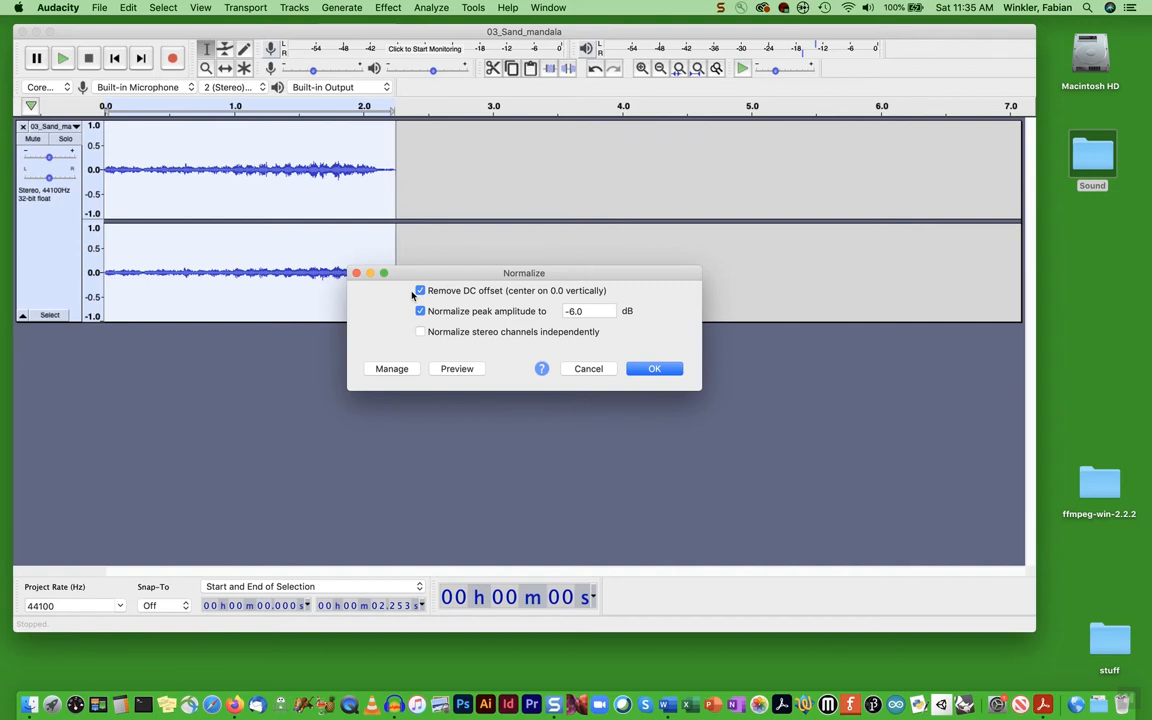
pyautogui.moveTo(424, 276); pyautogui.dragTo(427, 332)
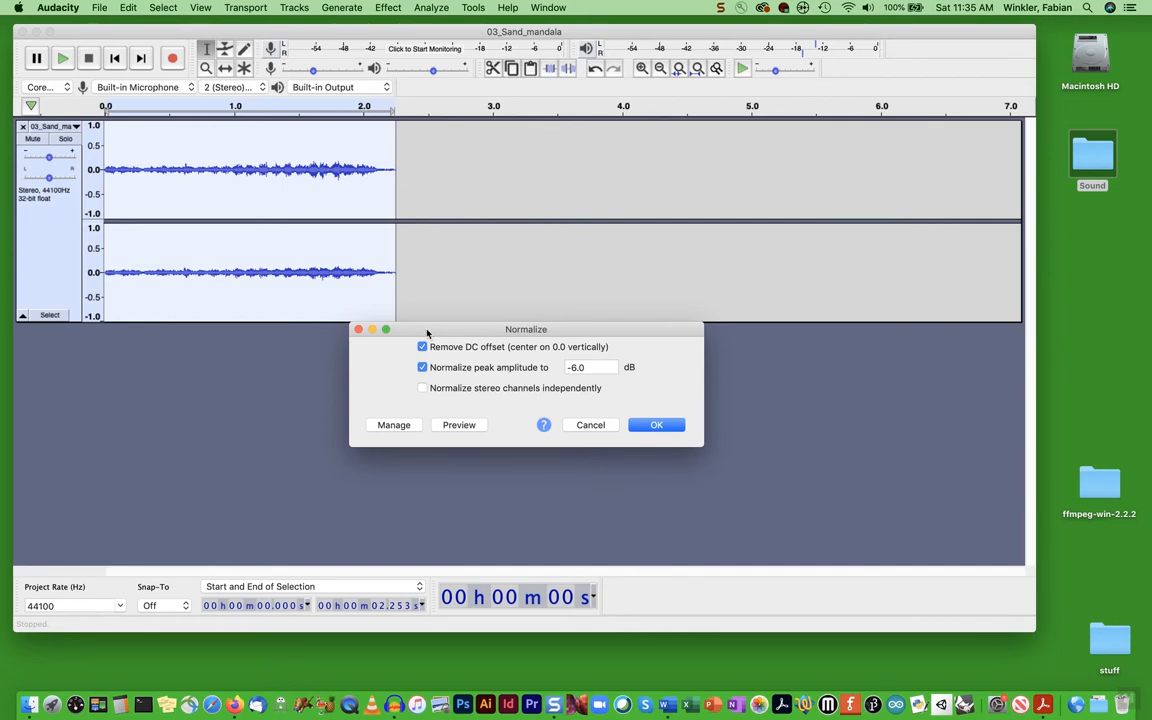
pyautogui.click(656, 425)
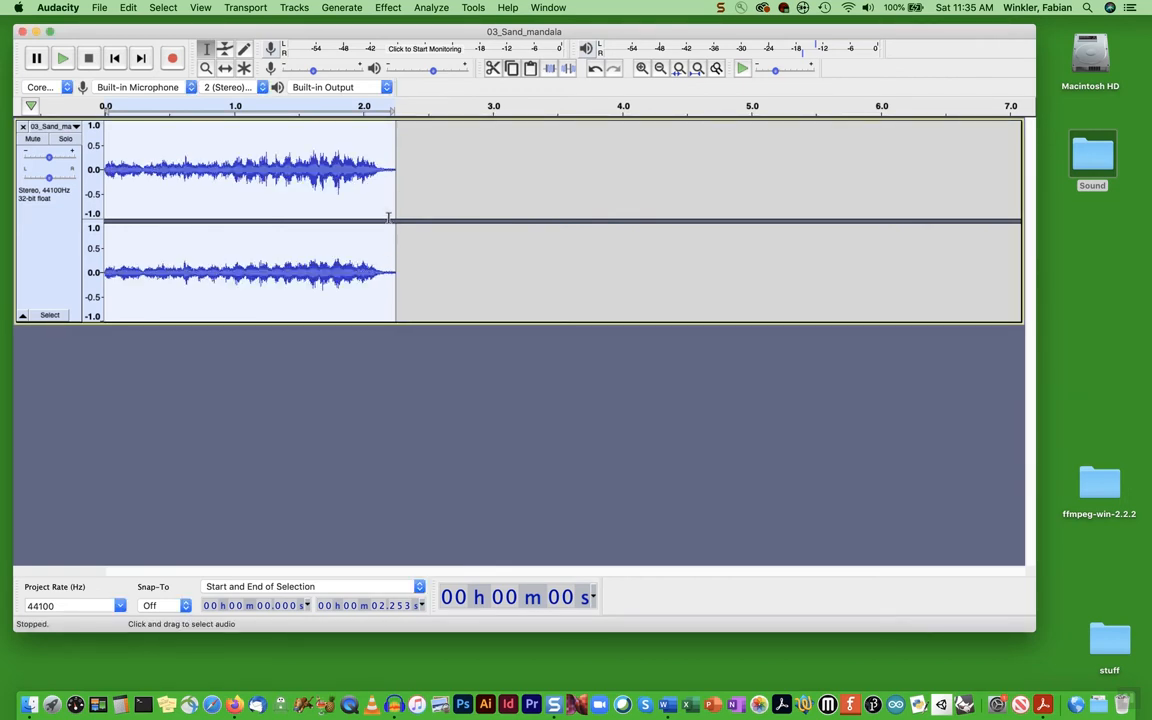
pyautogui.click(62, 59)
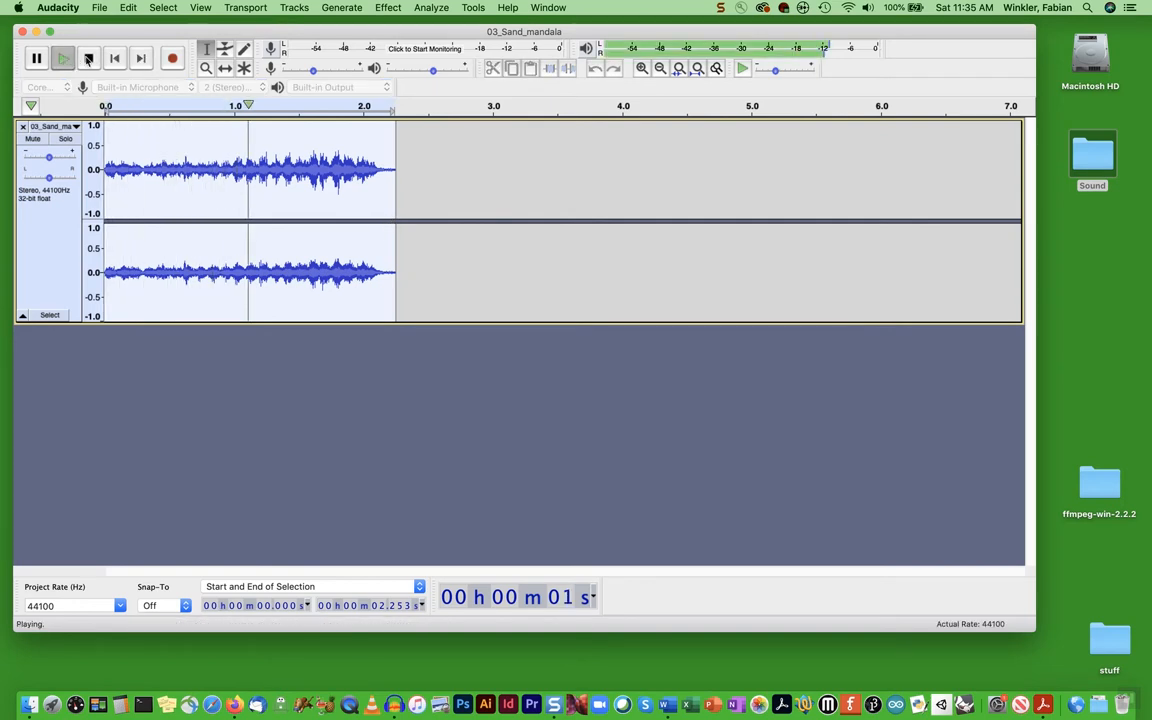
pyautogui.click(88, 59)
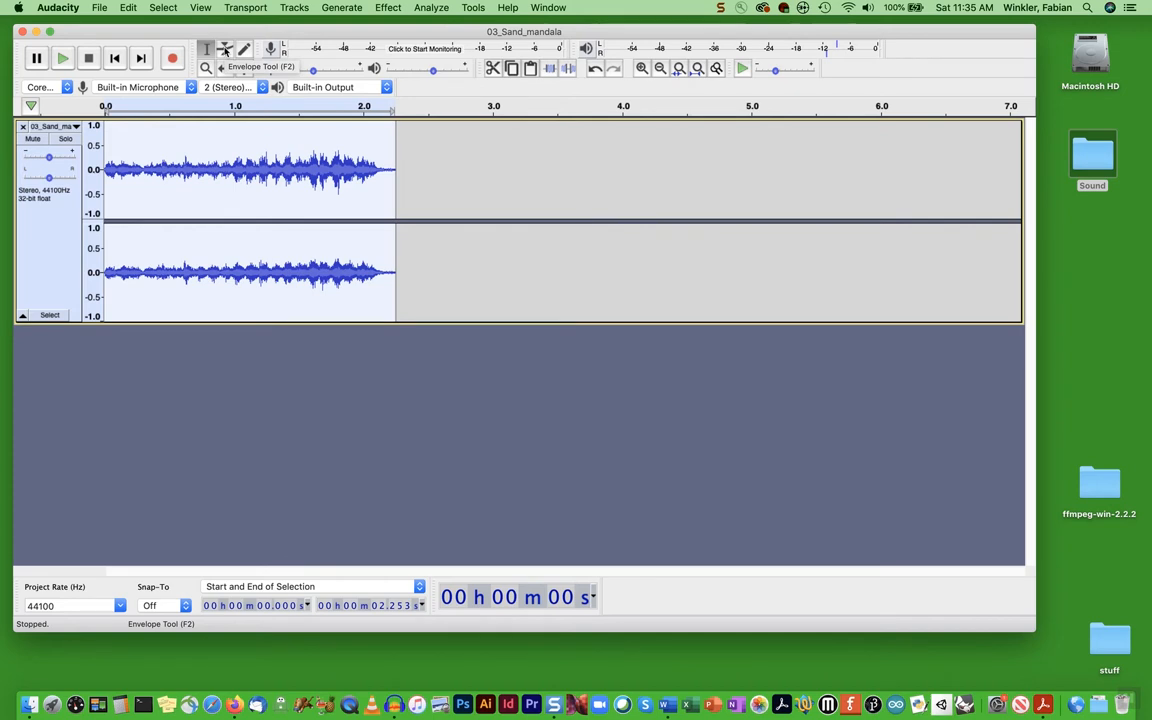
# - Shape the clip's volume with the Envelope tool, rising from a quiet start to full level near 1.6 seconds and fading at the end, and play it
pyautogui.click(226, 51)
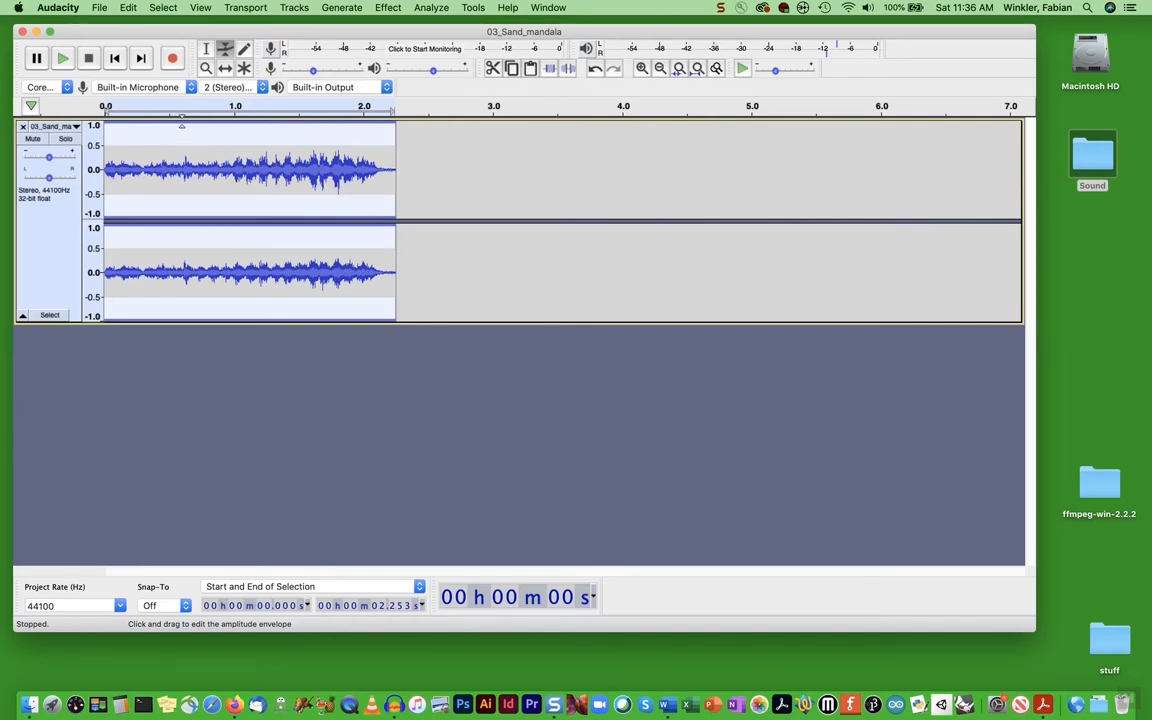
pyautogui.moveTo(189, 124); pyautogui.dragTo(260, 124)
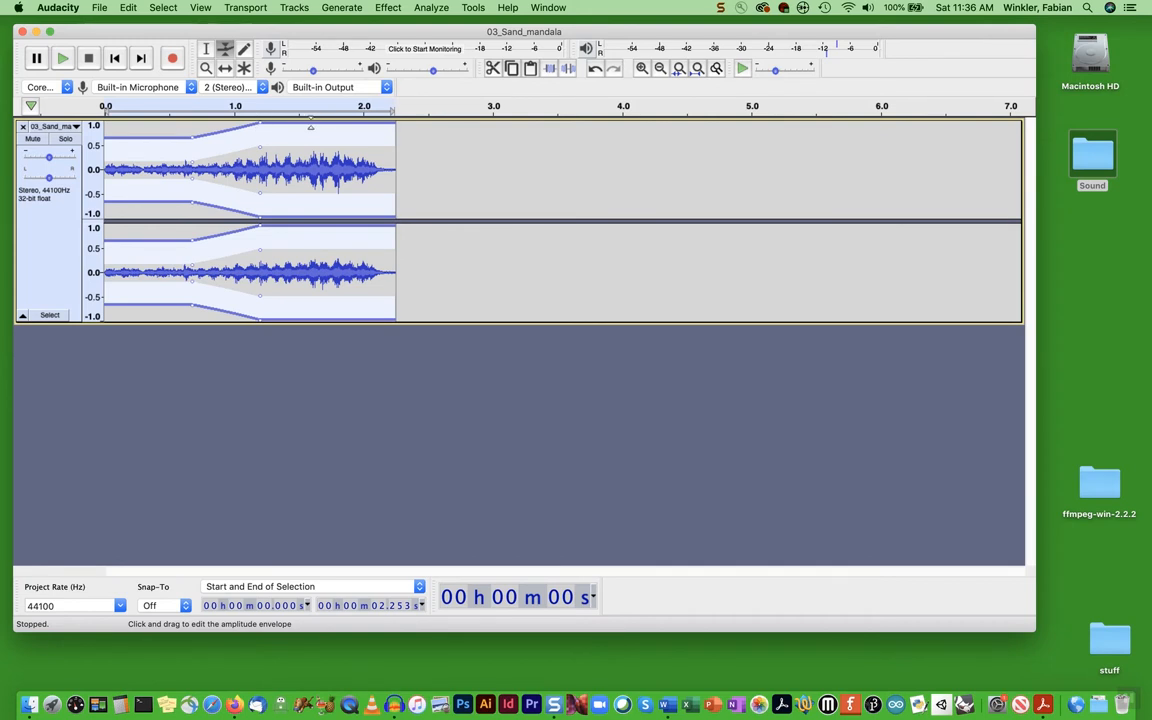
pyautogui.moveTo(108, 125); pyautogui.dragTo(110, 158)
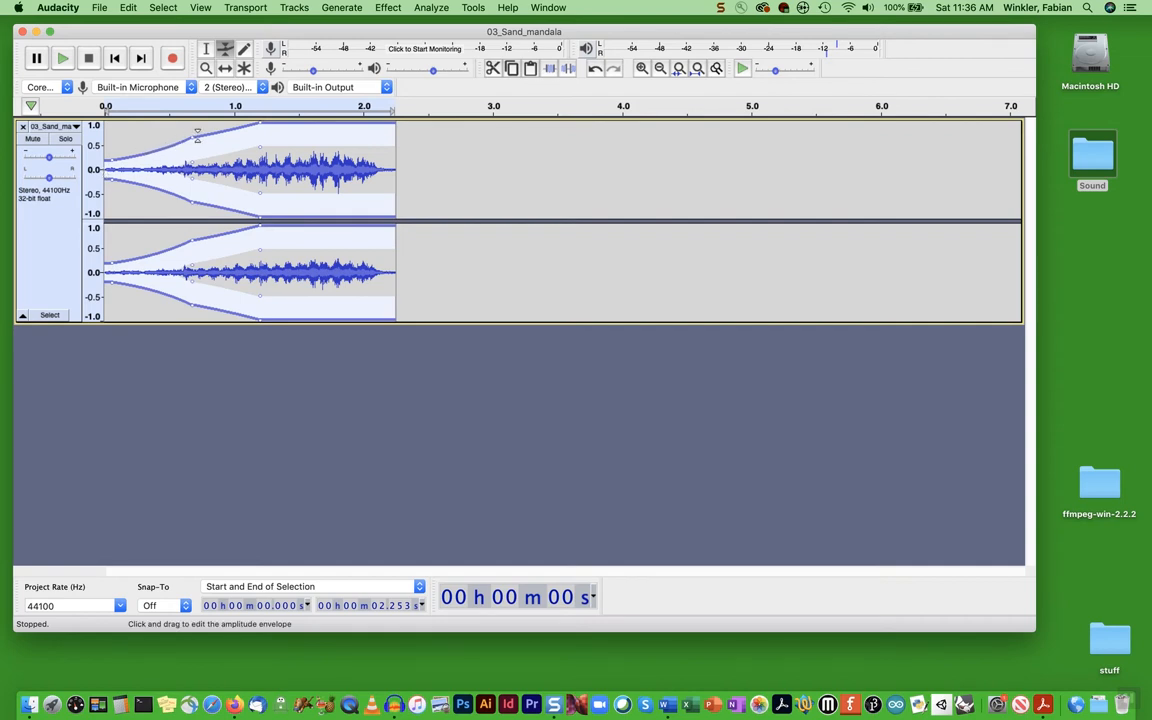
pyautogui.moveTo(261, 123); pyautogui.dragTo(310, 115)
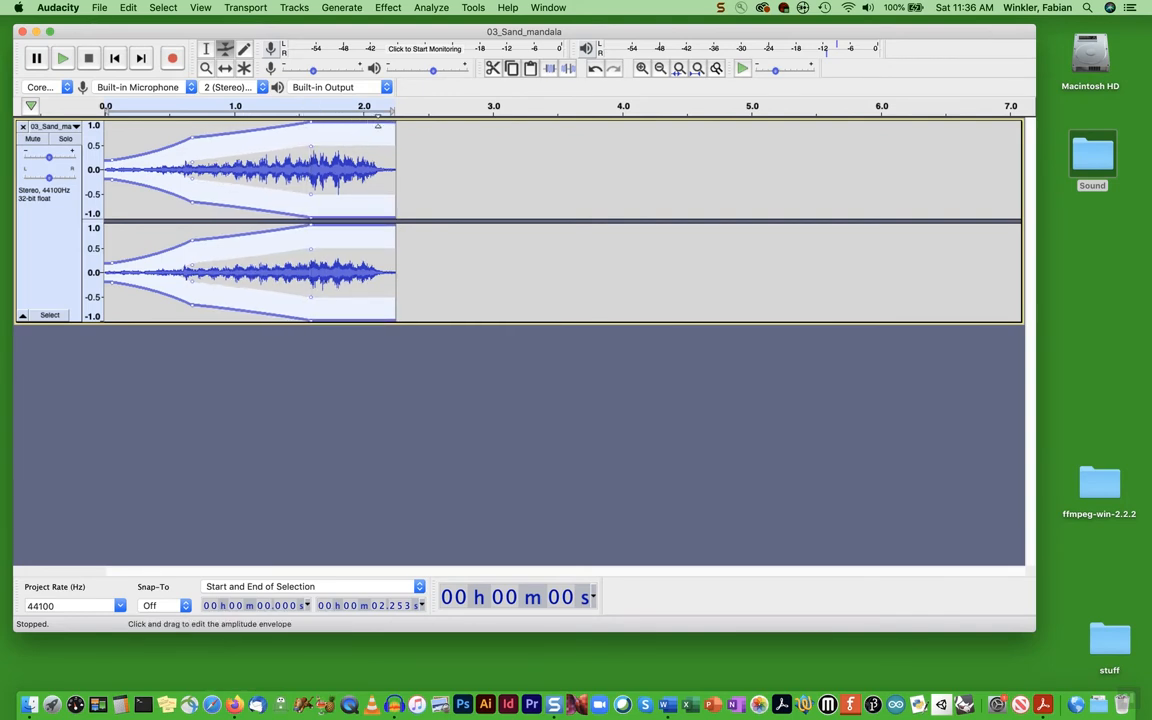
pyautogui.click(359, 123)
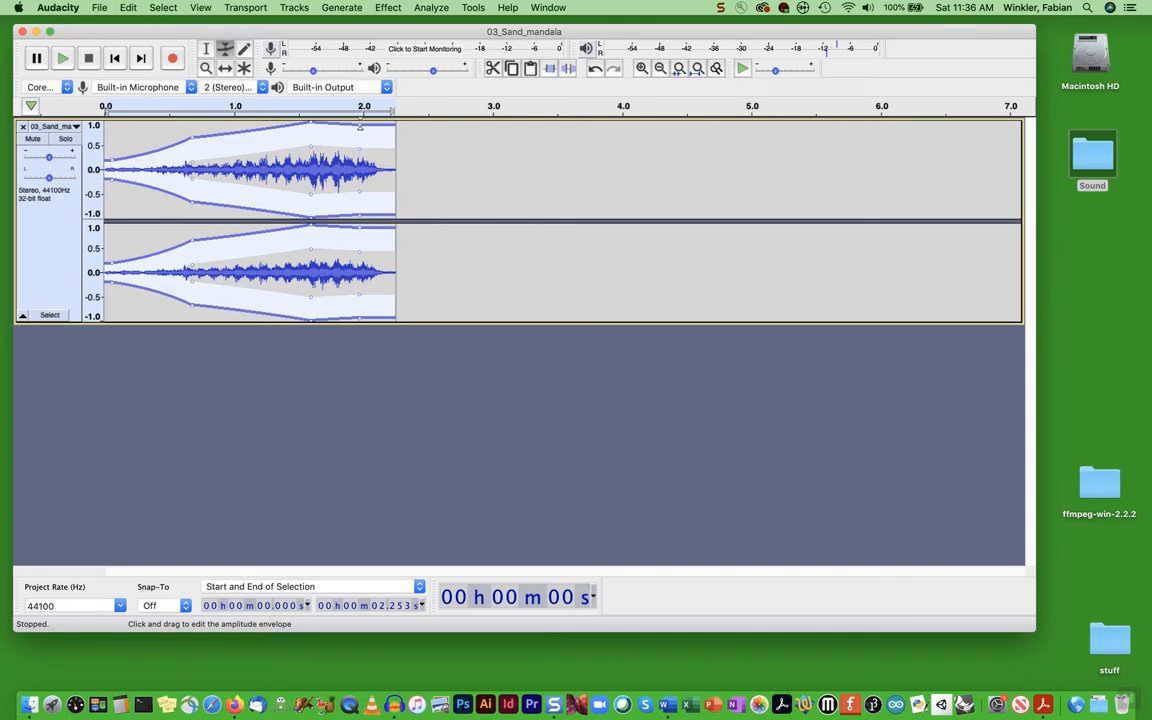
pyautogui.moveTo(390, 124); pyautogui.dragTo(389, 145)
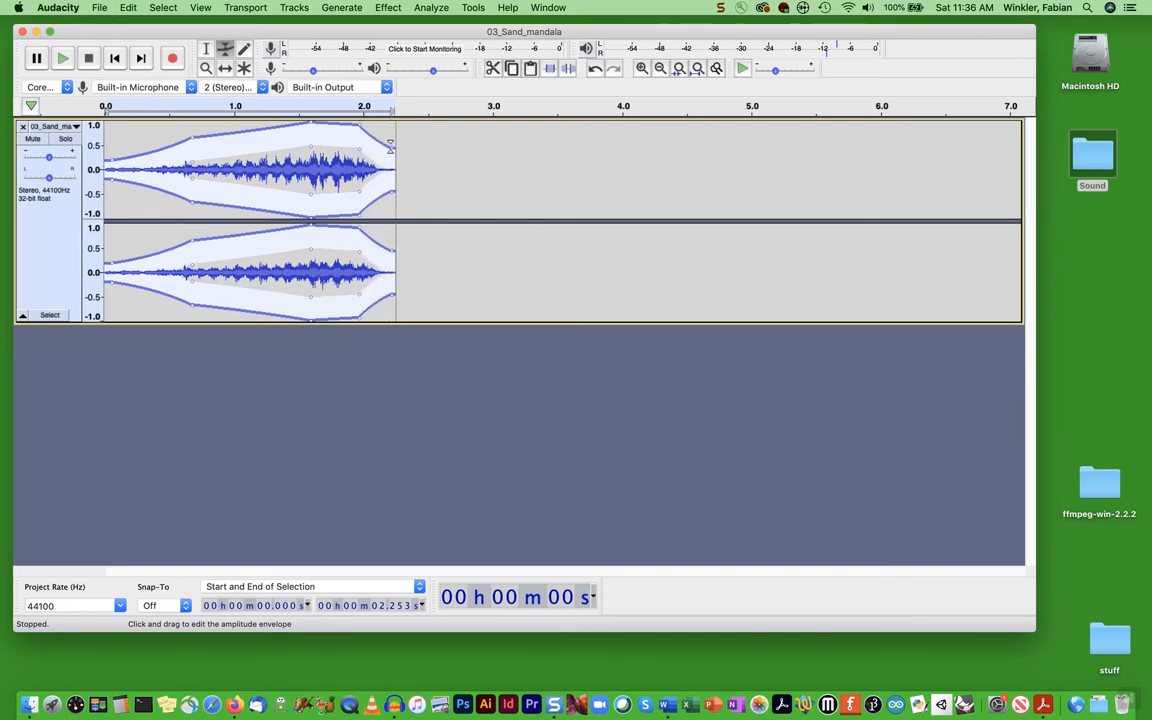
pyautogui.click(114, 58)
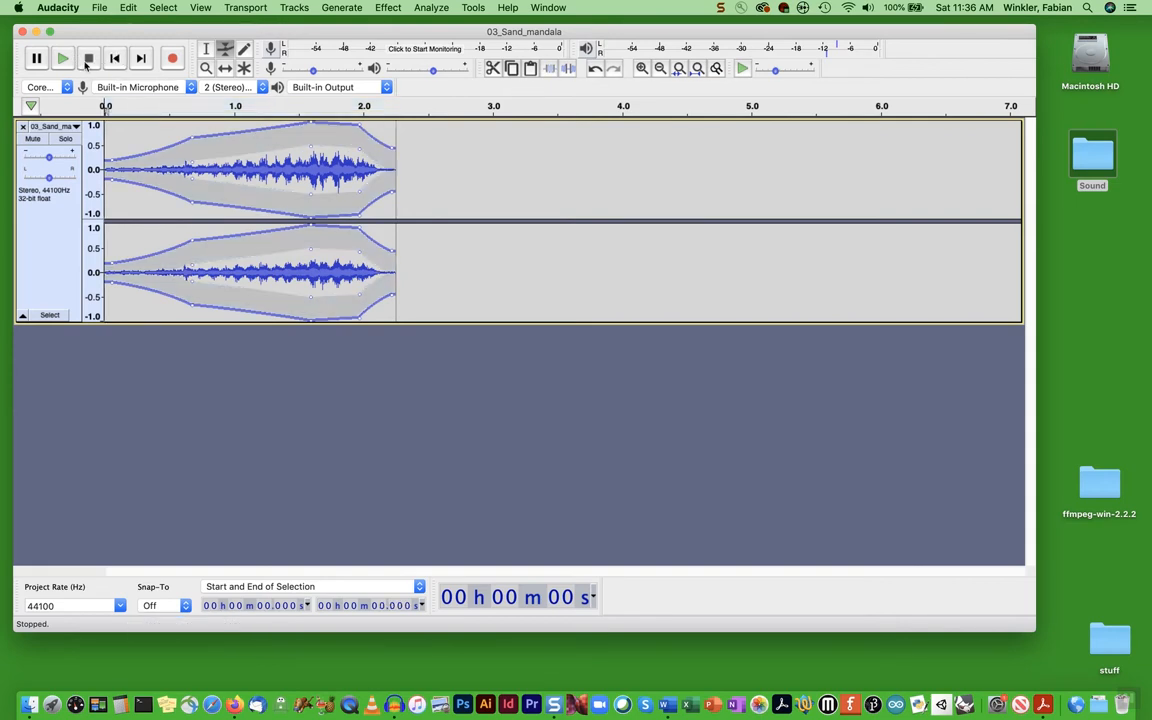
pyautogui.click(62, 59)
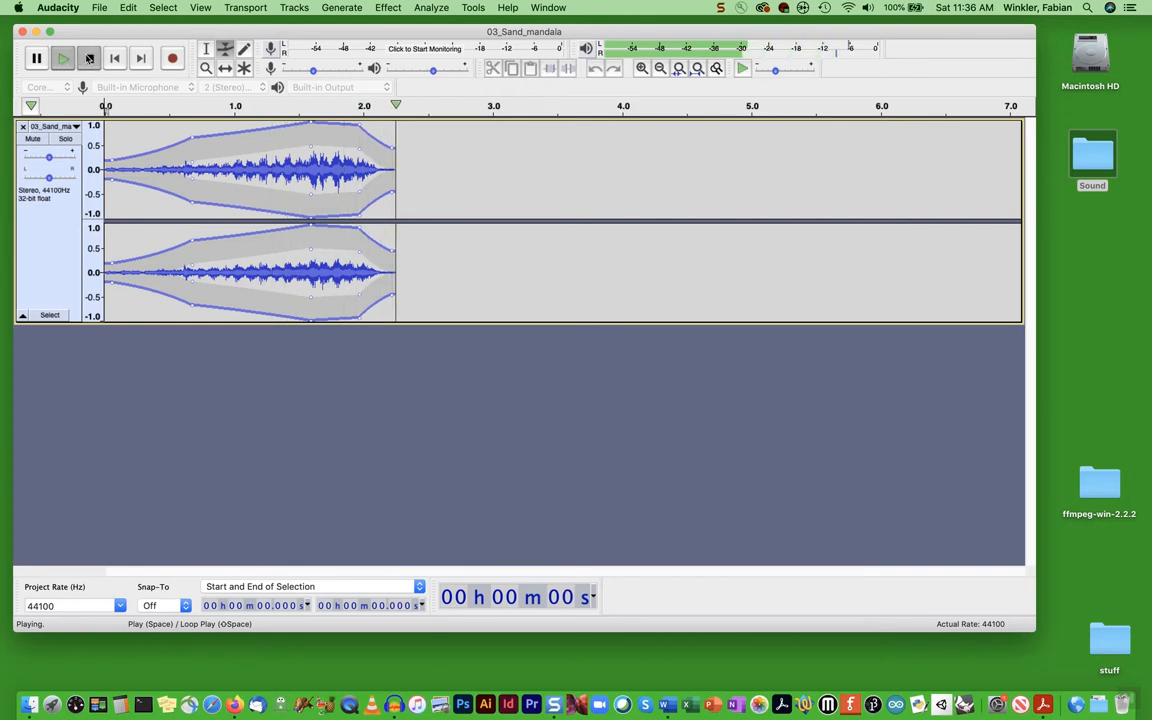
pyautogui.click(89, 58)
# - Lower the envelope's start and end points further, move its middle point to about 1.1 seconds, and play the clip
pyautogui.moveTo(111, 165); pyautogui.dragTo(111, 169)
pyautogui.moveTo(196, 137); pyautogui.dragTo(251, 137)
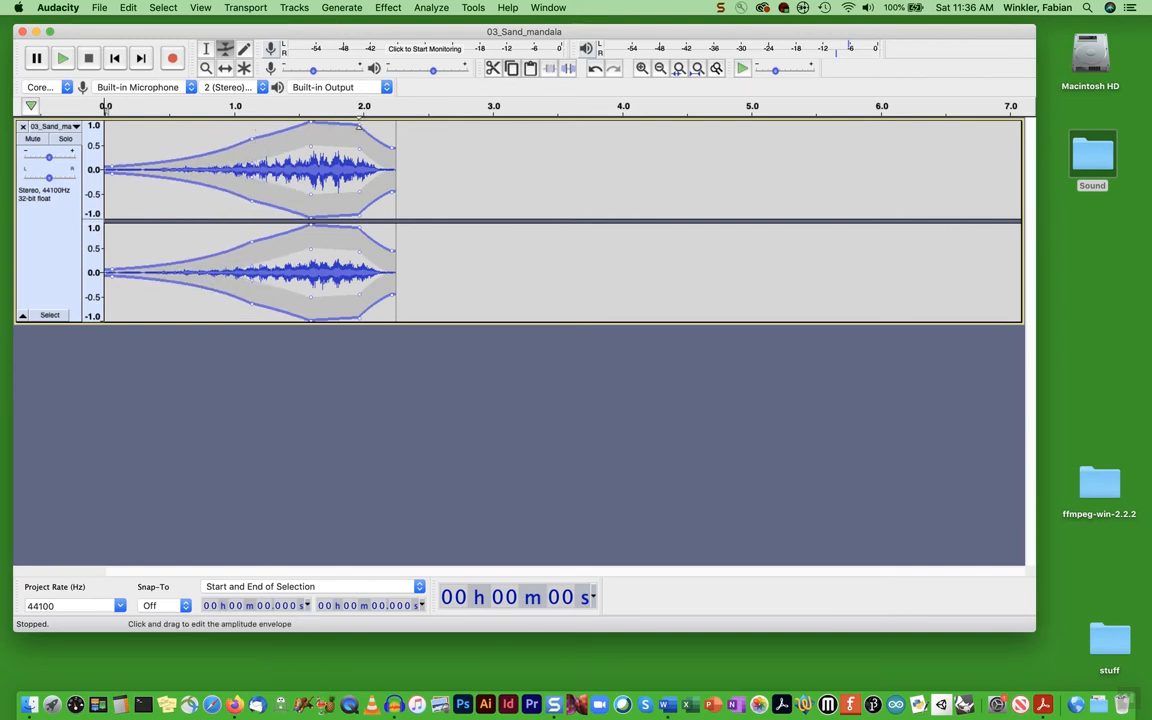
pyautogui.moveTo(392, 147); pyautogui.dragTo(390, 158)
pyautogui.click(114, 59)
pyautogui.click(62, 59)
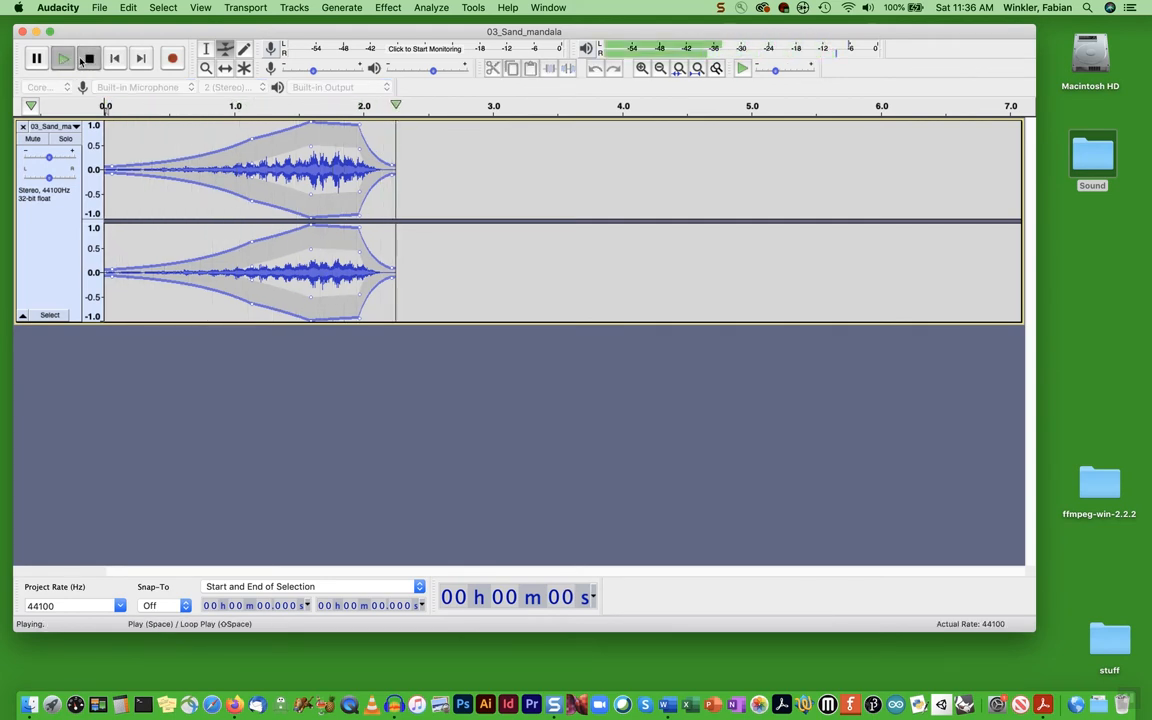
pyautogui.click(87, 61)
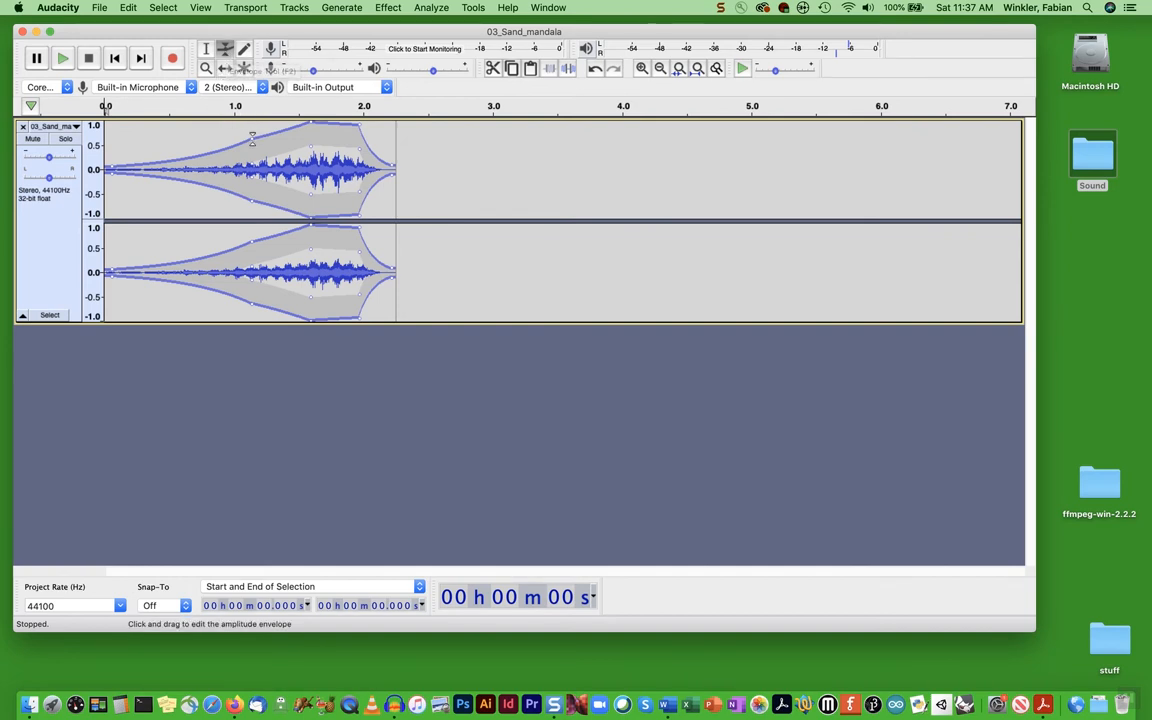
# - Reshape the envelope with a peak near 0.6 seconds and a dip near 1.2 seconds, and remove the track from the project
pyautogui.moveTo(252, 139)
pyautogui.mouseDown()
pyautogui.moveTo(234, 123)
pyautogui.moveTo(268, 128)
pyautogui.moveTo(257, 128)
pyautogui.mouseUp()
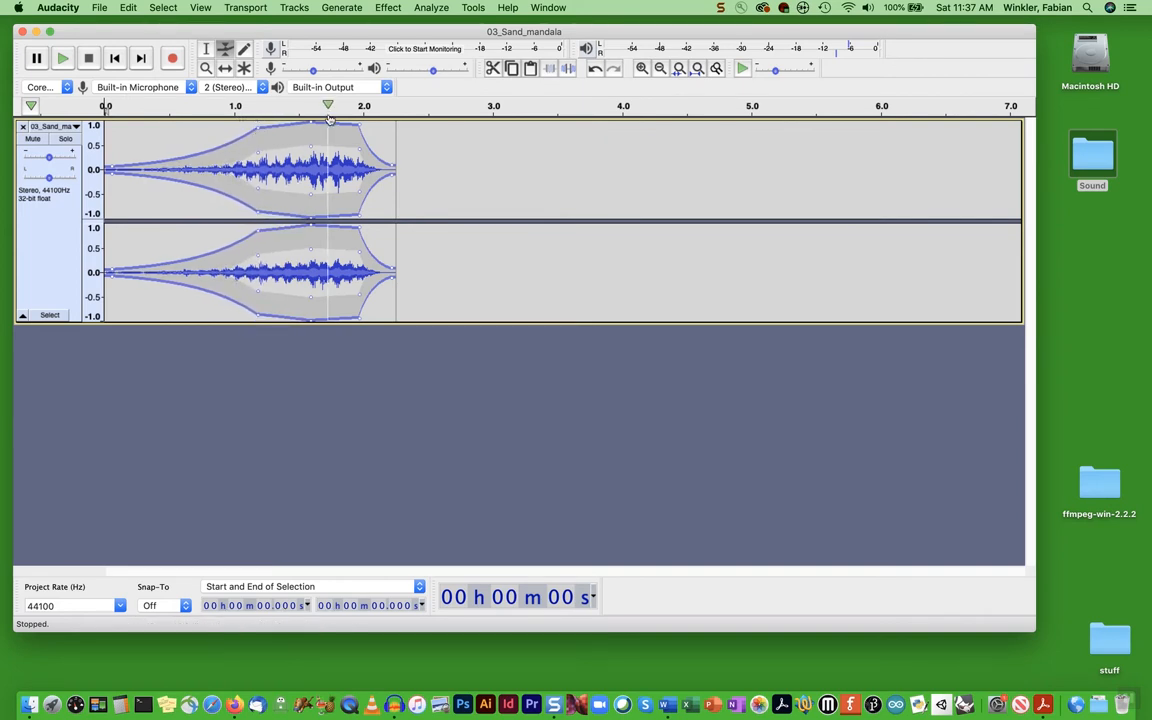
pyautogui.moveTo(178, 138); pyautogui.dragTo(188, 133)
pyautogui.moveTo(257, 128); pyautogui.dragTo(257, 156)
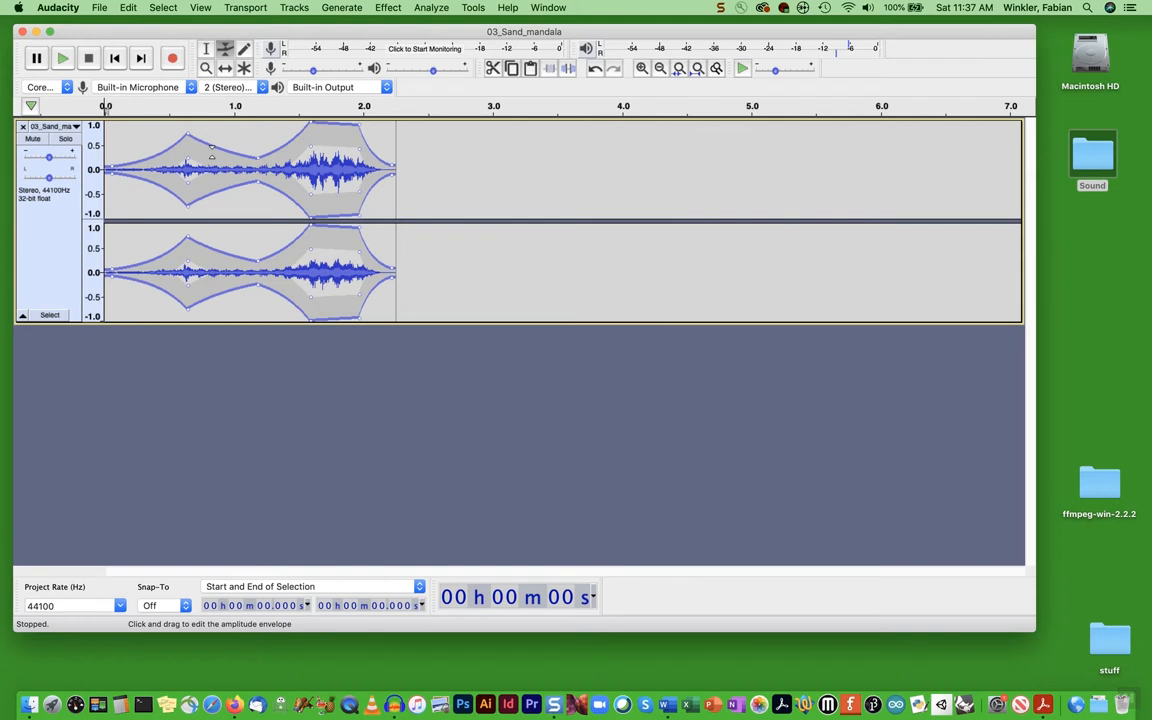
pyautogui.click(22, 127)
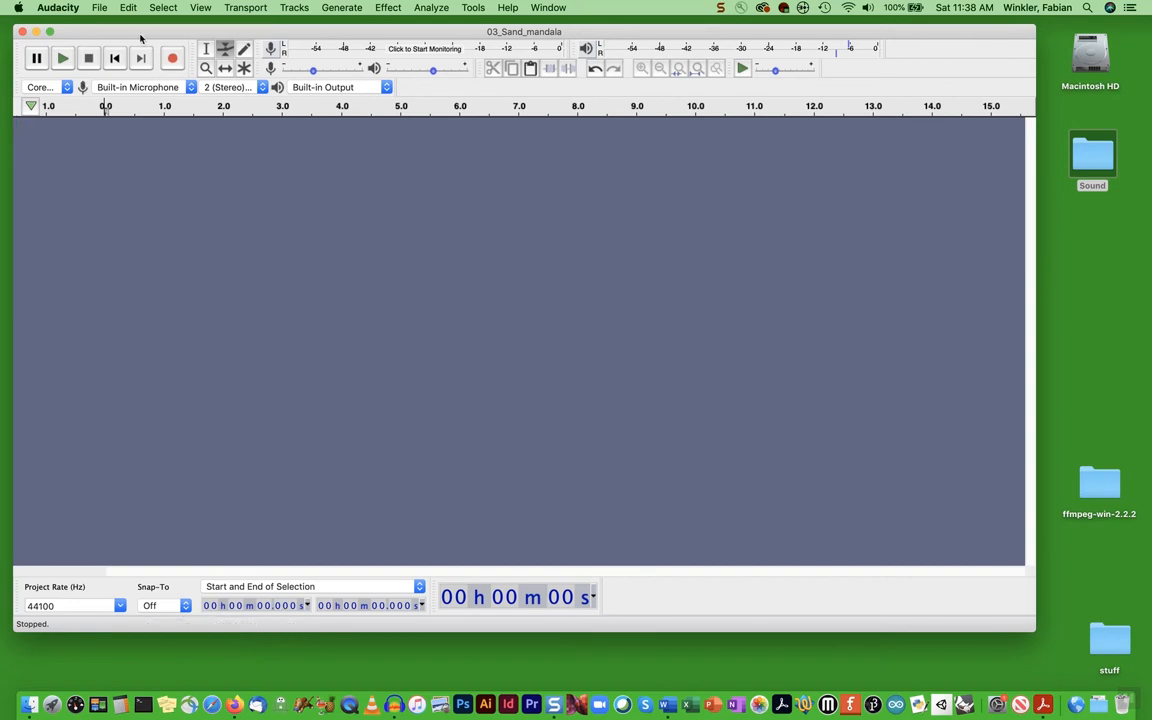
# - Import 02_summer_sounds.aiff from the AD23300_Audacity_F20_Sounds folder inside Sound as a new track, and close the folder window
pyautogui.click(1091, 154)
pyautogui.doubleClick(540, 174)
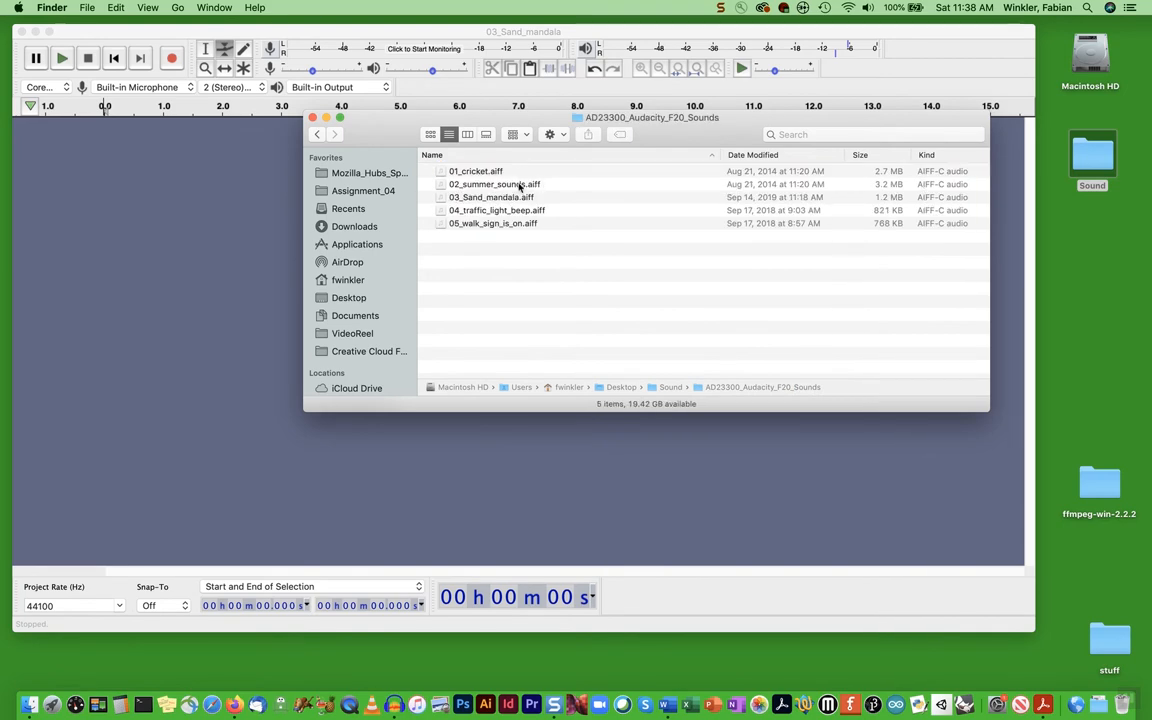
pyautogui.click(478, 188)
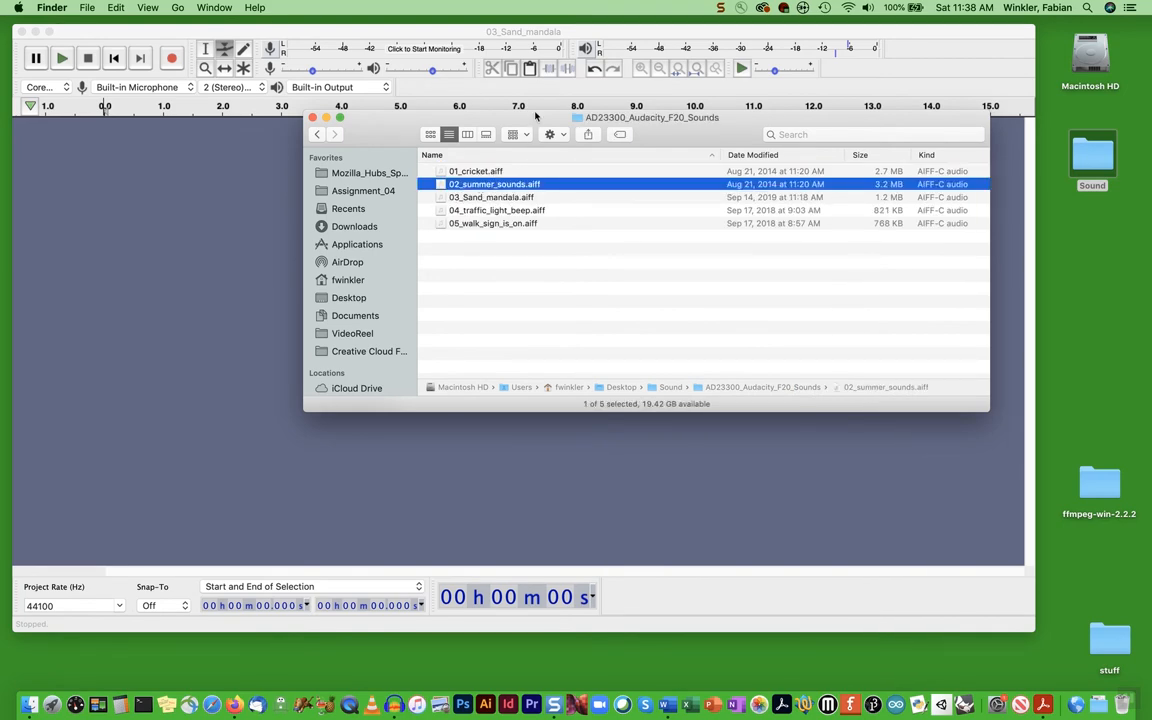
pyautogui.moveTo(535, 119); pyautogui.dragTo(582, 78)
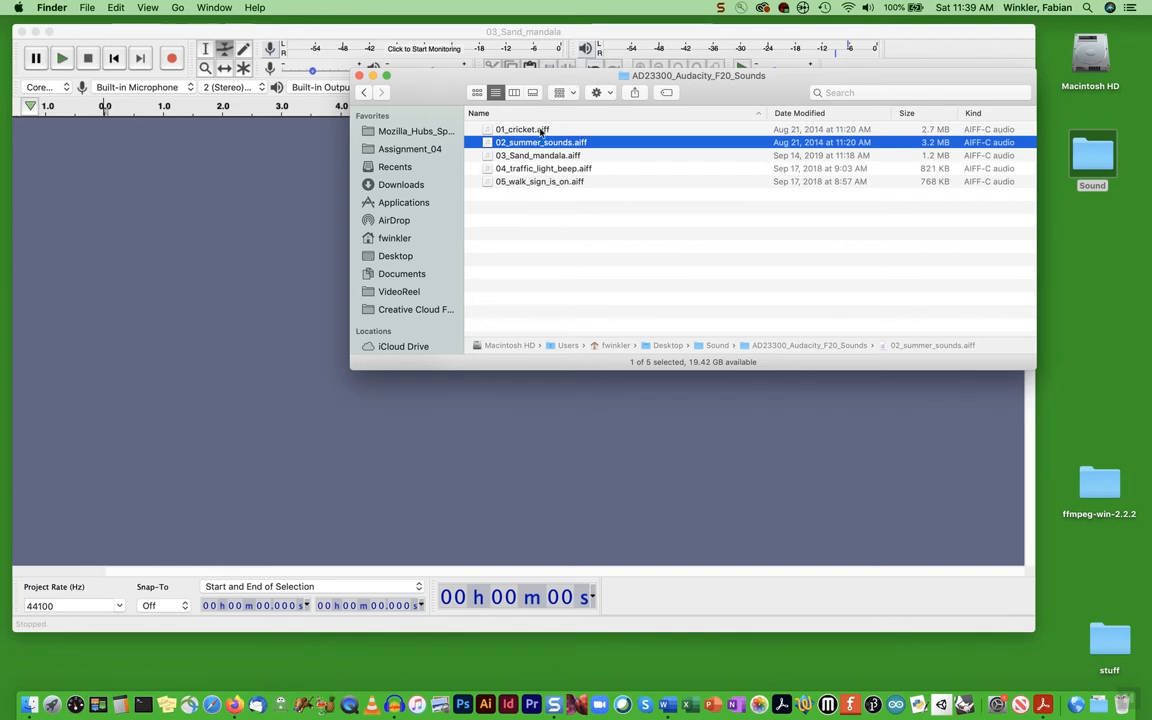
pyautogui.moveTo(533, 144); pyautogui.dragTo(284, 186)
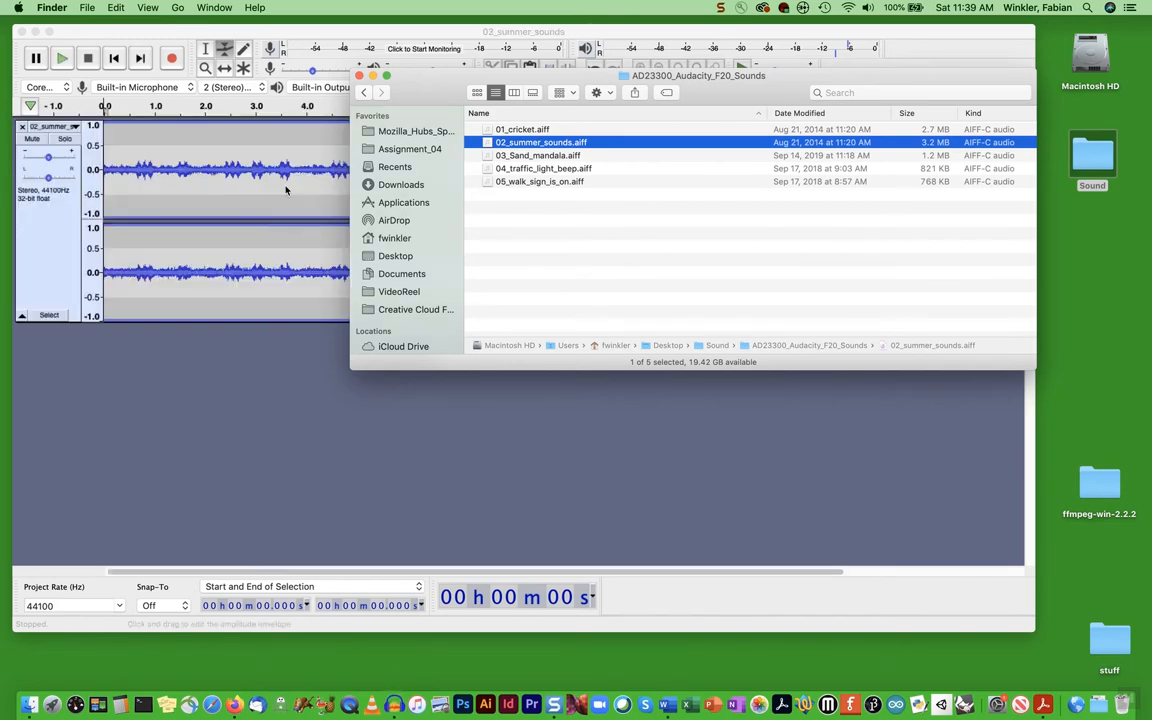
pyautogui.press('super+w')
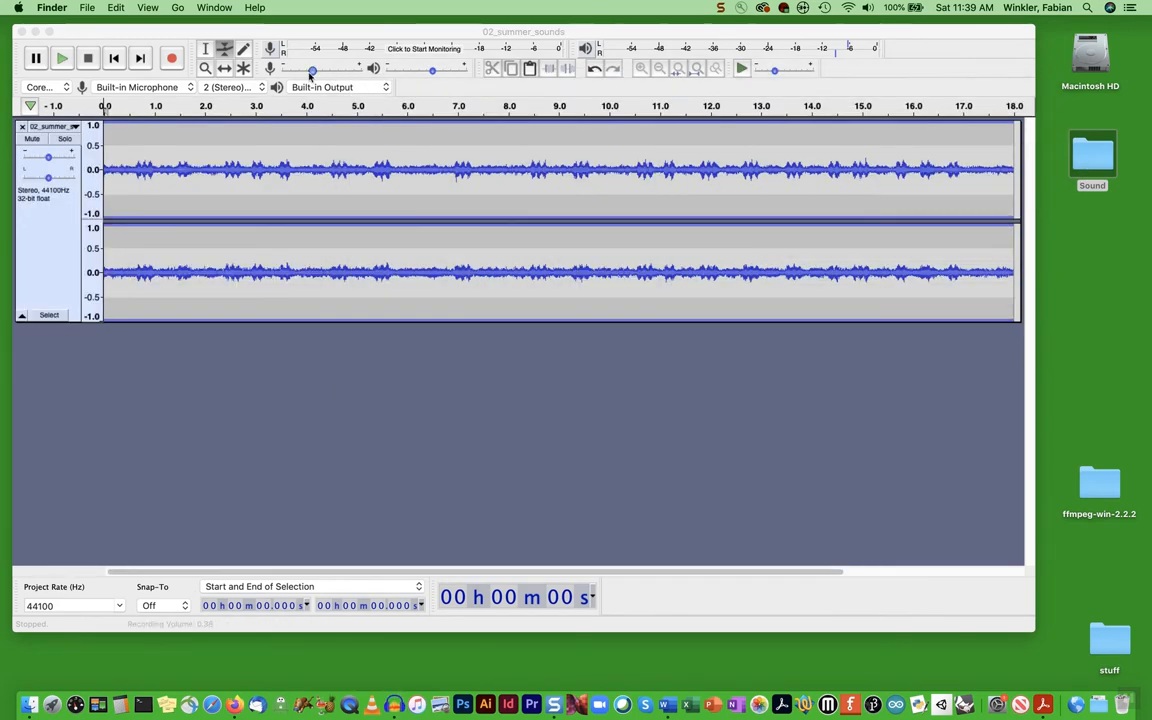
# - Apply the AUBandpass filter, centred at about 5 kHz, to the entire summer sounds track and play the result
pyautogui.click(227, 56)
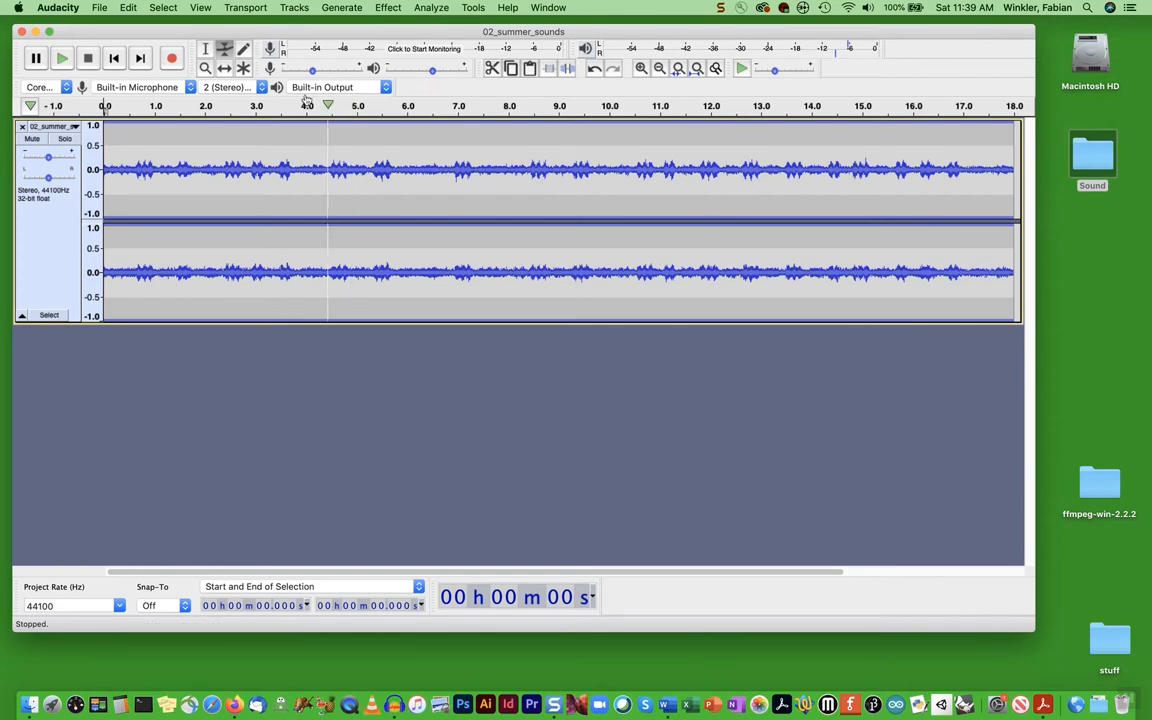
pyautogui.click(206, 50)
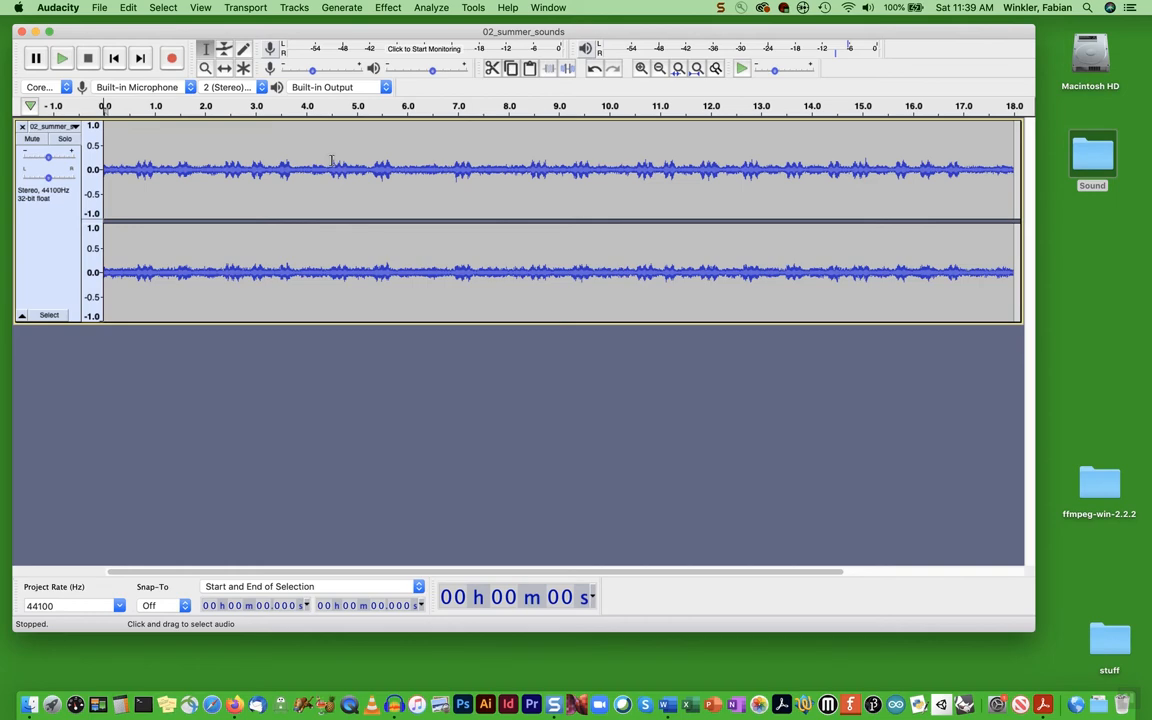
pyautogui.press('super+a')
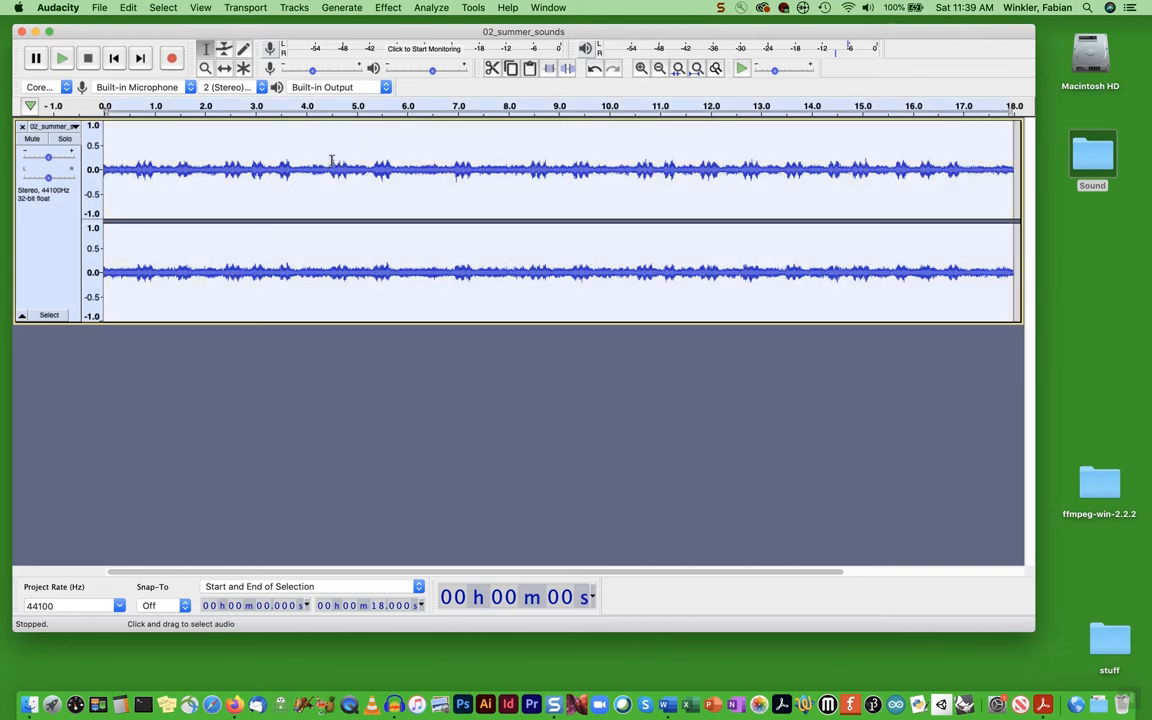
pyautogui.click(388, 8)
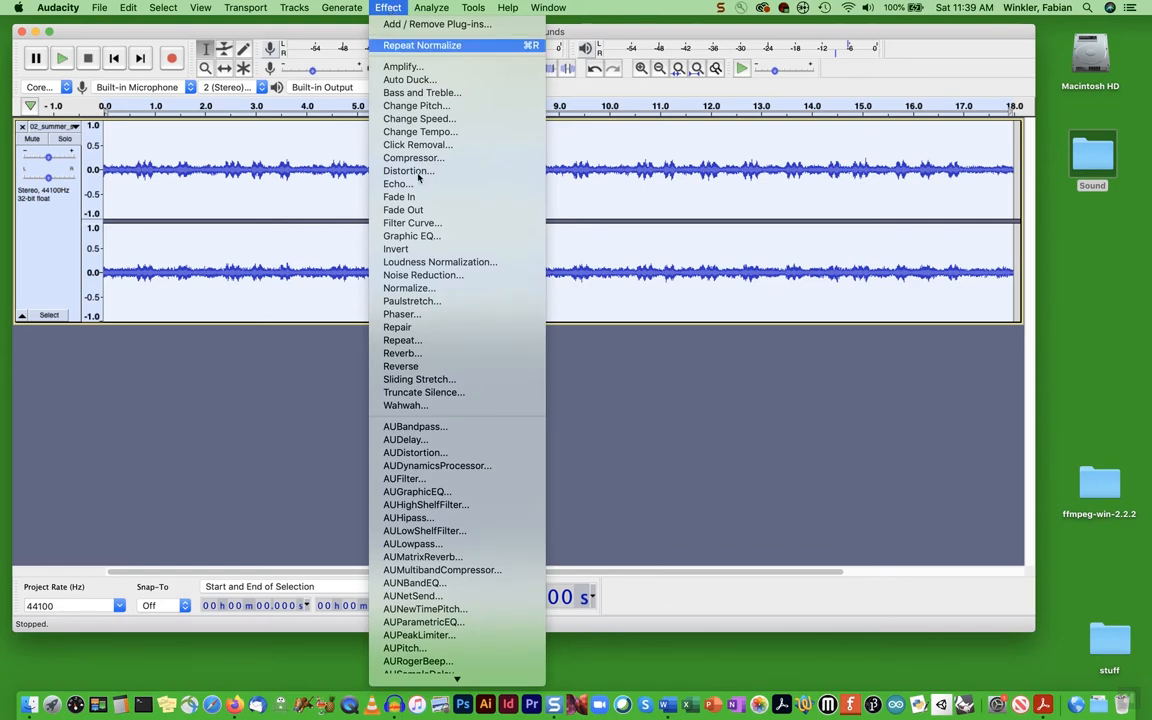
pyautogui.click(417, 427)
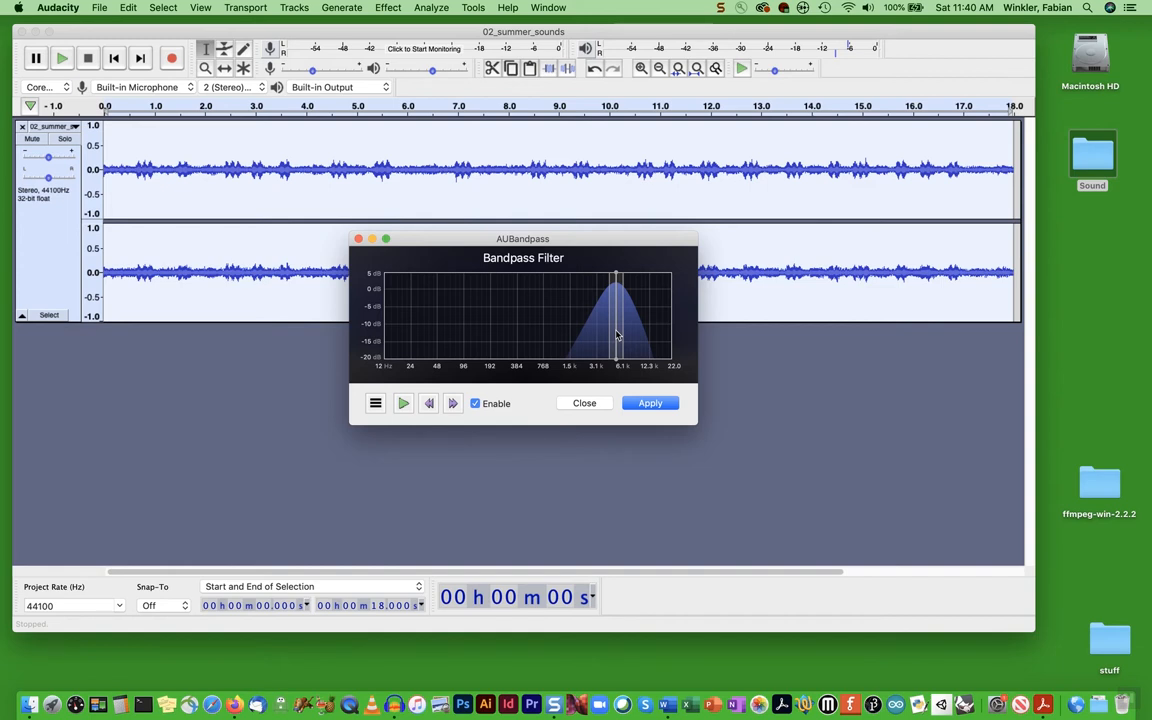
pyautogui.moveTo(616, 334); pyautogui.dragTo(614, 331)
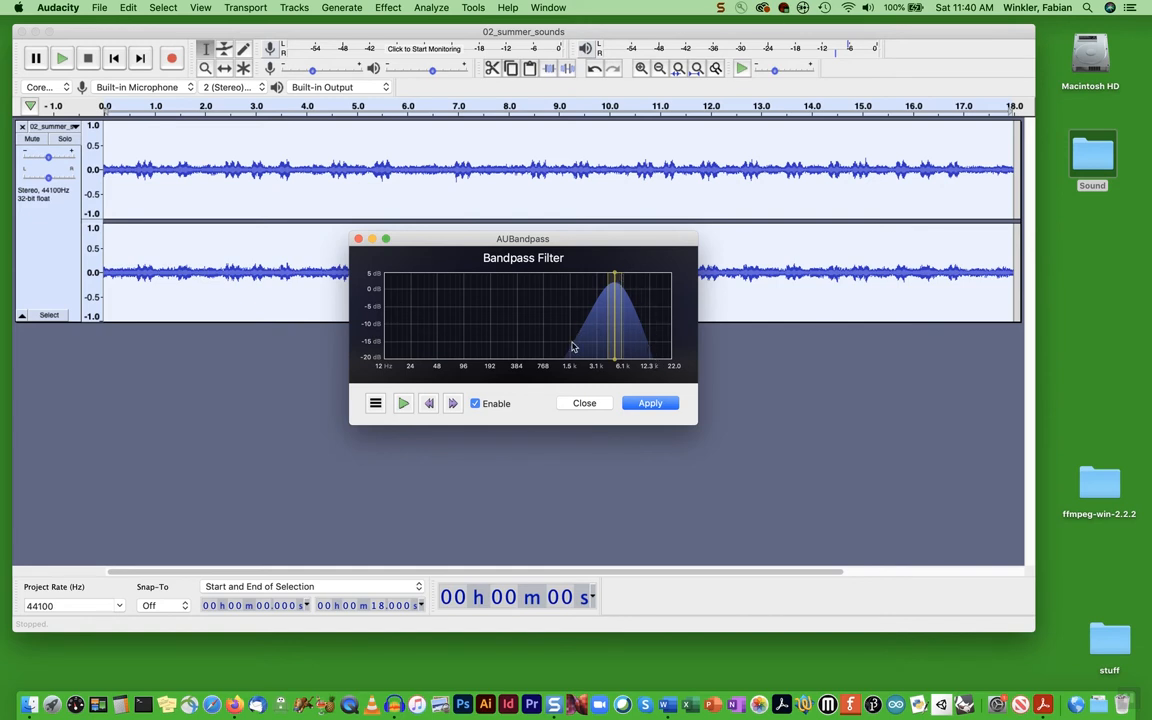
pyautogui.click(650, 404)
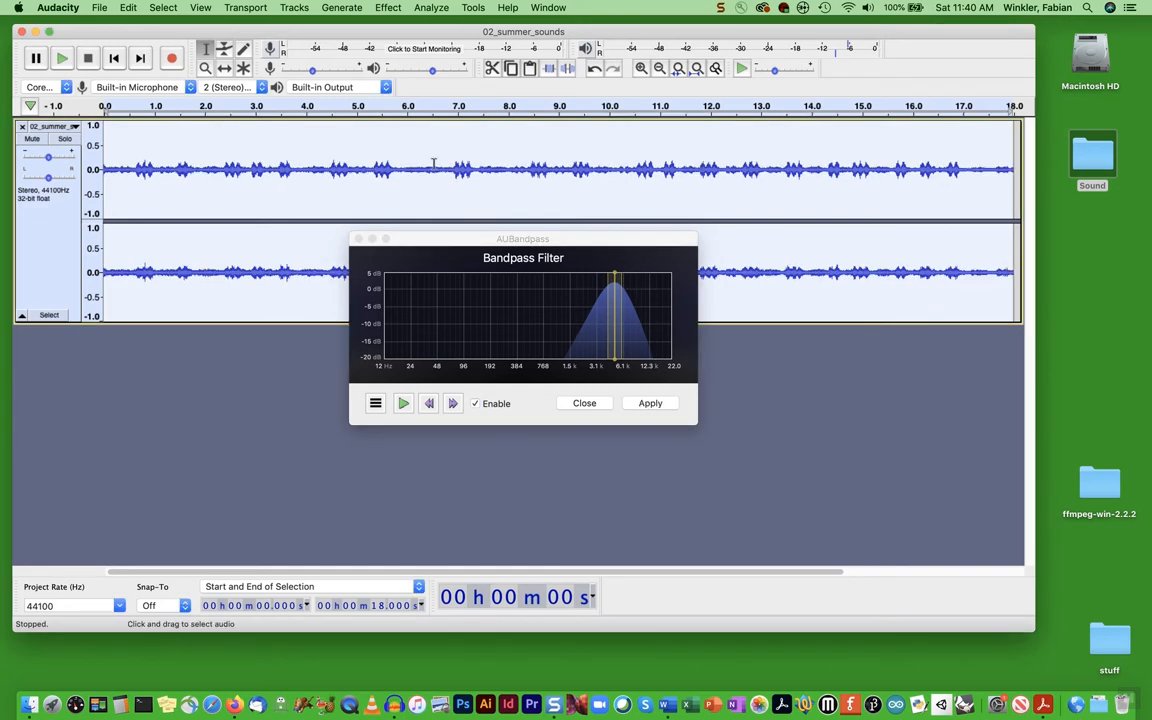
pyautogui.click(357, 239)
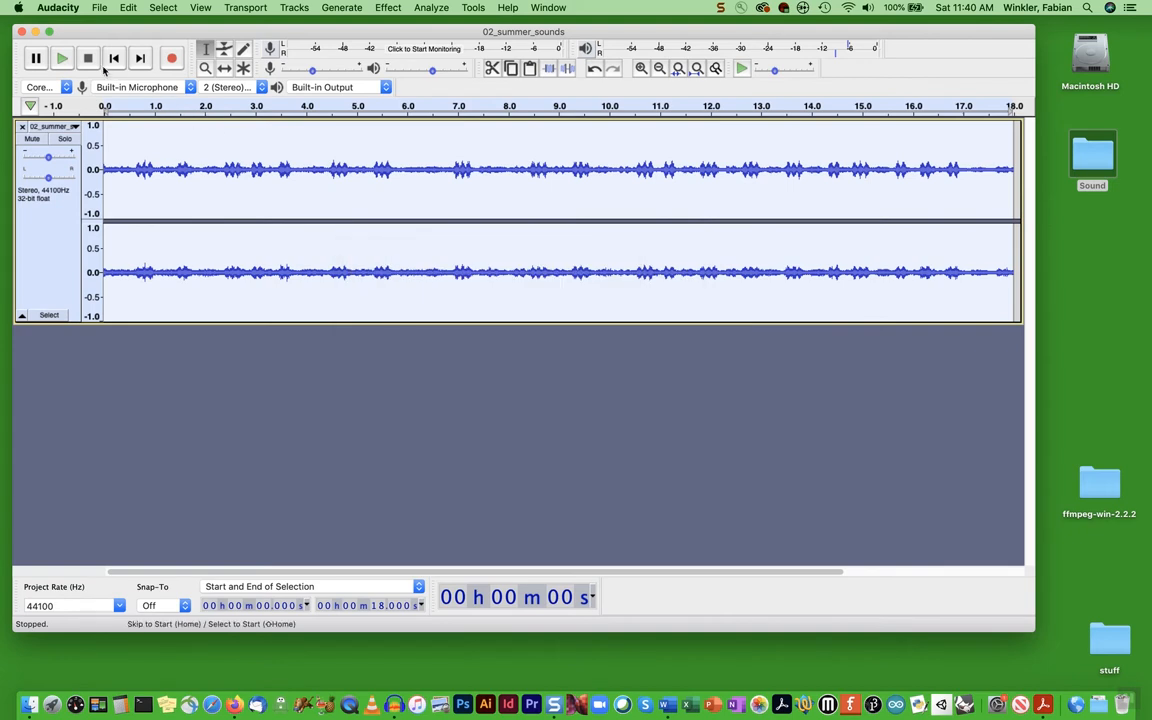
pyautogui.click(62, 59)
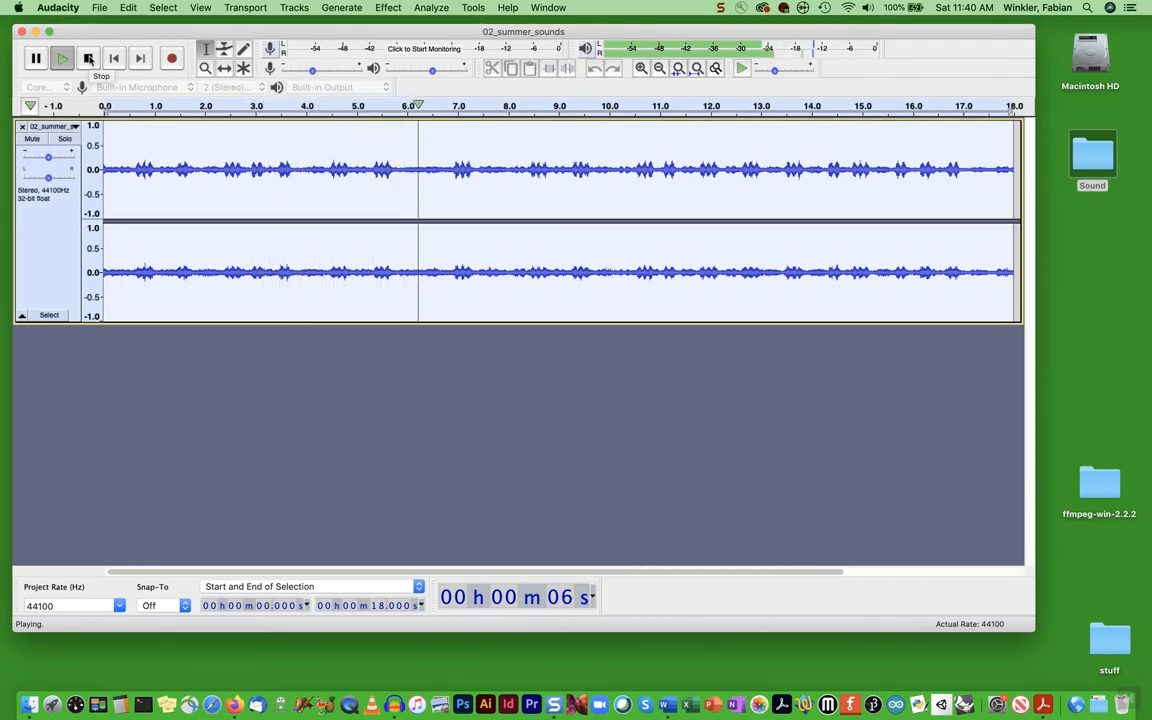
pyautogui.click(88, 60)
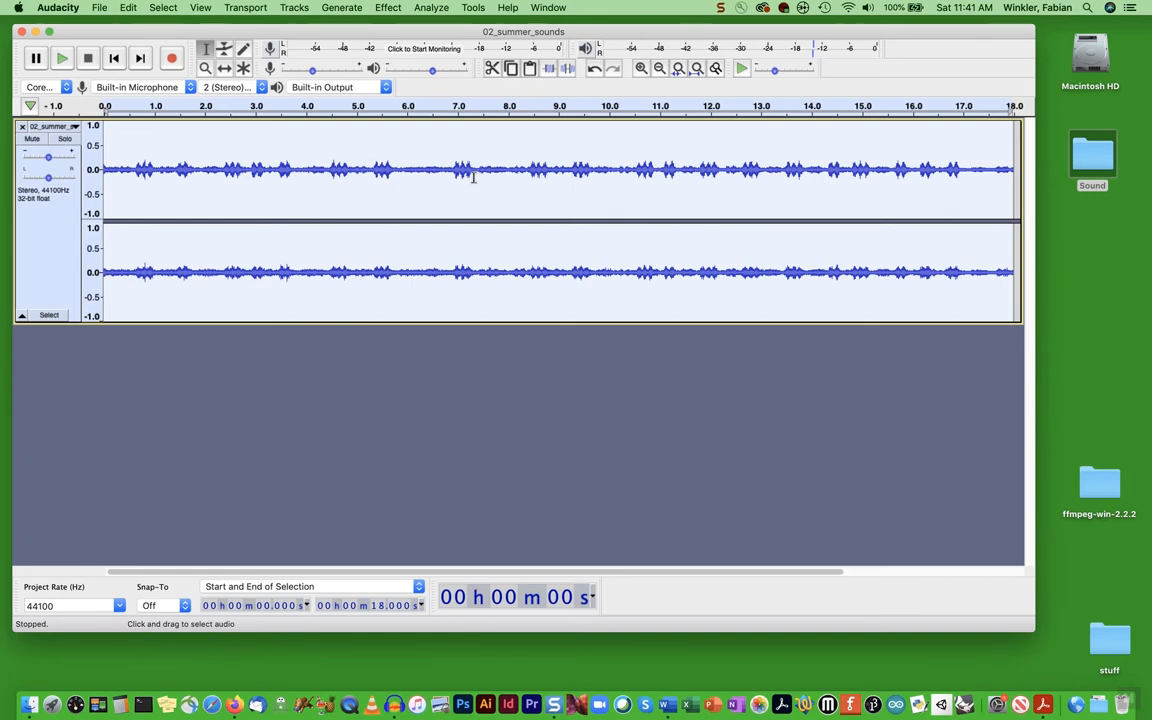
# - Import 04_traffic_light_beep.aiff from the AD23300_Audacity_F20_Sounds folder as a second track below the summer sounds, and close the folder window
pyautogui.doubleClick(1092, 155)
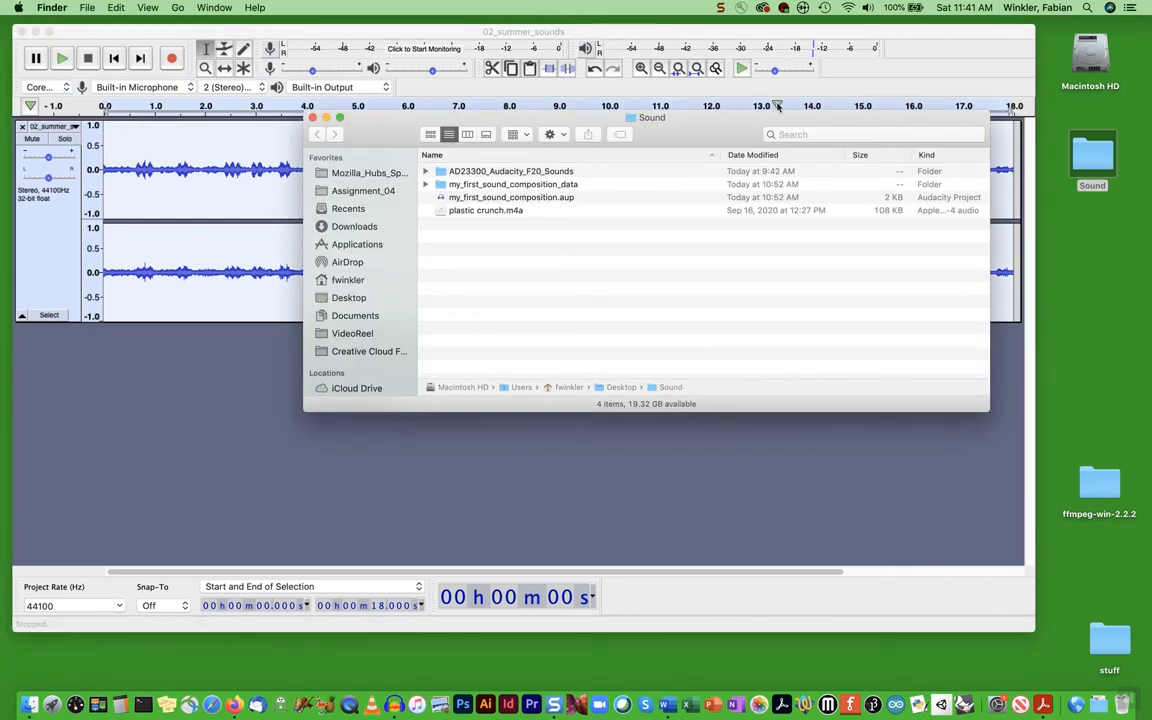
pyautogui.doubleClick(485, 172)
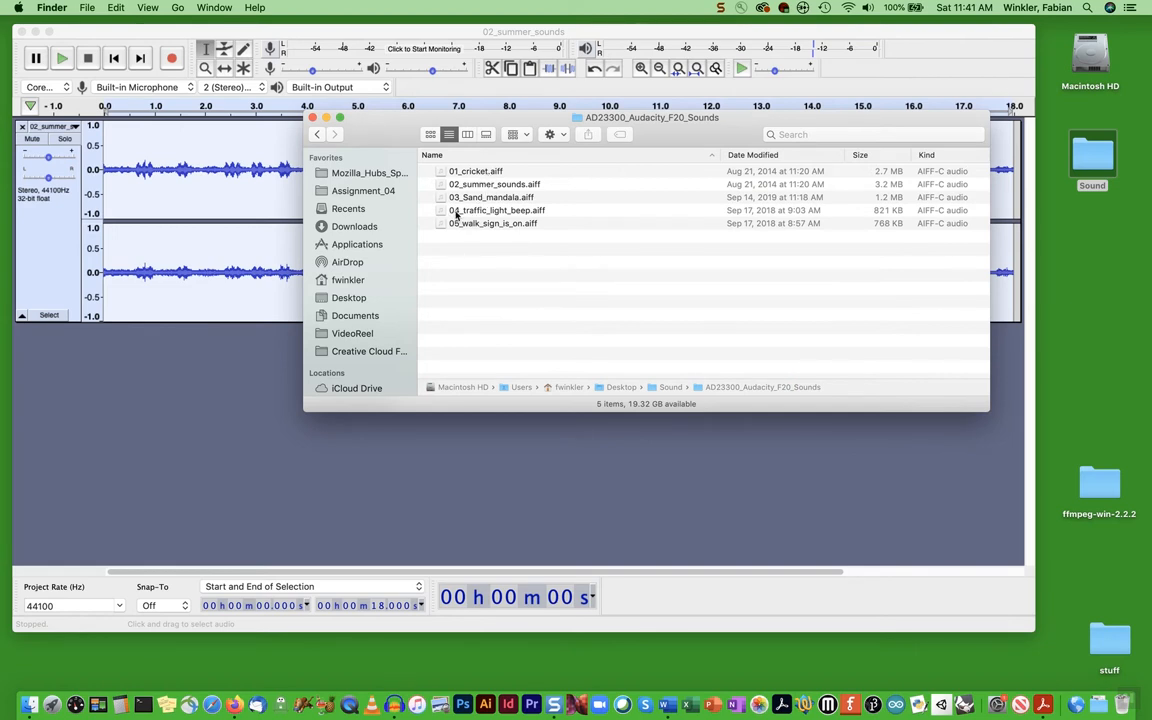
pyautogui.click(440, 212)
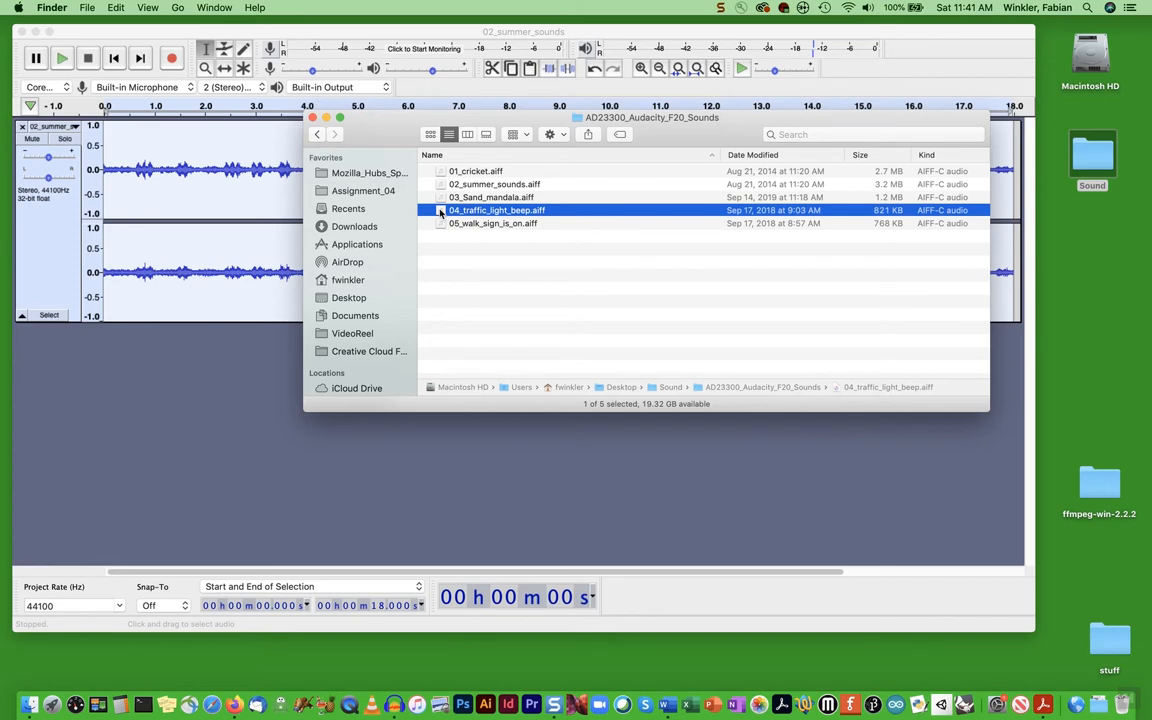
pyautogui.moveTo(440, 212); pyautogui.dragTo(207, 351)
pyautogui.click(312, 118)
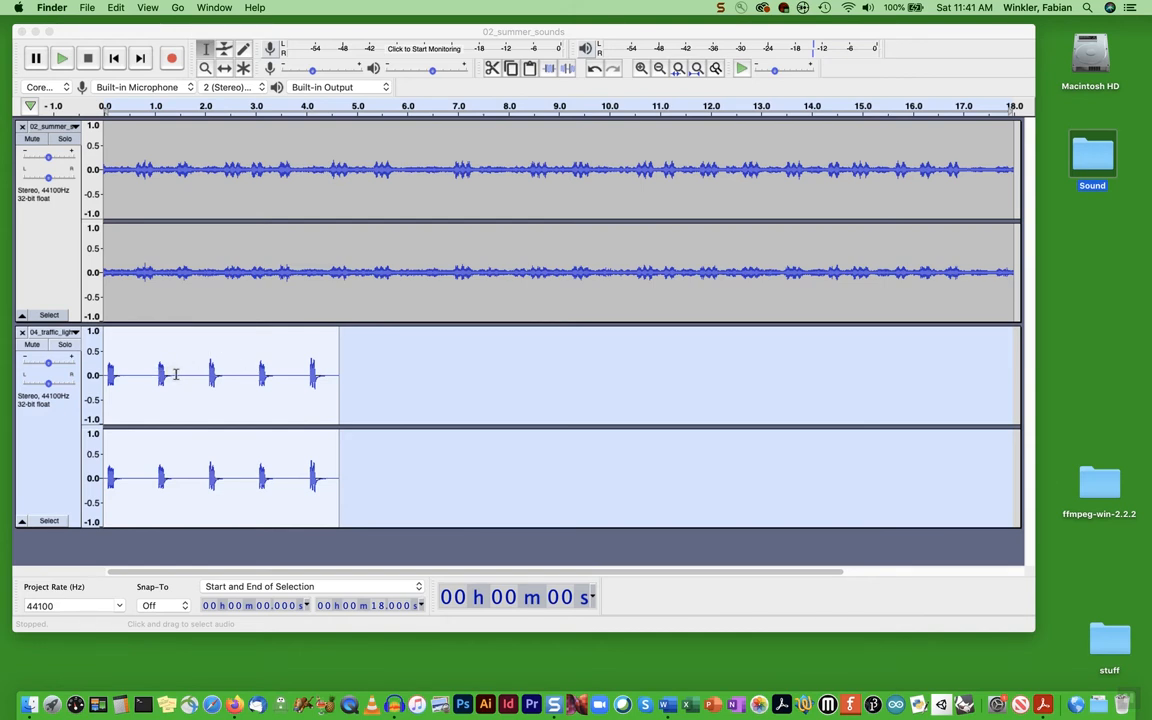
# - Solo the traffic light beep track and play it from about 0.9 seconds
pyautogui.click(64, 344)
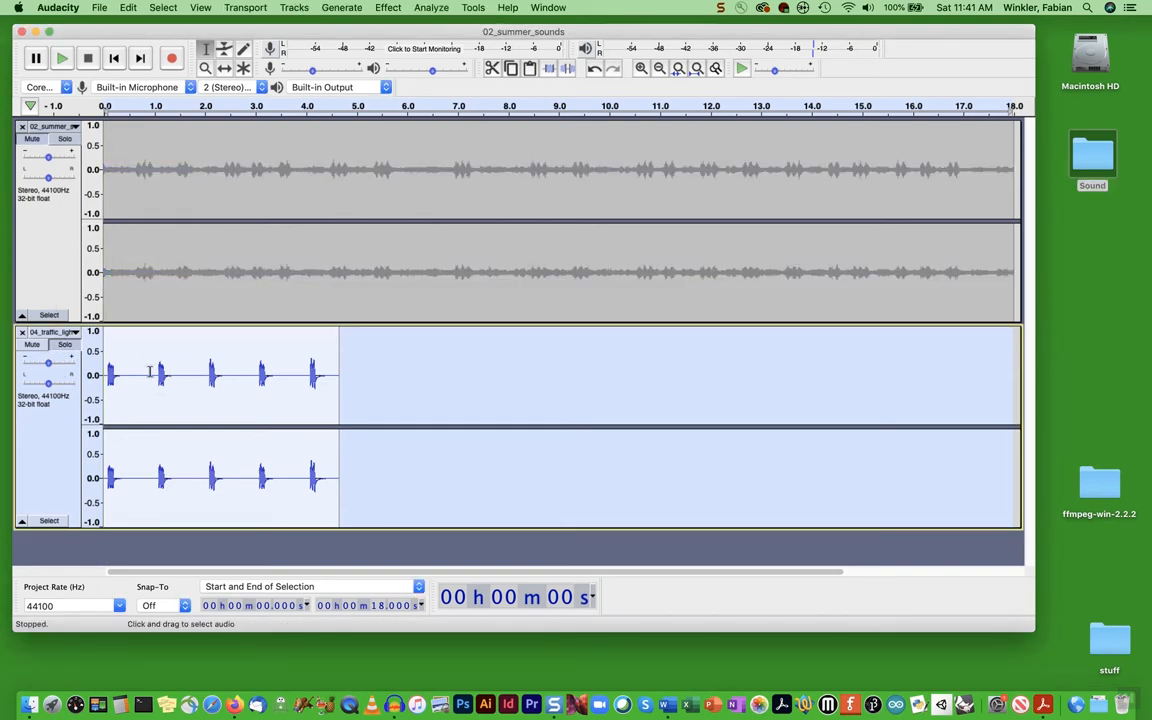
pyautogui.click(150, 372)
pyautogui.press('space')
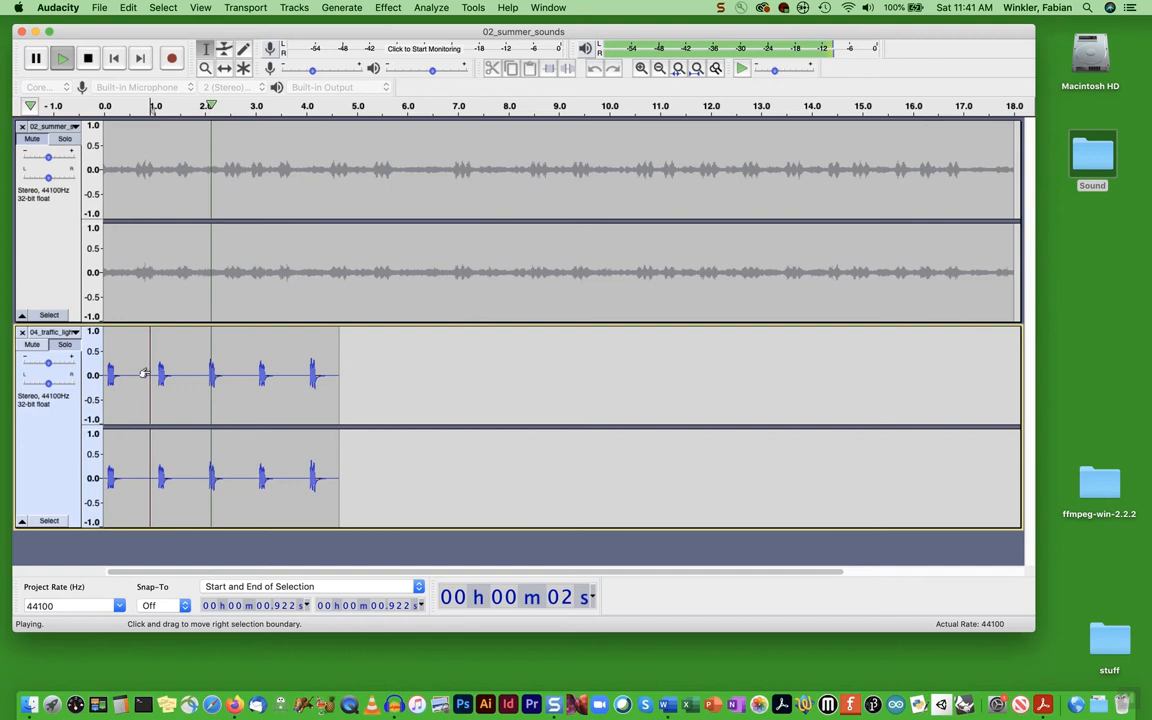
pyautogui.press('space')
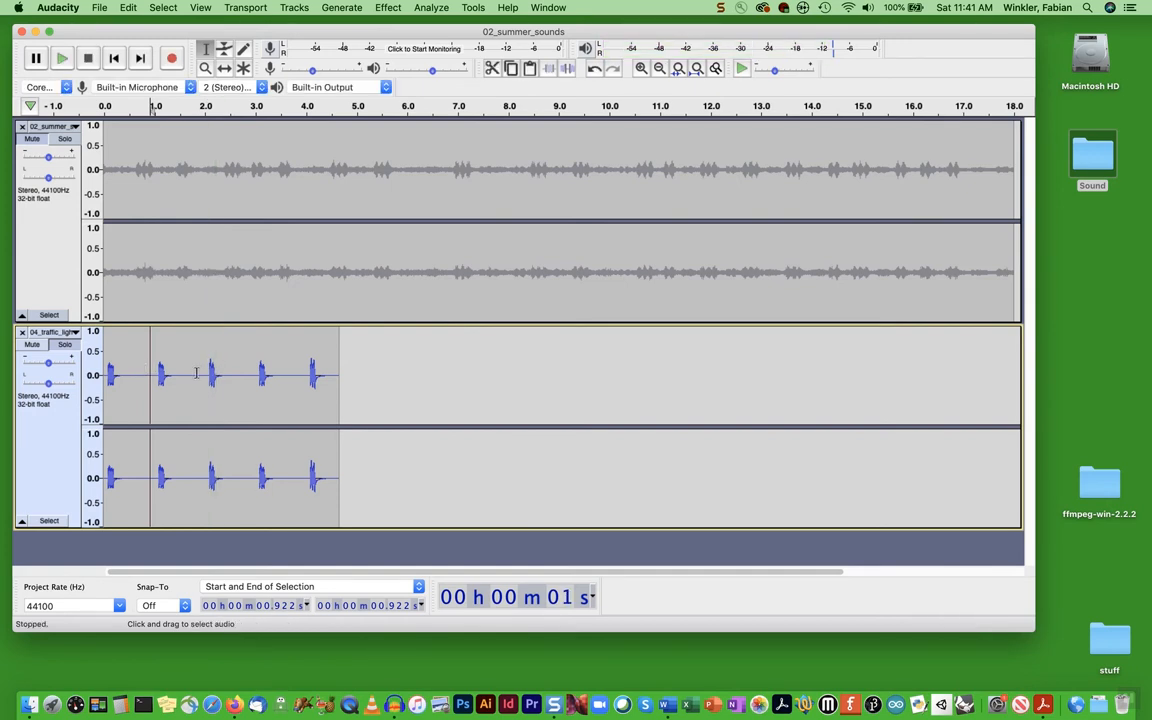
# - Capture a Noise Reduction profile from the gap between the third and fourth beeps, about 2.5 to 3.0 seconds
pyautogui.click(228, 375)
pyautogui.moveTo(235, 375); pyautogui.dragTo(257, 375)
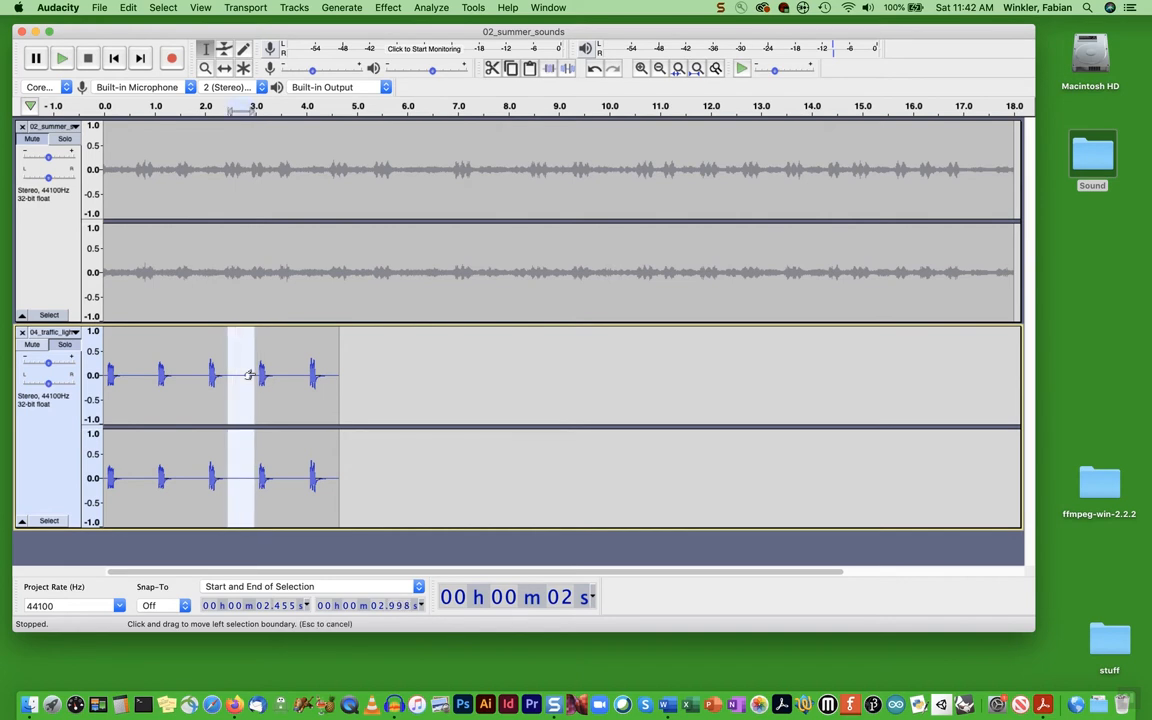
pyautogui.click(384, 7)
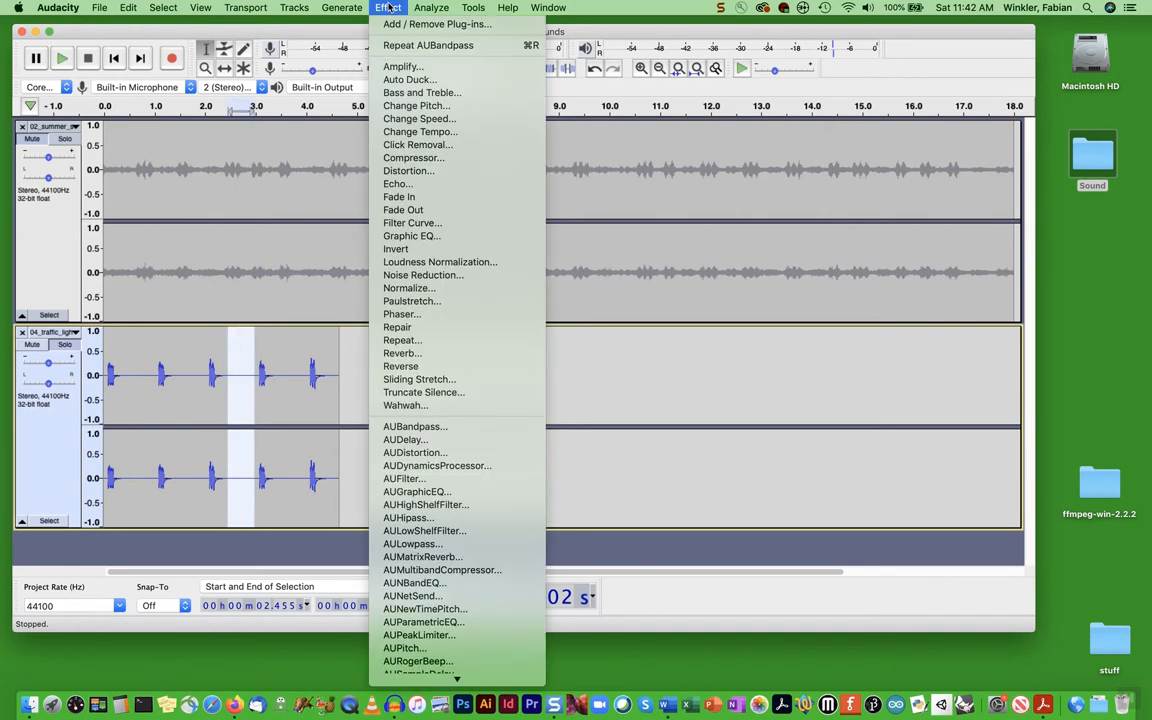
pyautogui.click(405, 275)
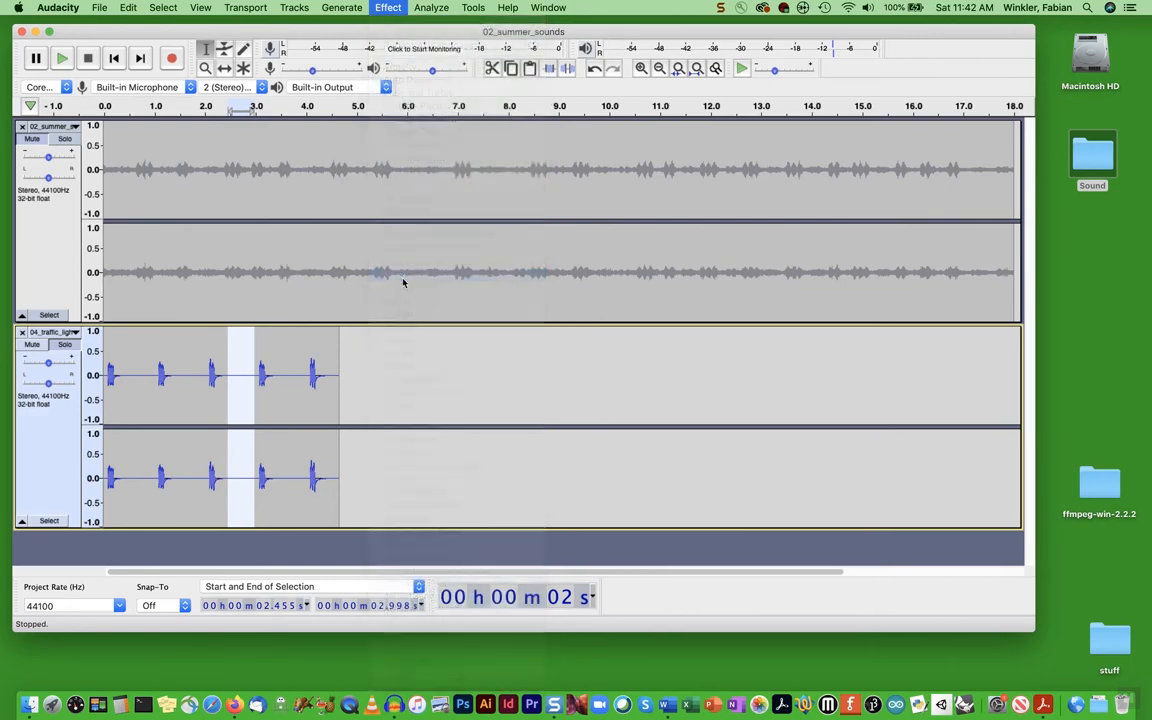
pyautogui.click(523, 259)
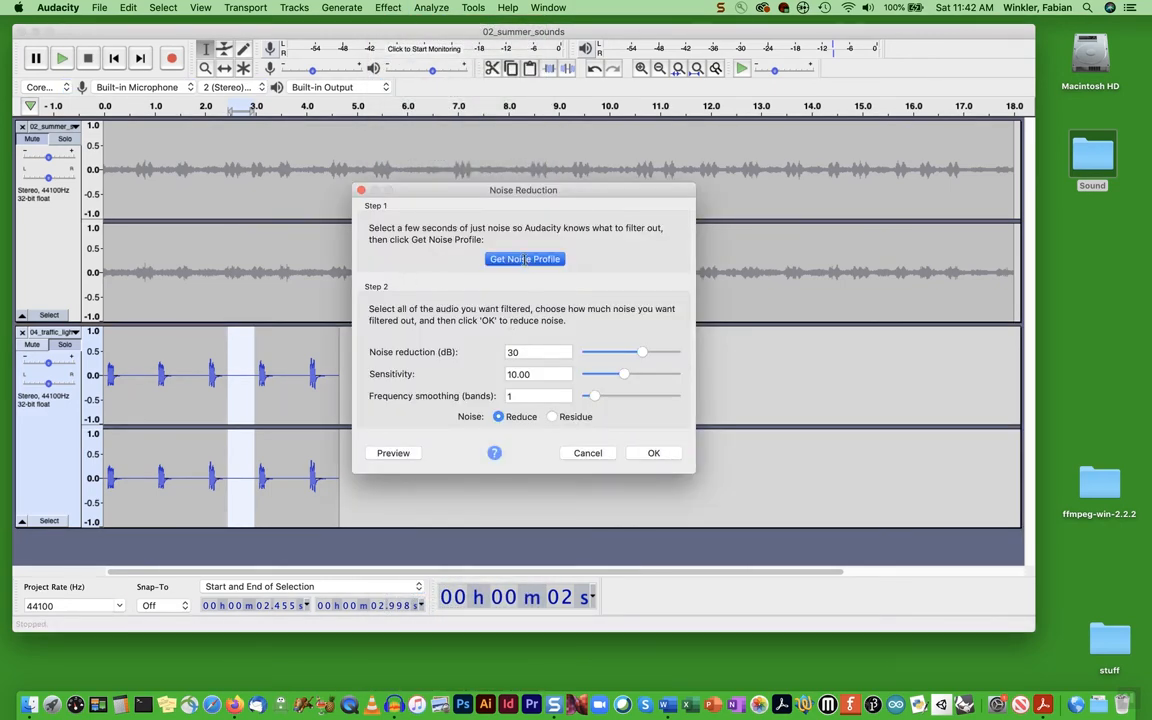
# - Apply Noise Reduction to the whole beep clip at 30 dB, sensitivity 10.00 and 1 smoothing band, and play it from about 0.6 seconds
pyautogui.moveTo(354, 390); pyautogui.dragTo(88, 340)
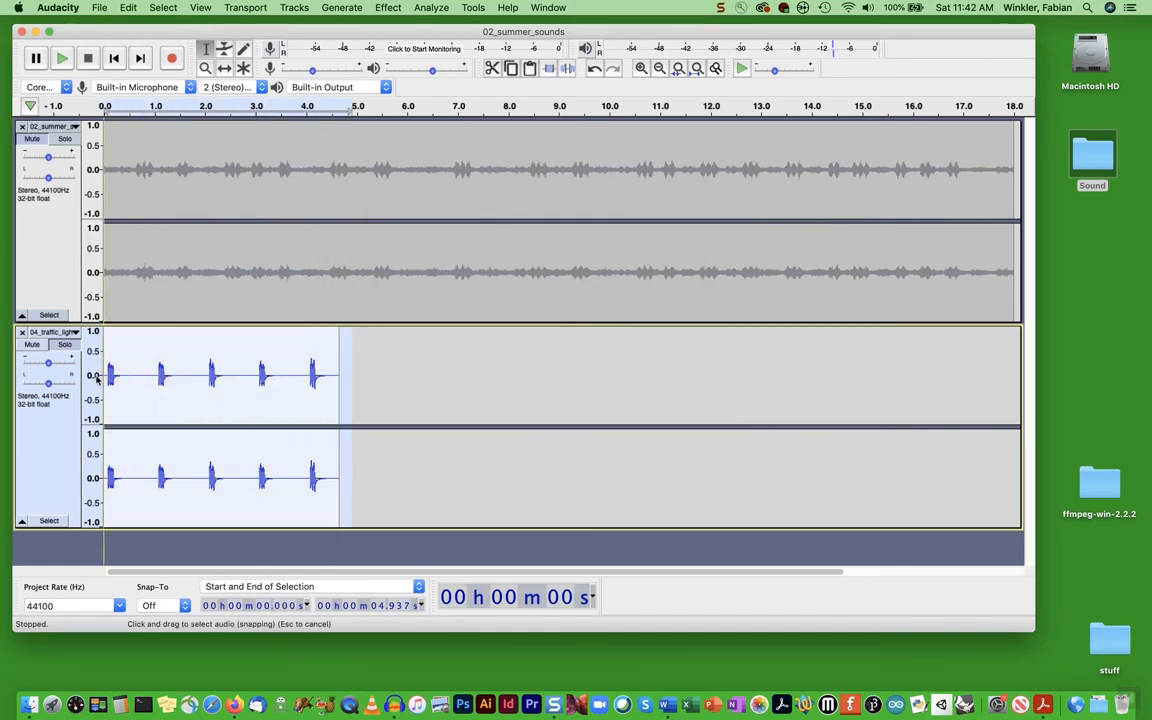
pyautogui.click(389, 8)
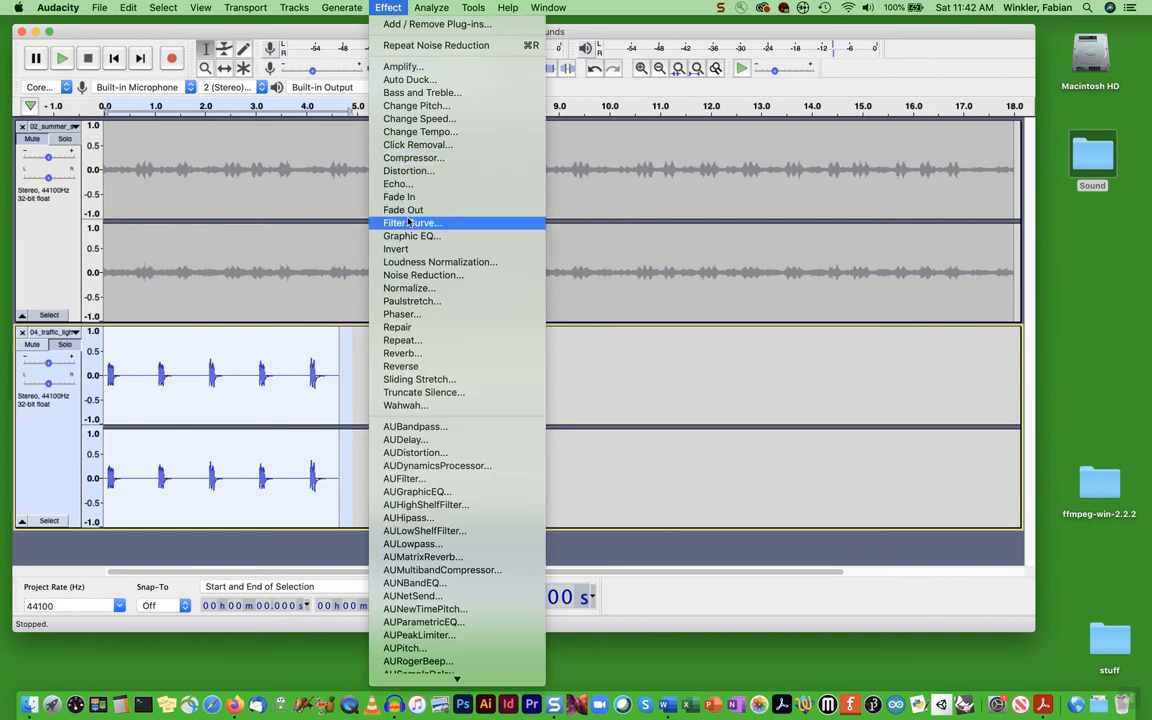
pyautogui.click(410, 274)
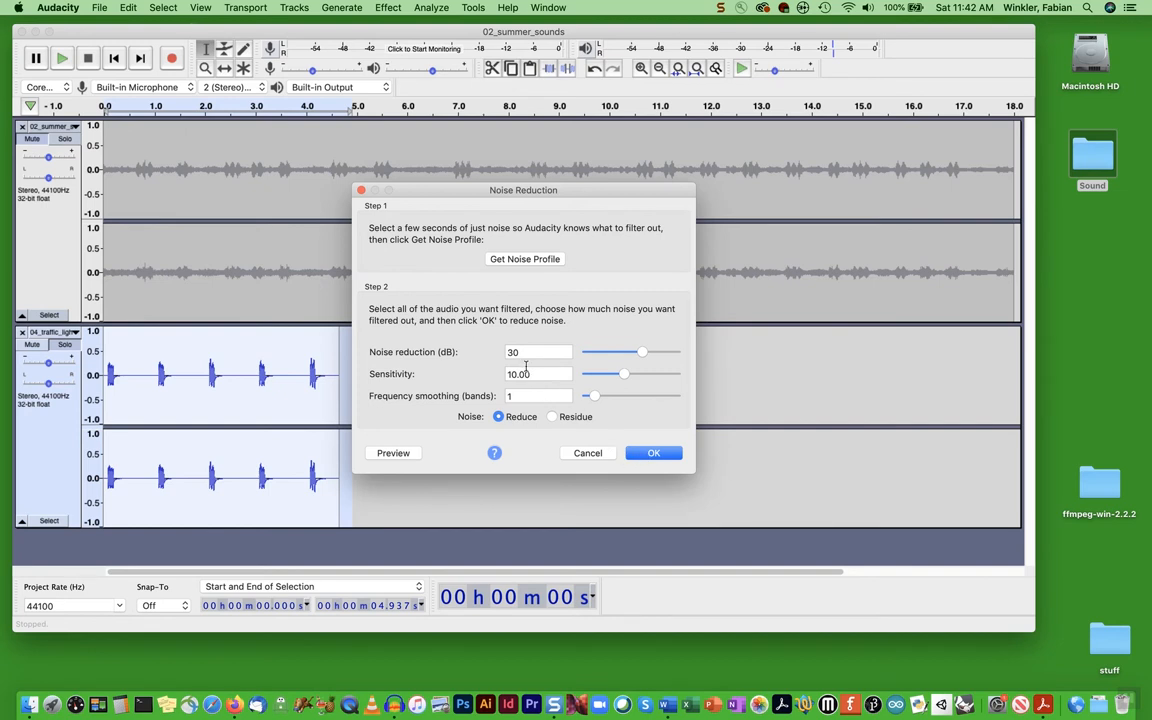
pyautogui.click(645, 454)
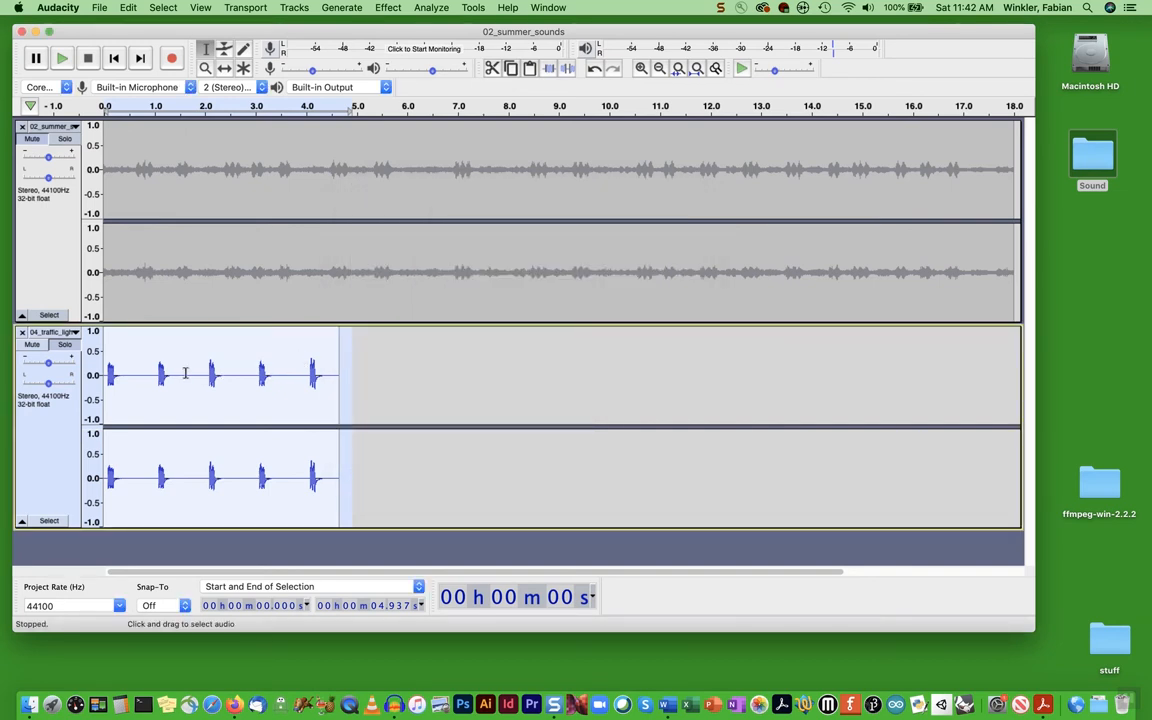
pyautogui.click(134, 374)
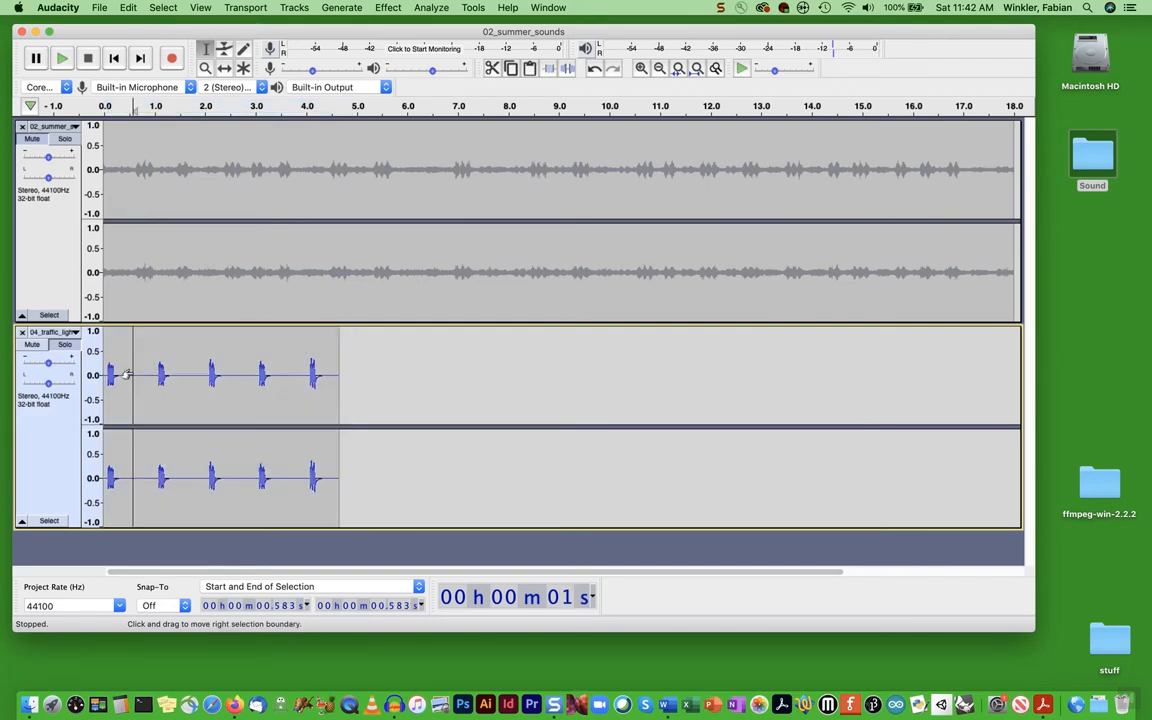
pyautogui.press('space')
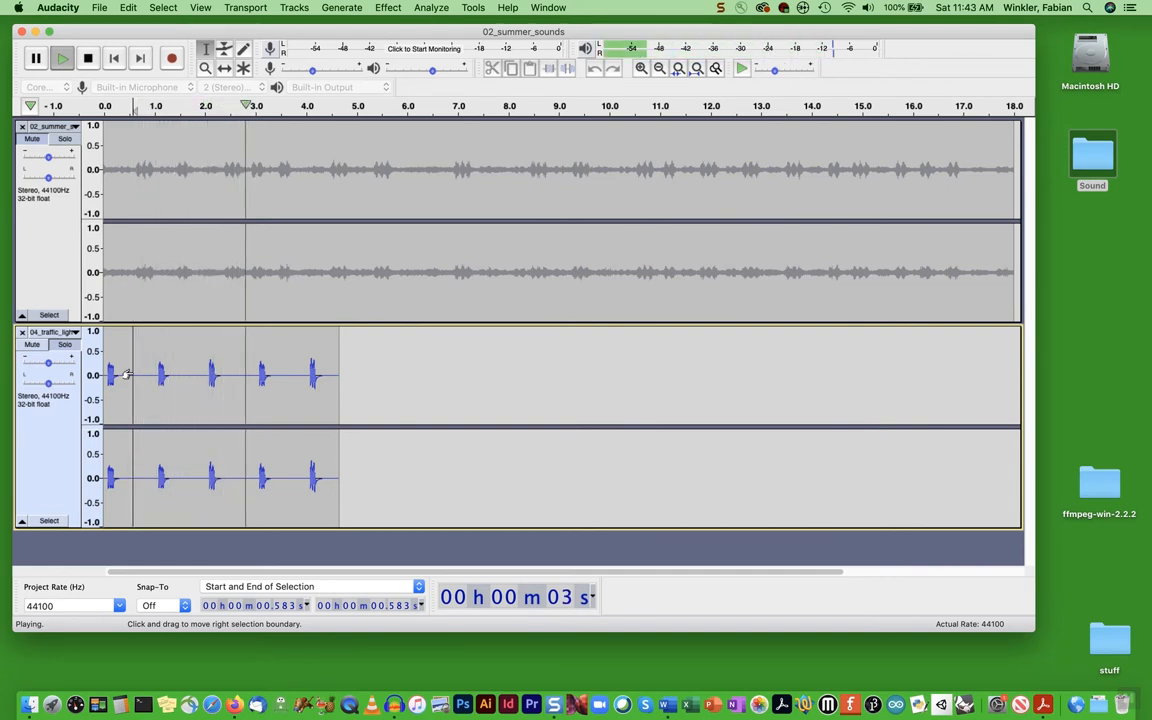
pyautogui.press('space')
# - Cut the third beep, from about 2.05 to 2.31 seconds, out of the traffic light track
pyautogui.moveTo(208, 374); pyautogui.dragTo(220, 374)
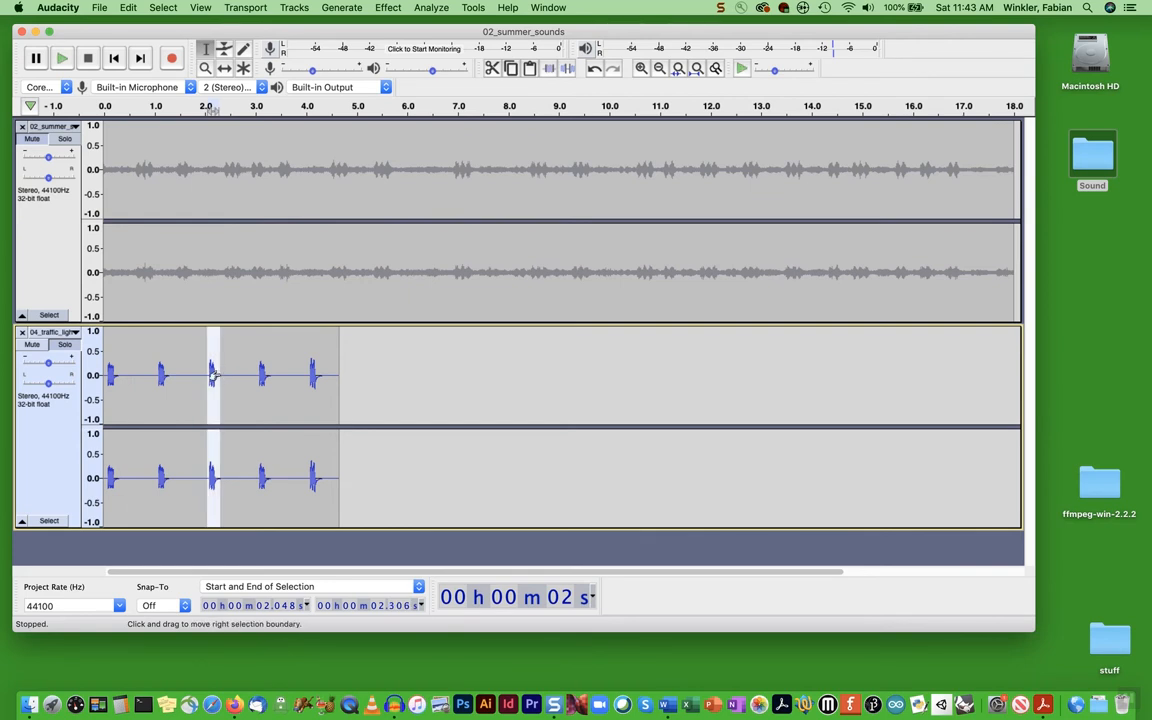
pyautogui.click(128, 8)
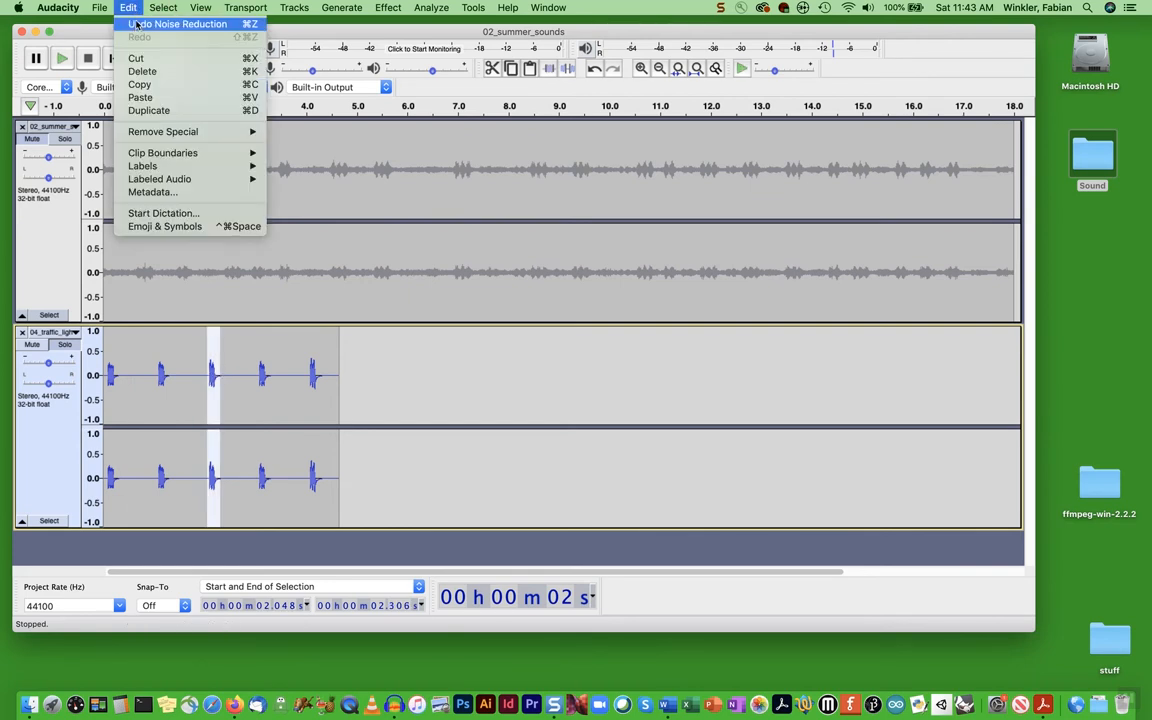
pyautogui.click(137, 59)
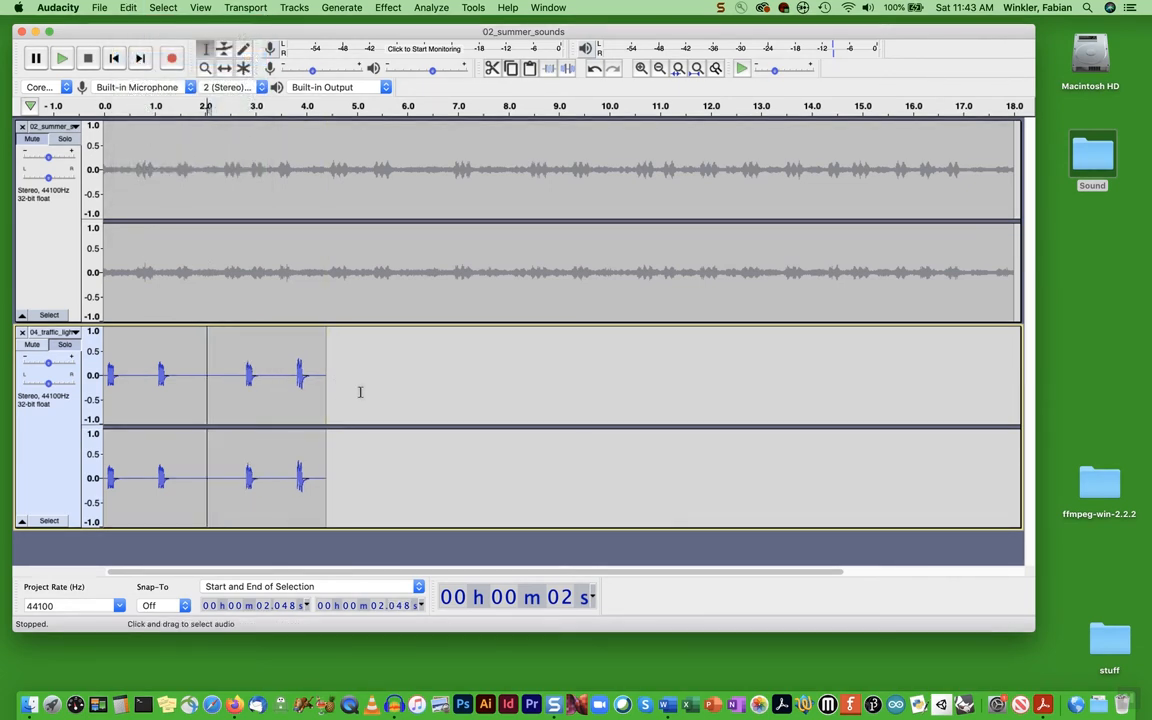
# - Delete all remaining beeps from the traffic light track and paste the cut beep at about 2.9 seconds
pyautogui.moveTo(362, 392); pyautogui.dragTo(102, 388)
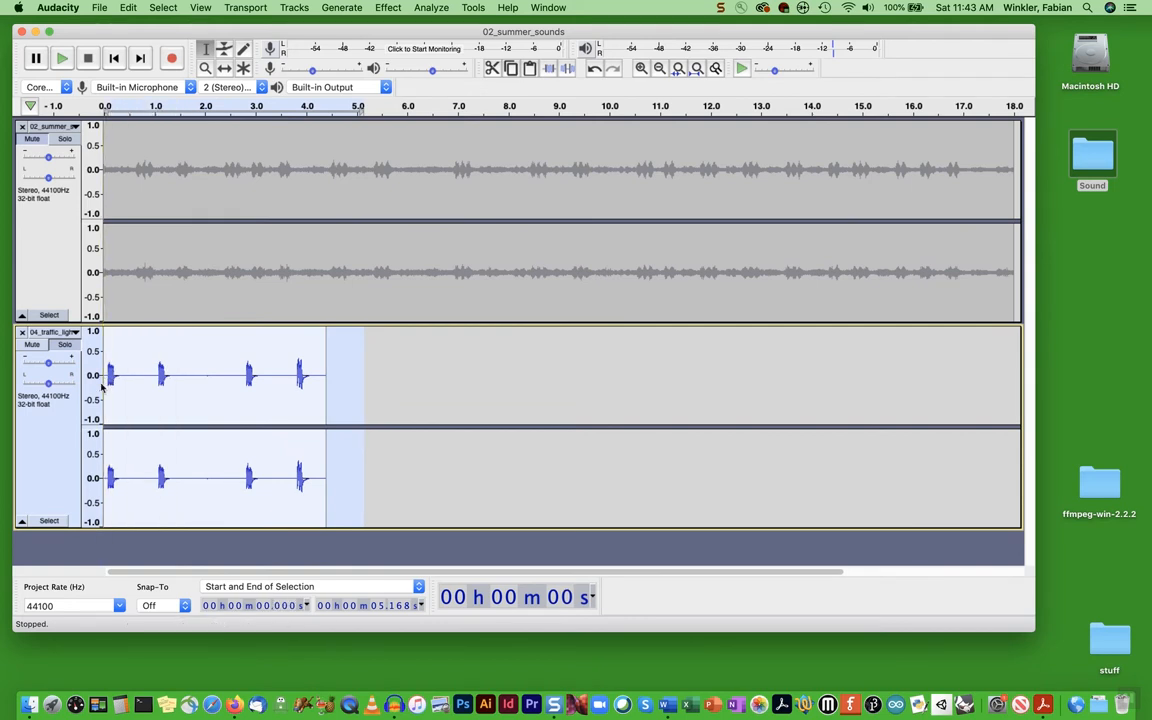
pyautogui.press('Delete')
pyautogui.click(250, 362)
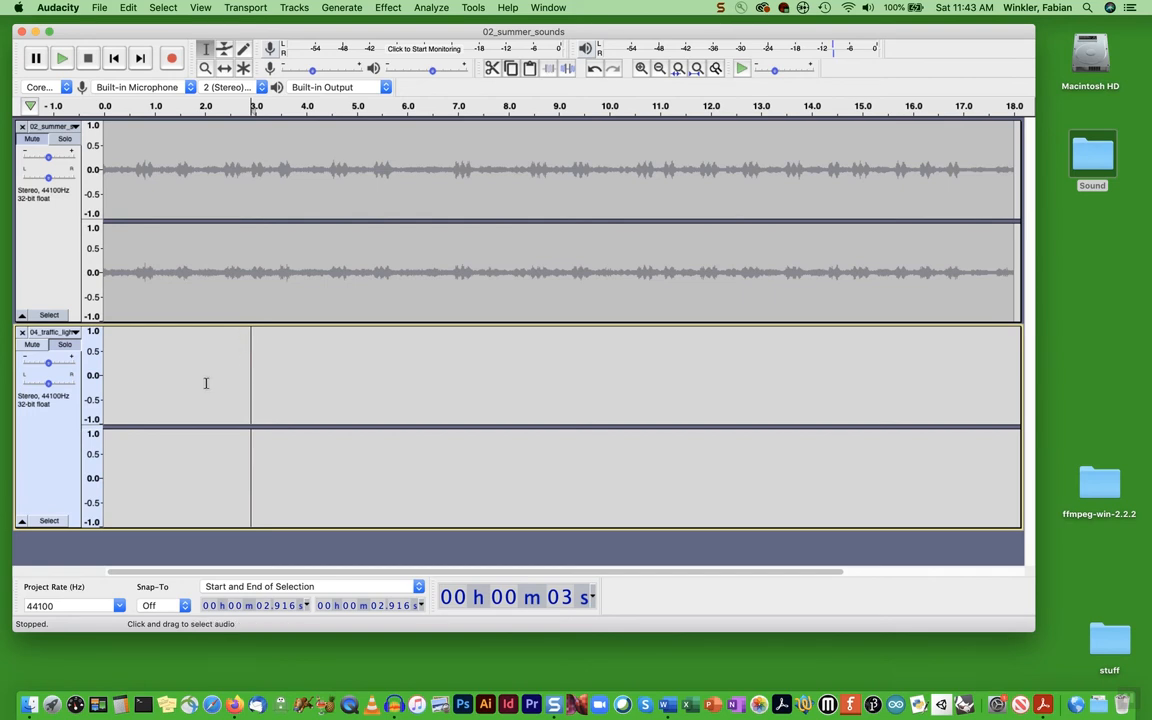
pyautogui.click(128, 7)
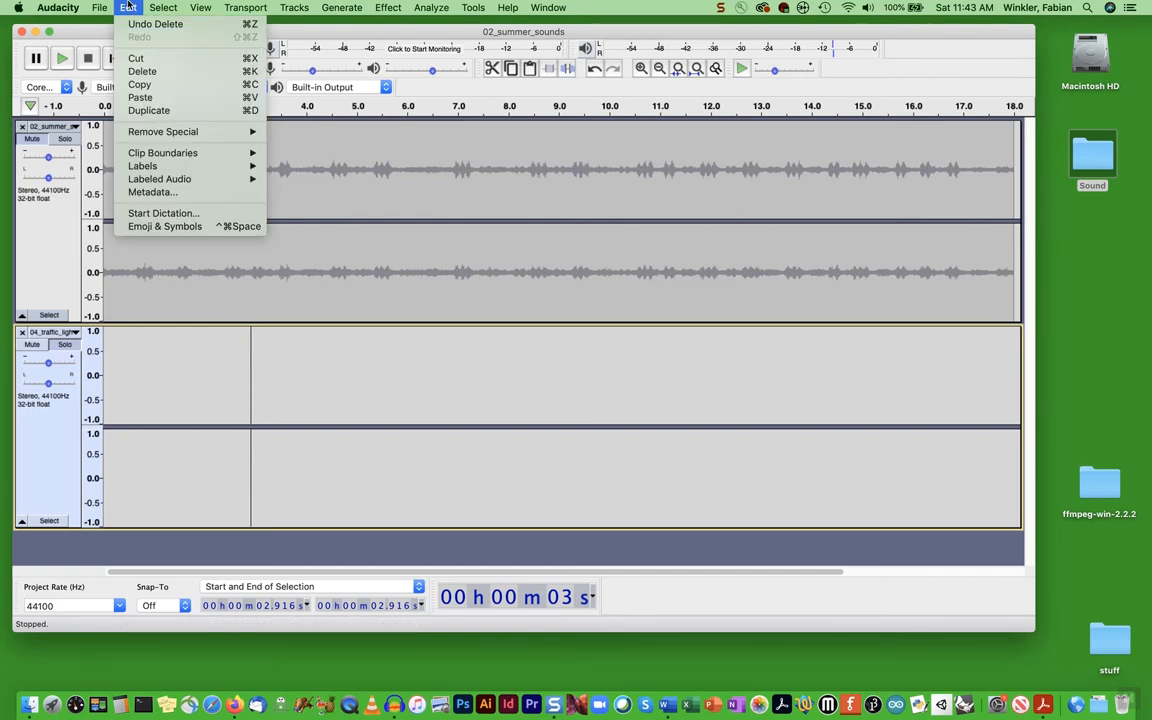
pyautogui.click(139, 97)
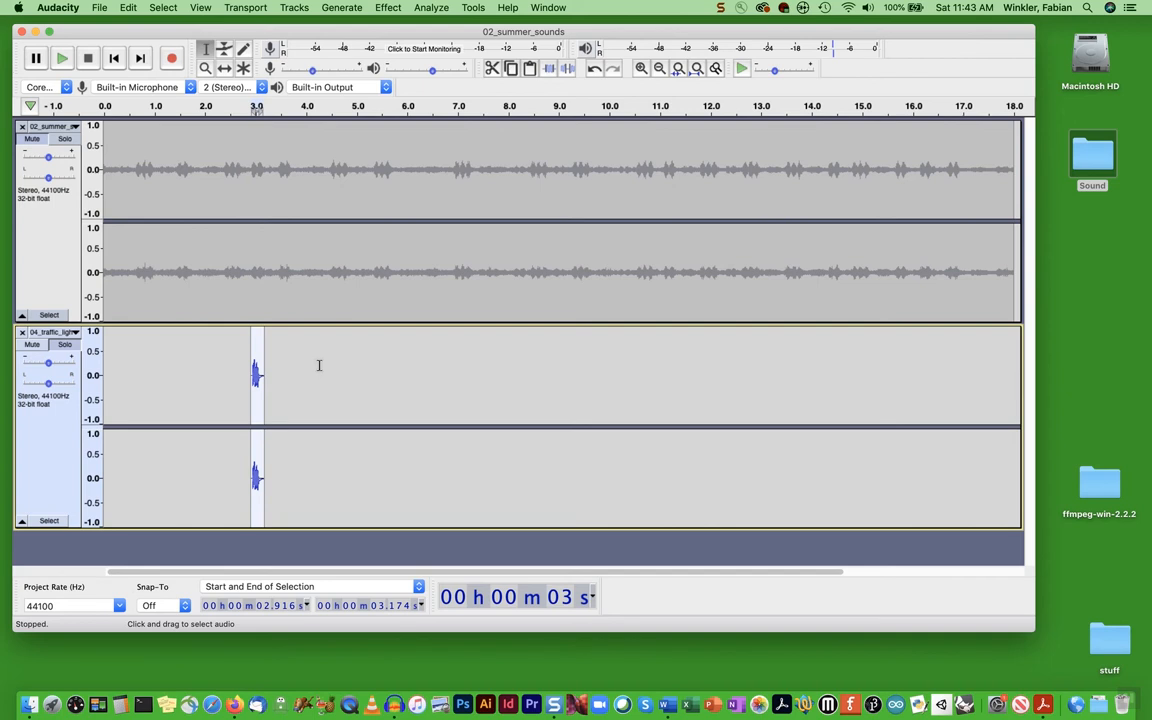
# - Paste three more copies of the beep in the traffic light track at about 7.3, 12.4 and 16.2 seconds
pyautogui.click(472, 360)
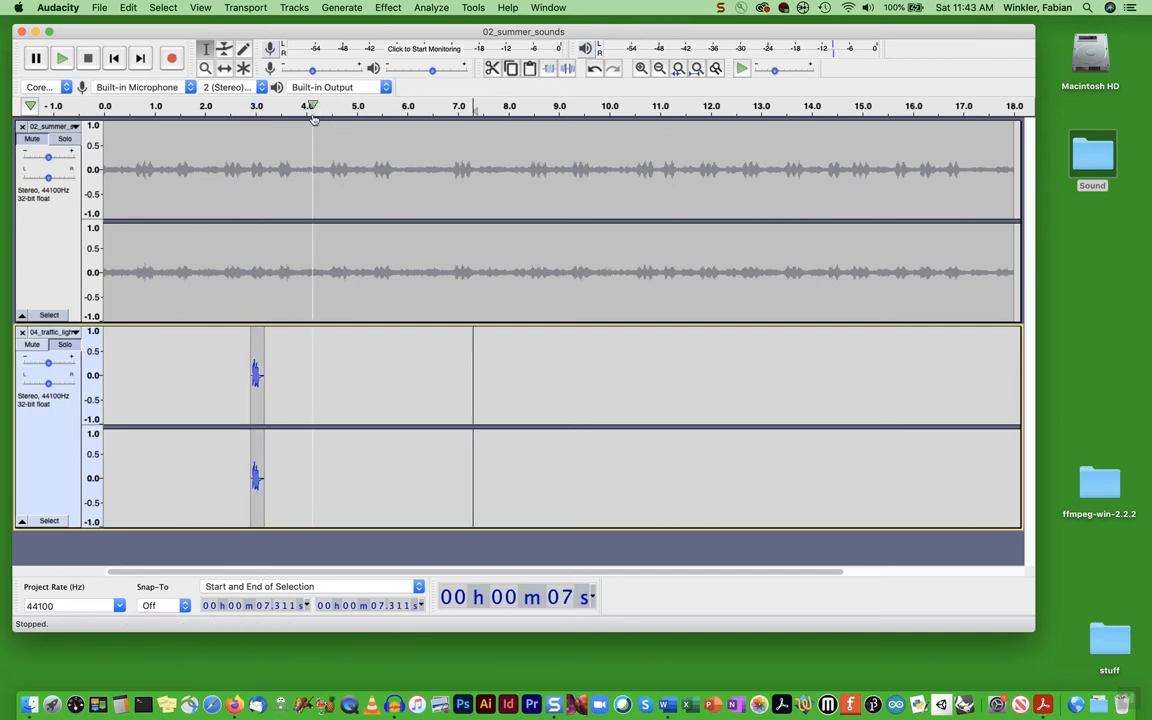
pyautogui.click(129, 8)
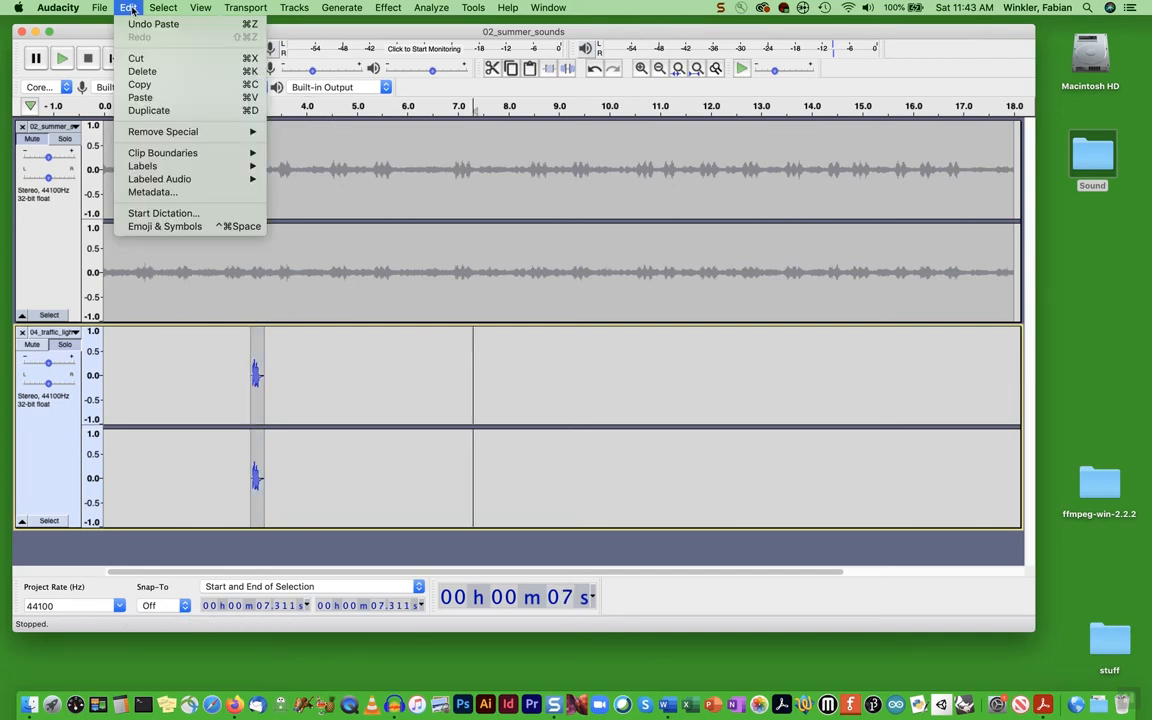
pyautogui.click(139, 97)
pyautogui.click(731, 390)
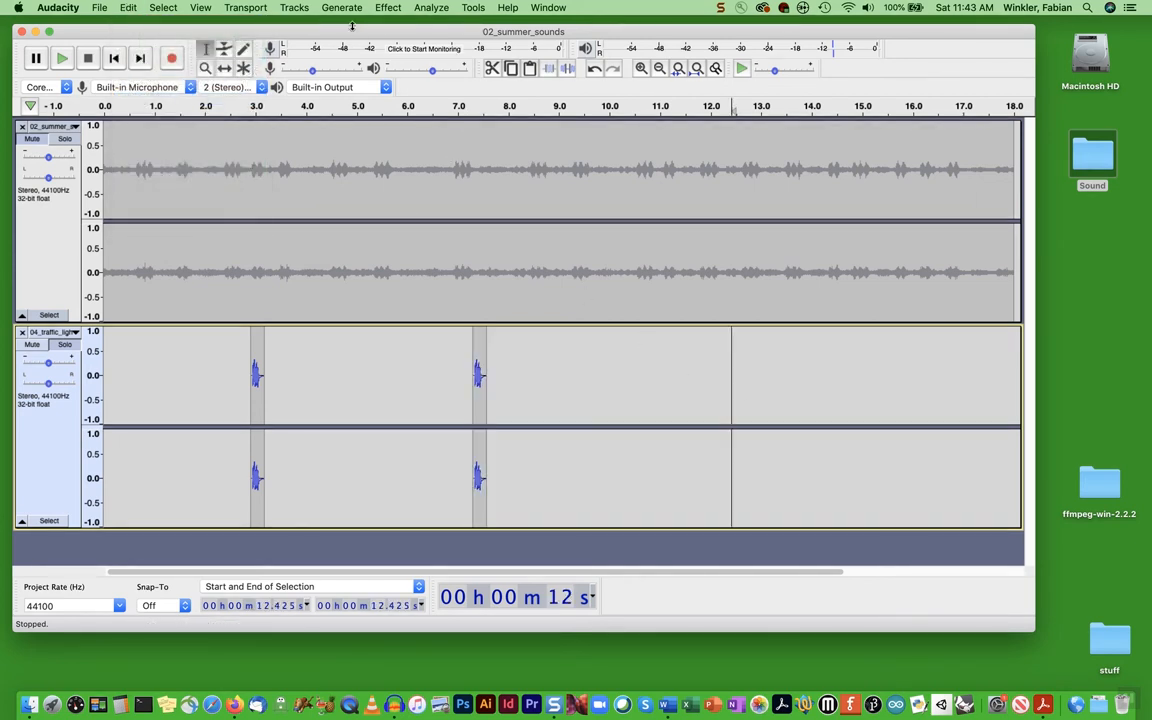
pyautogui.click(129, 10)
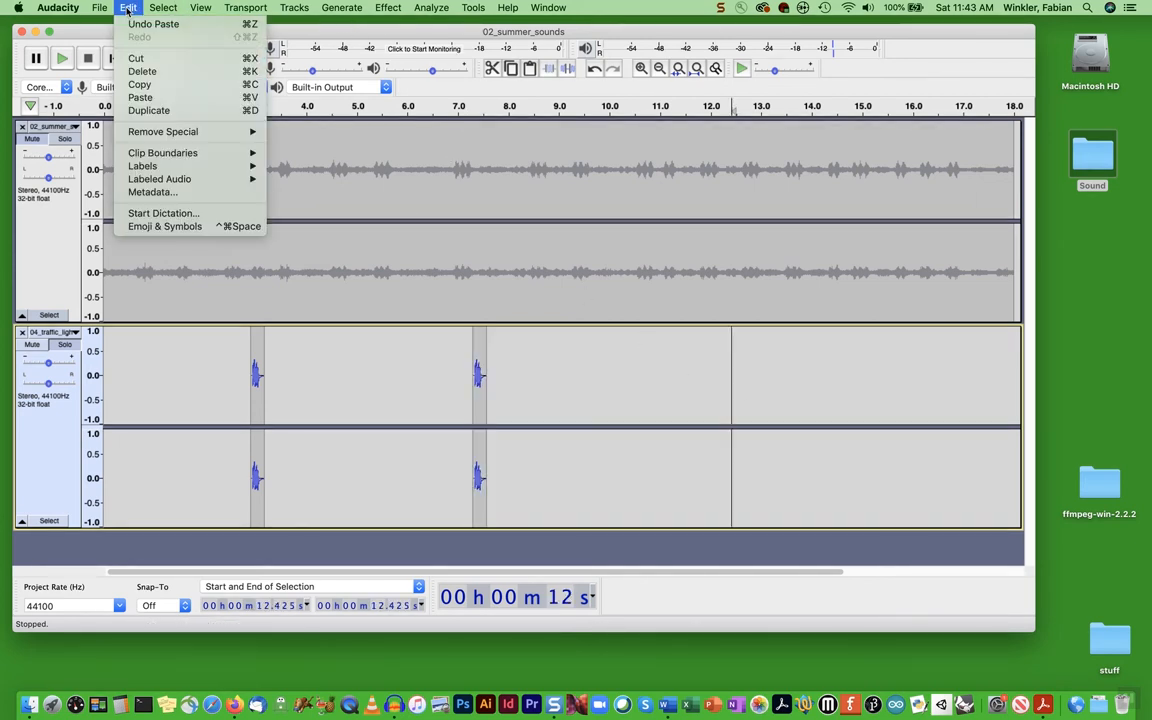
pyautogui.click(141, 97)
pyautogui.click(926, 368)
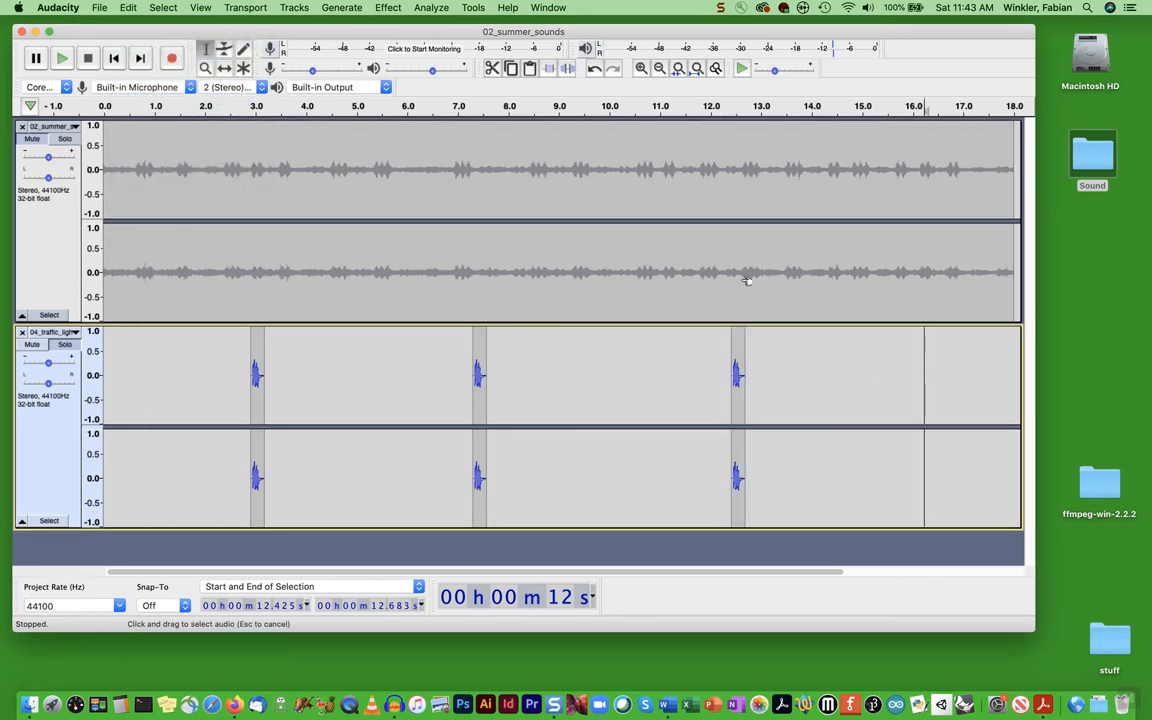
pyautogui.click(131, 9)
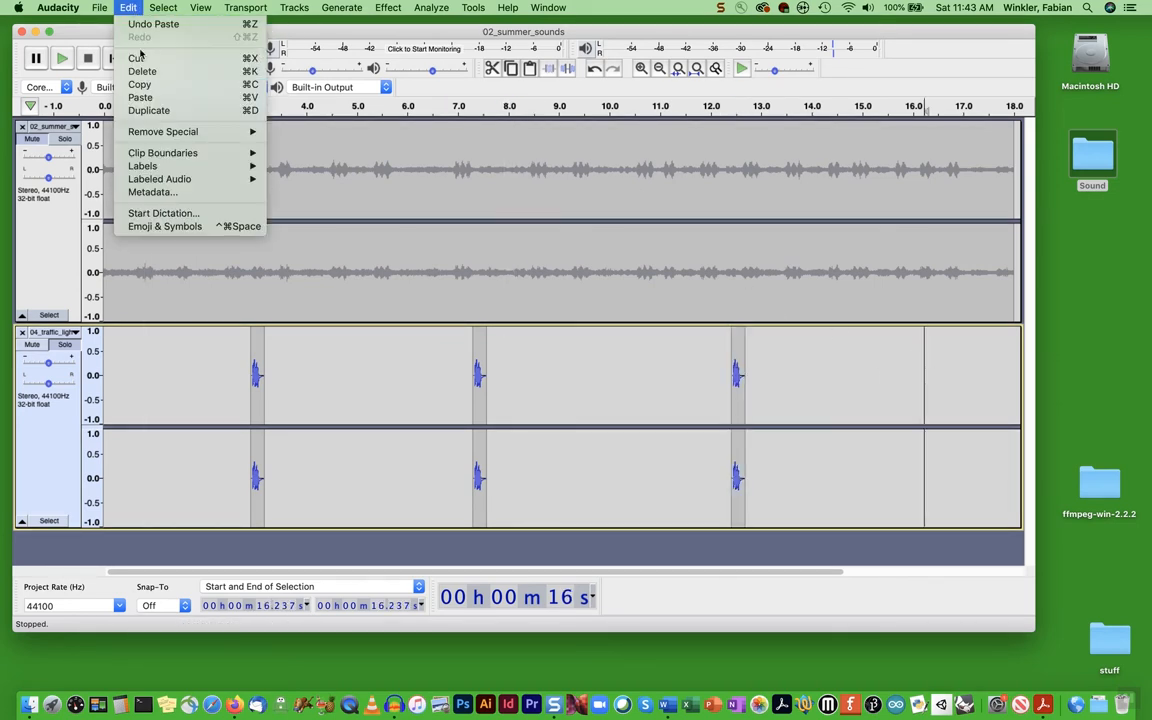
pyautogui.click(141, 97)
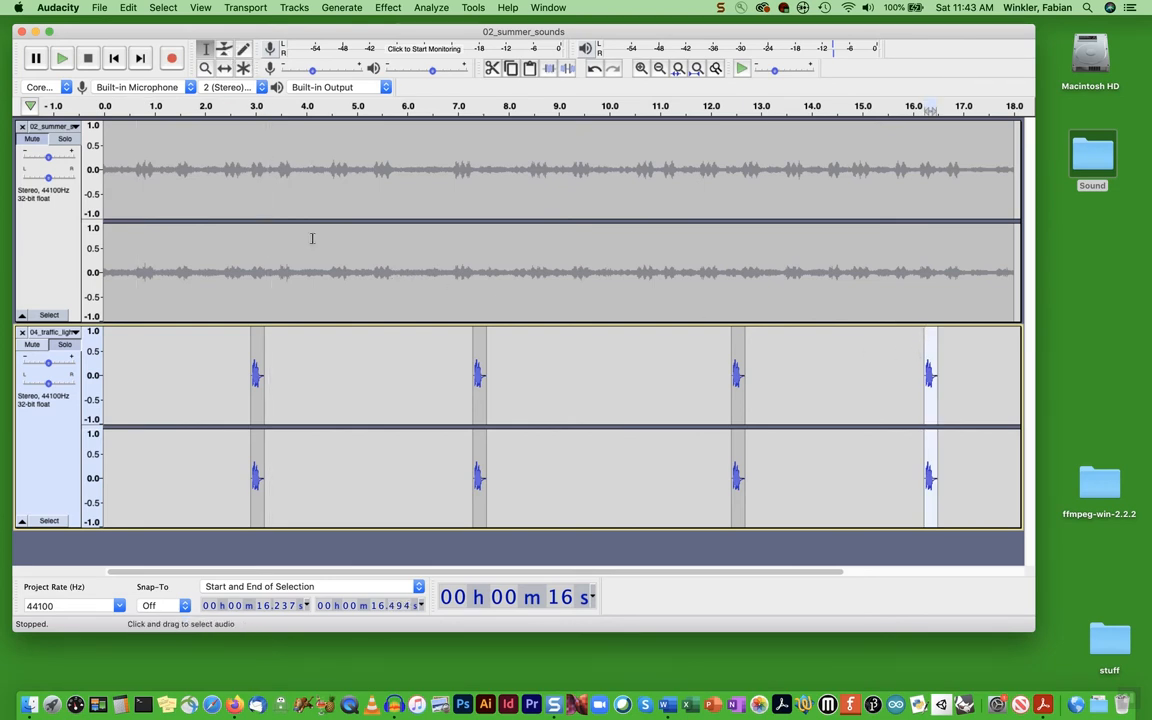
# - Shift the four beep clips earlier in time so they start at about 1.8, 5.0, 10.1 and 15.6 seconds
pyautogui.press('F5')
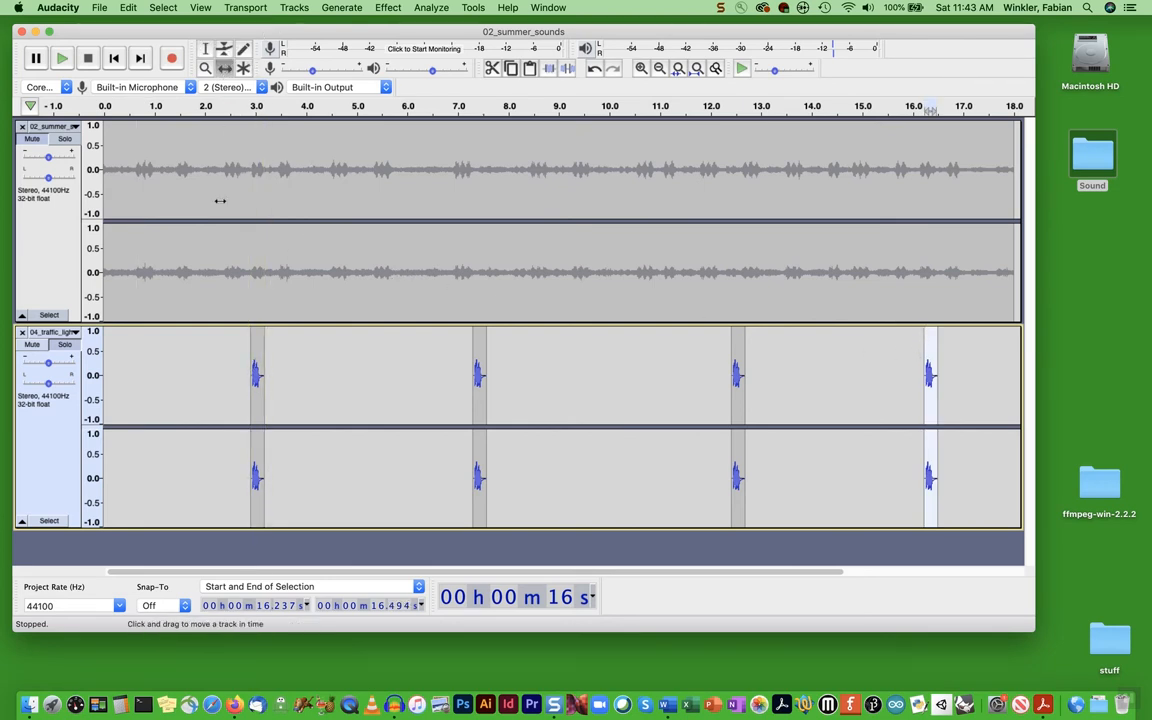
pyautogui.moveTo(254, 370); pyautogui.dragTo(193, 376)
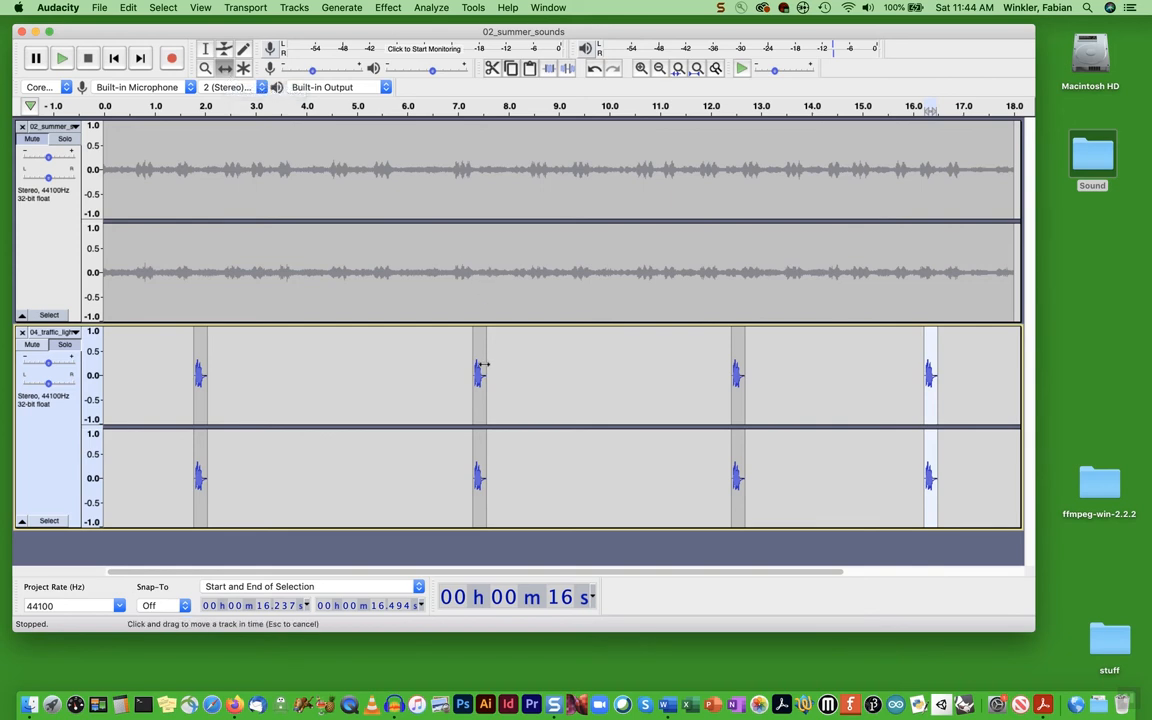
pyautogui.moveTo(482, 370); pyautogui.dragTo(368, 370)
pyautogui.moveTo(734, 394); pyautogui.dragTo(620, 386)
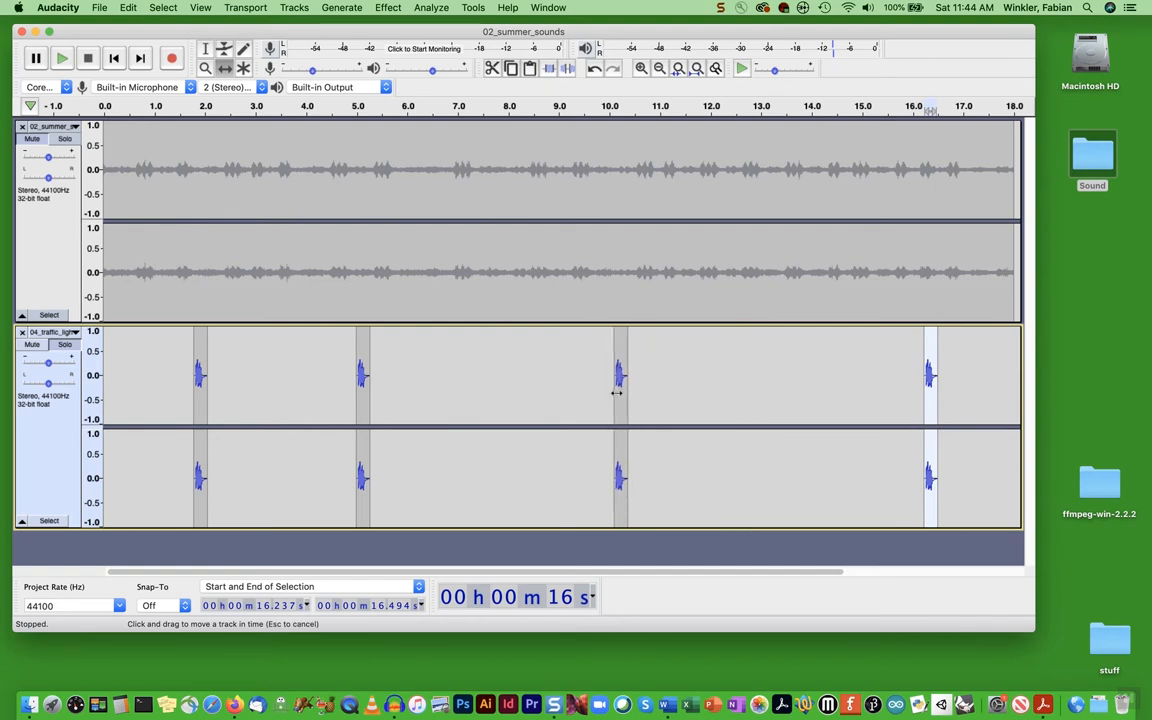
pyautogui.moveTo(925, 373); pyautogui.dragTo(898, 373)
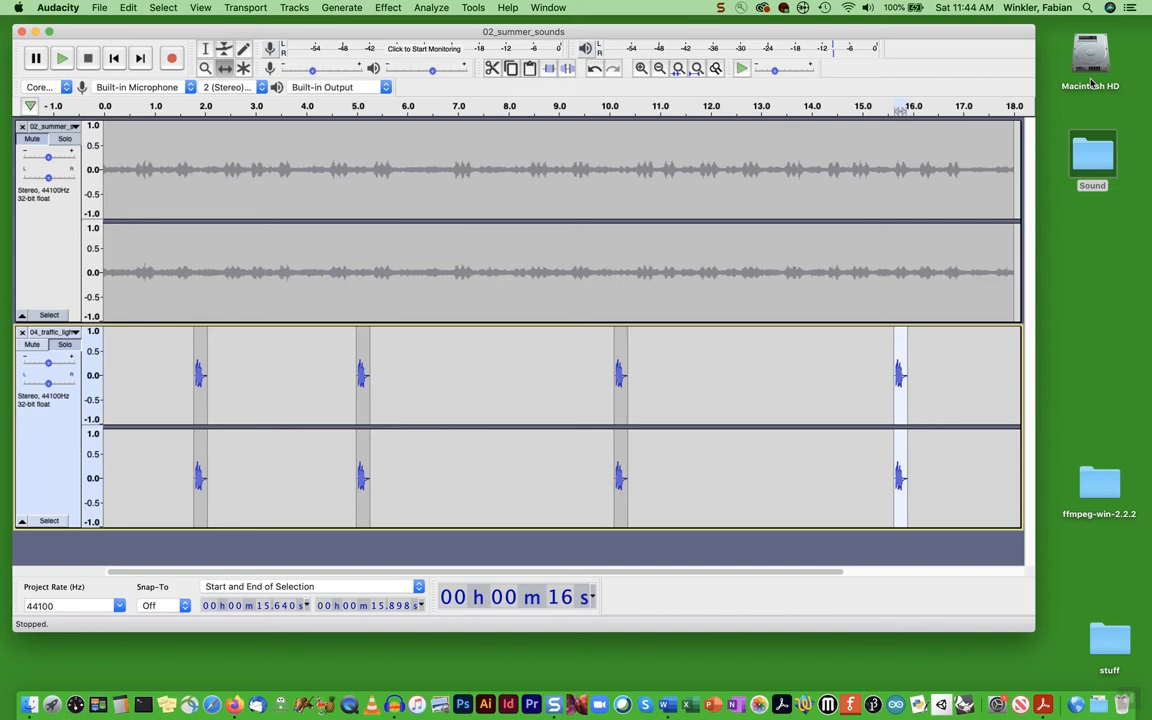
# - Import 01_cricket.aiff from the AD23300_Audacity_F20_Sounds folder inside the desktop's Sound folder as a new track below the beeps
pyautogui.doubleClick(1092, 155)
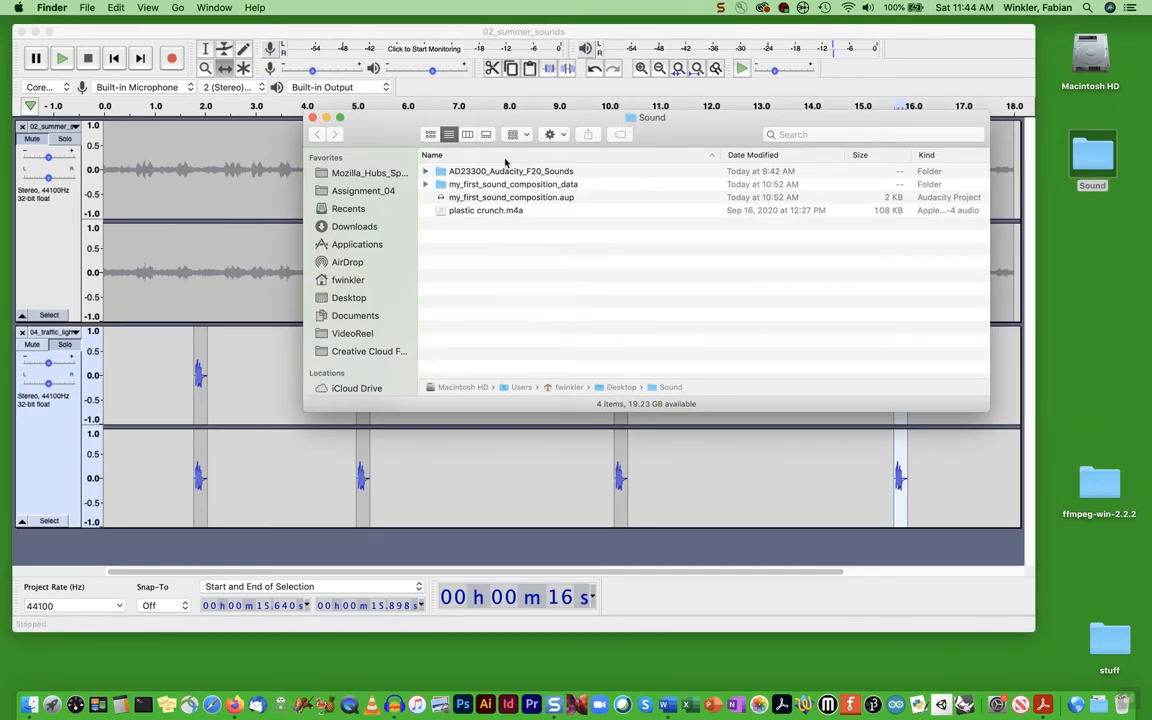
pyautogui.doubleClick(493, 172)
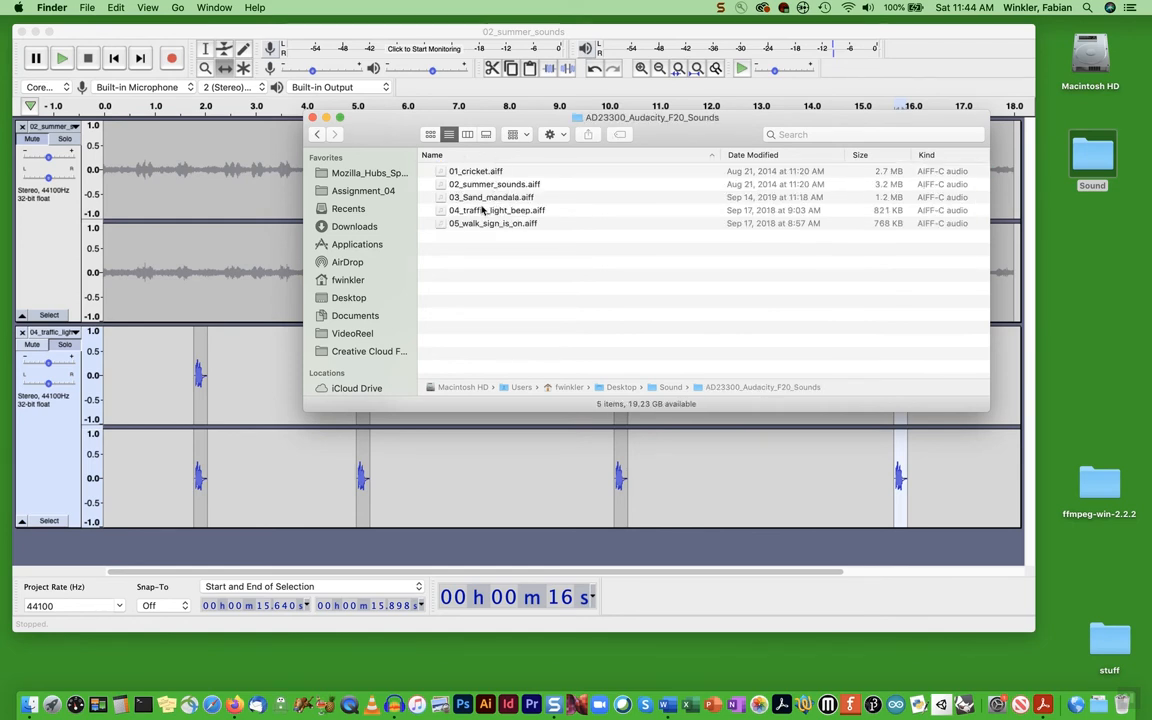
pyautogui.click(456, 174)
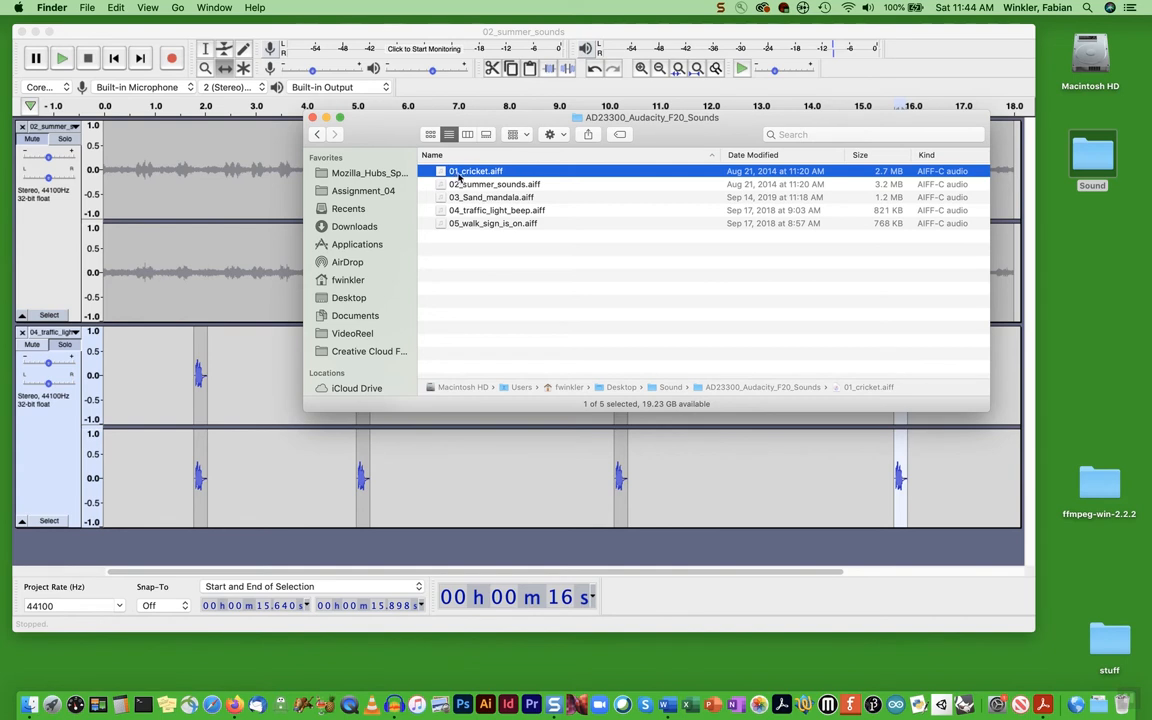
pyautogui.moveTo(447, 173); pyautogui.dragTo(283, 544)
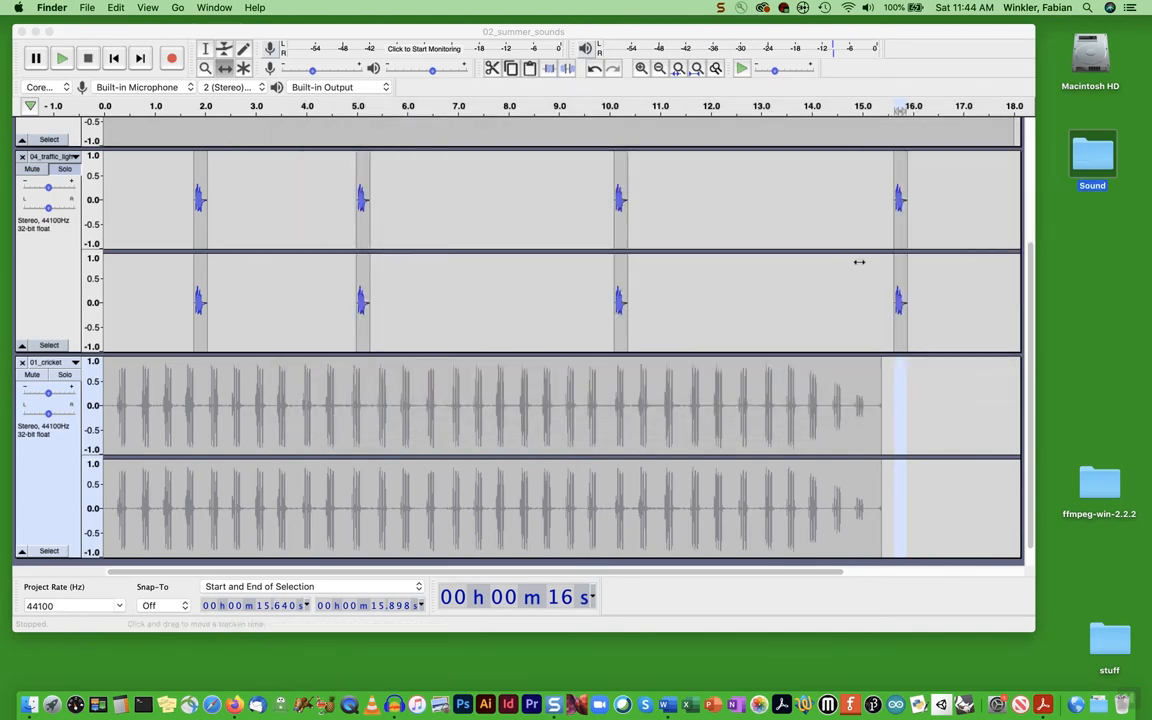
# - Solo the cricket track and play a short passage of it from about 1.4 seconds
pyautogui.click(1028, 300)
pyautogui.scroll(5, 1028, 300)
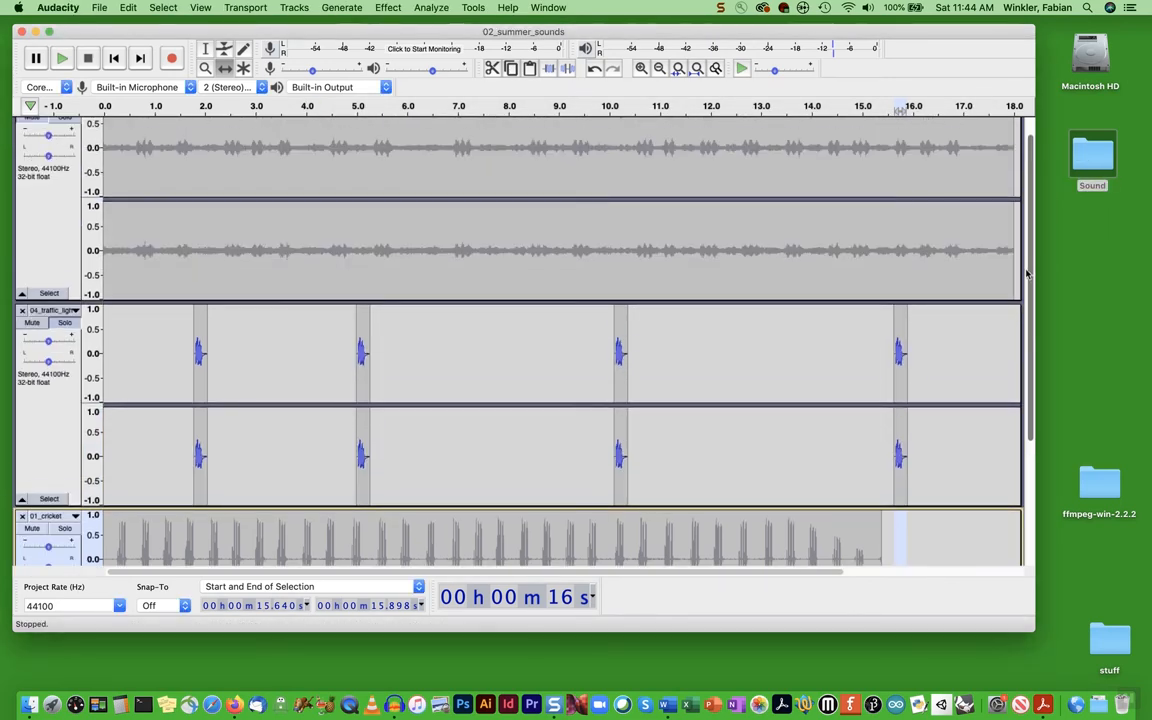
pyautogui.scroll(-3, 1026, 320)
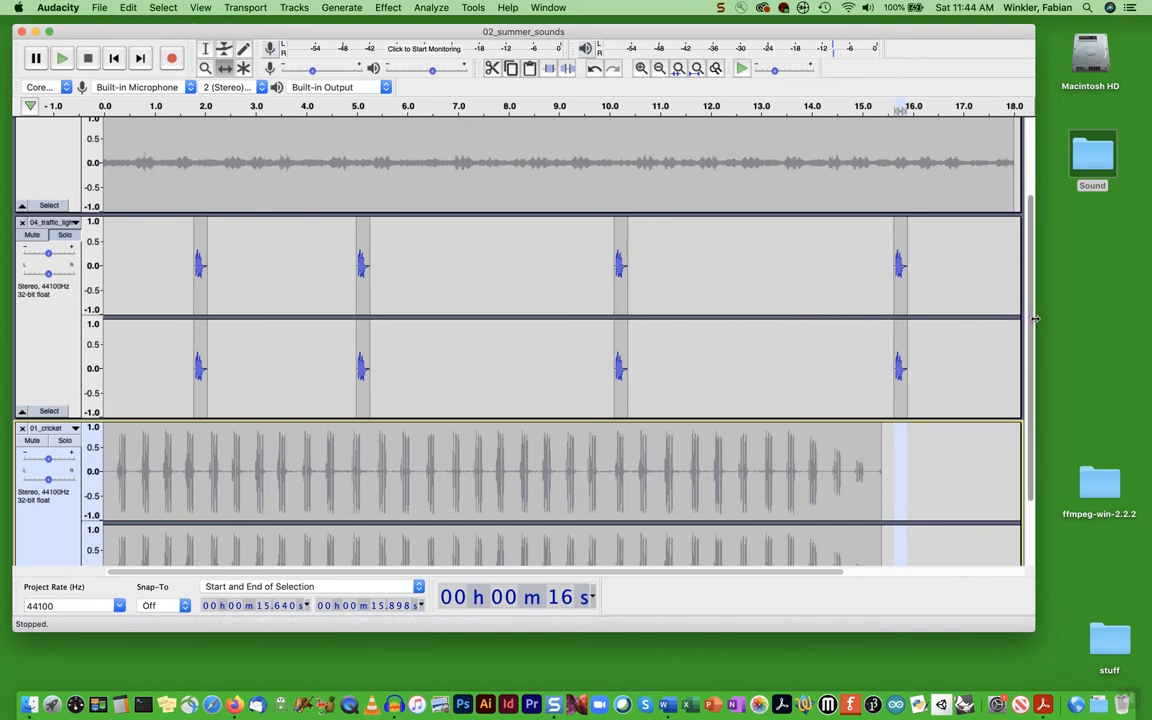
pyautogui.scroll(-5, 1033, 362)
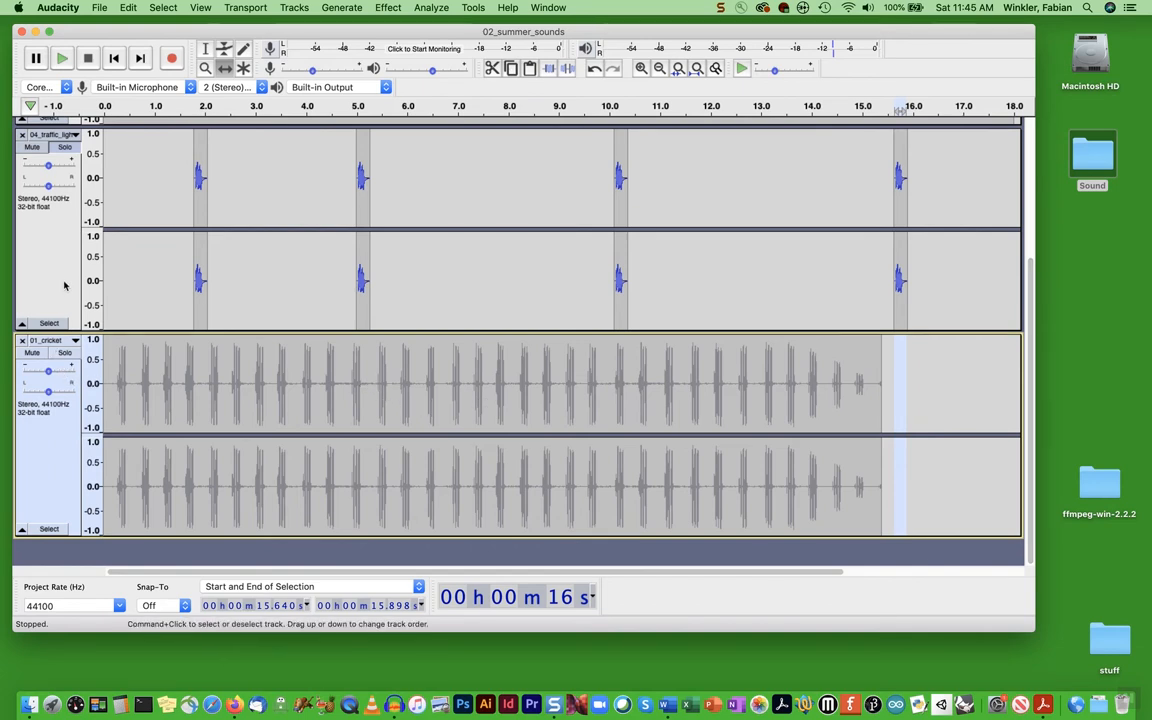
pyautogui.click(65, 354)
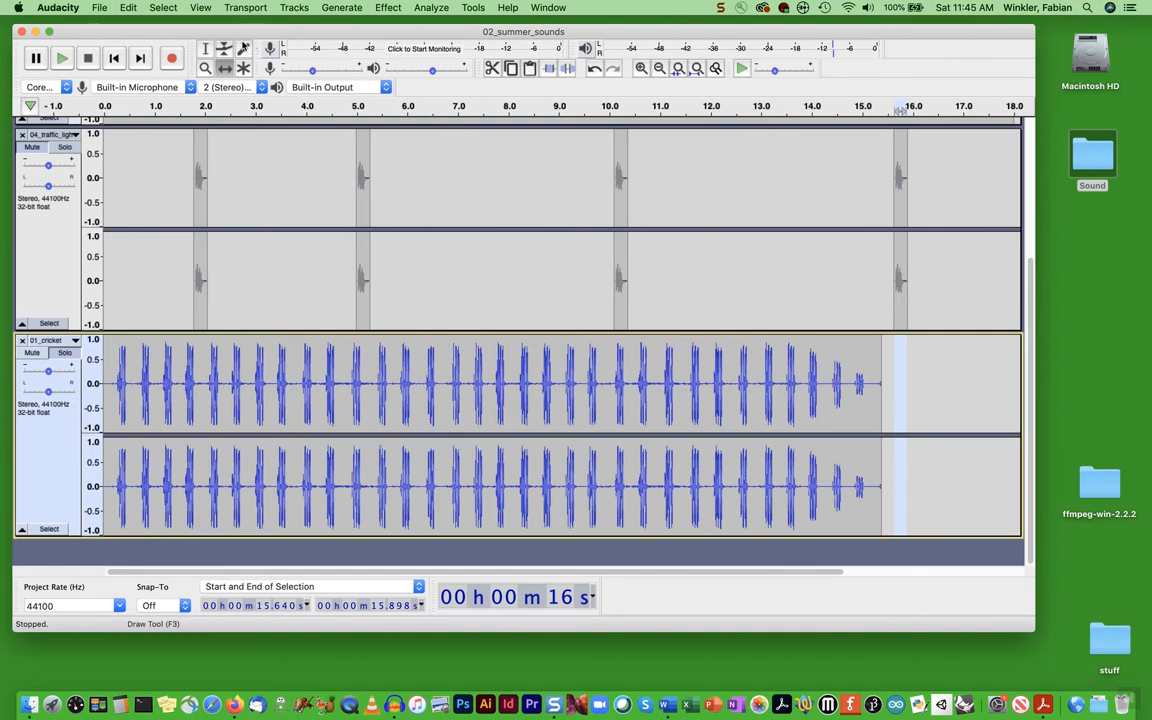
pyautogui.click(206, 50)
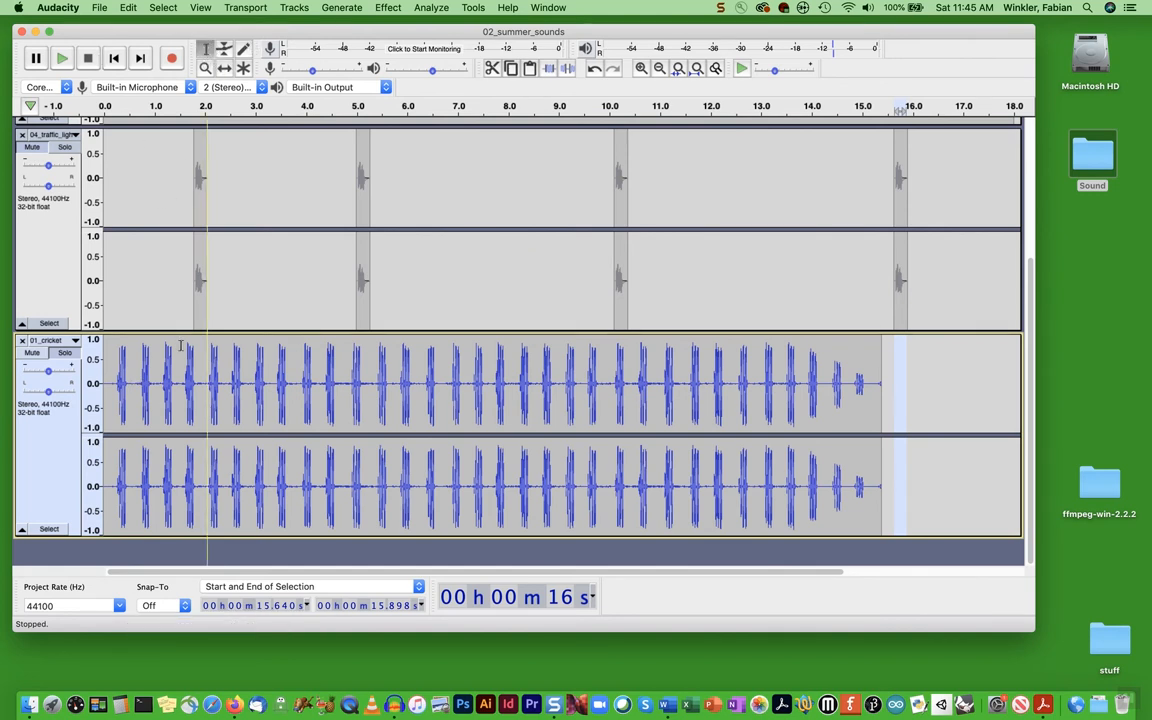
pyautogui.click(174, 383)
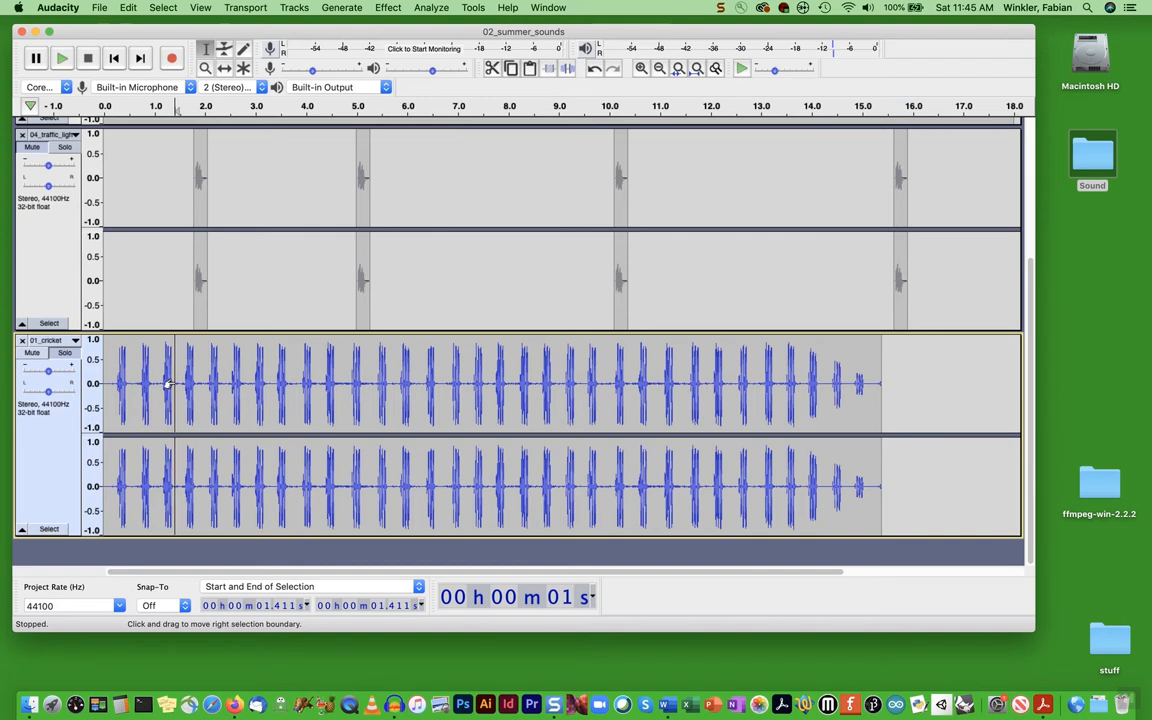
pyautogui.press('space')
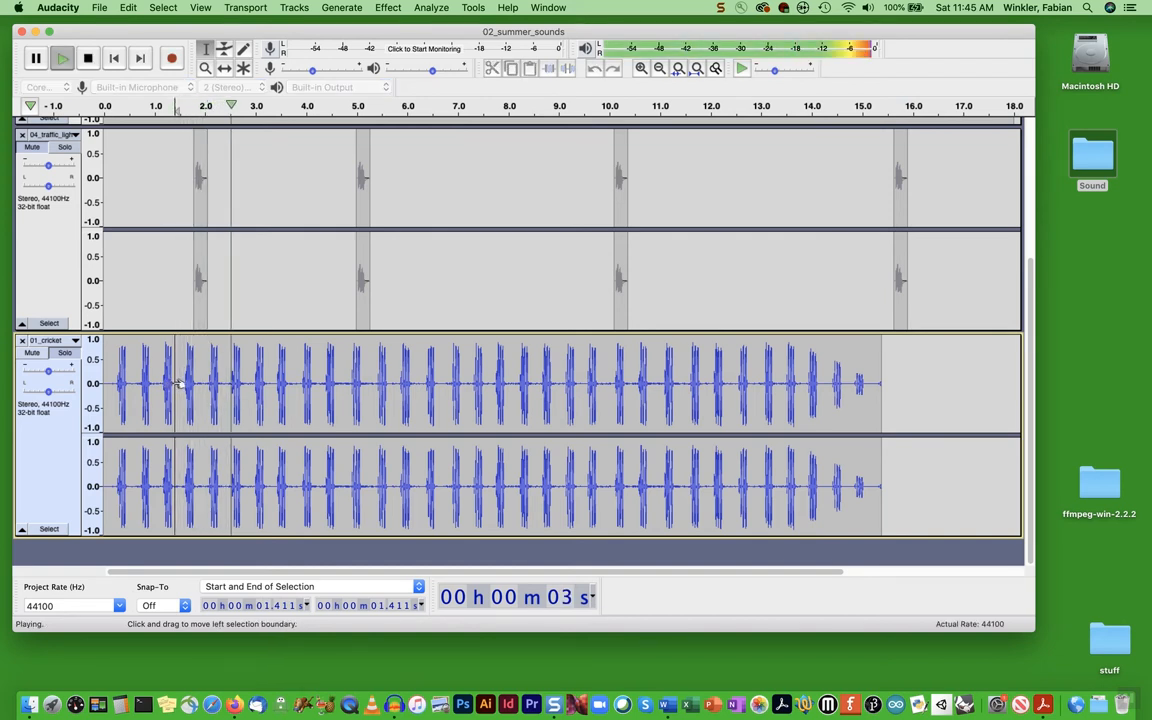
pyautogui.click(89, 59)
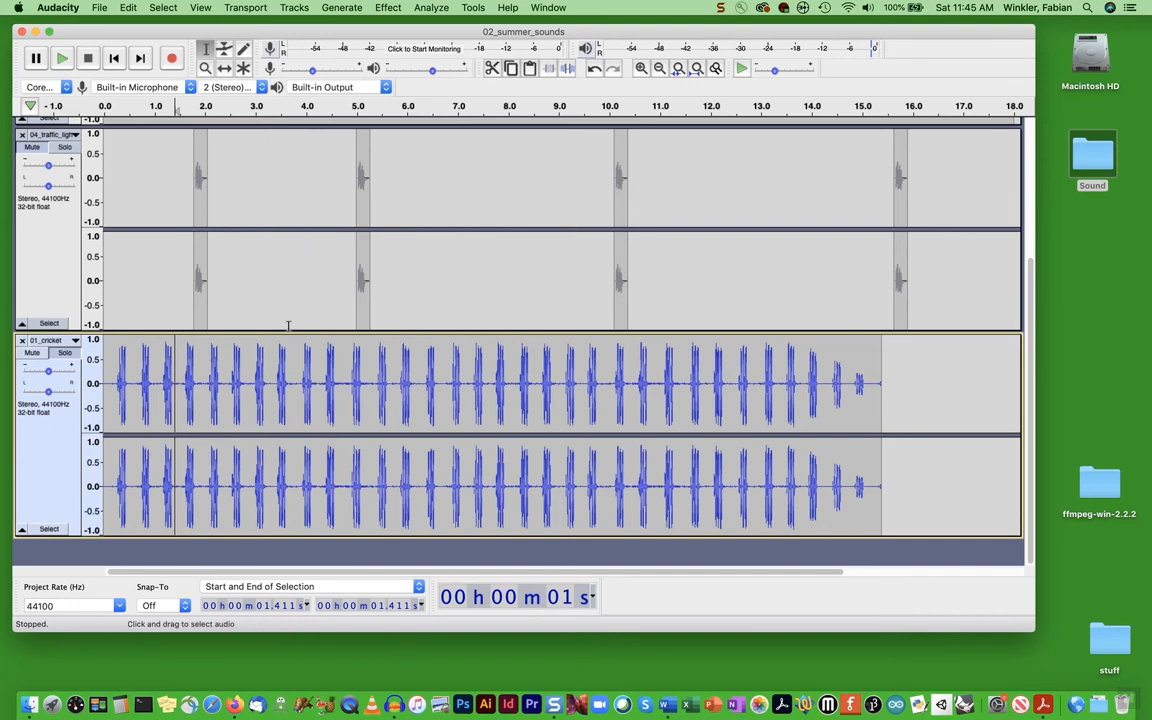
# - Trim the cricket track to one chirp by deleting its first 3.85 seconds and everything after about 0.41 seconds of the remainder
pyautogui.moveTo(295, 375); pyautogui.dragTo(84, 375)
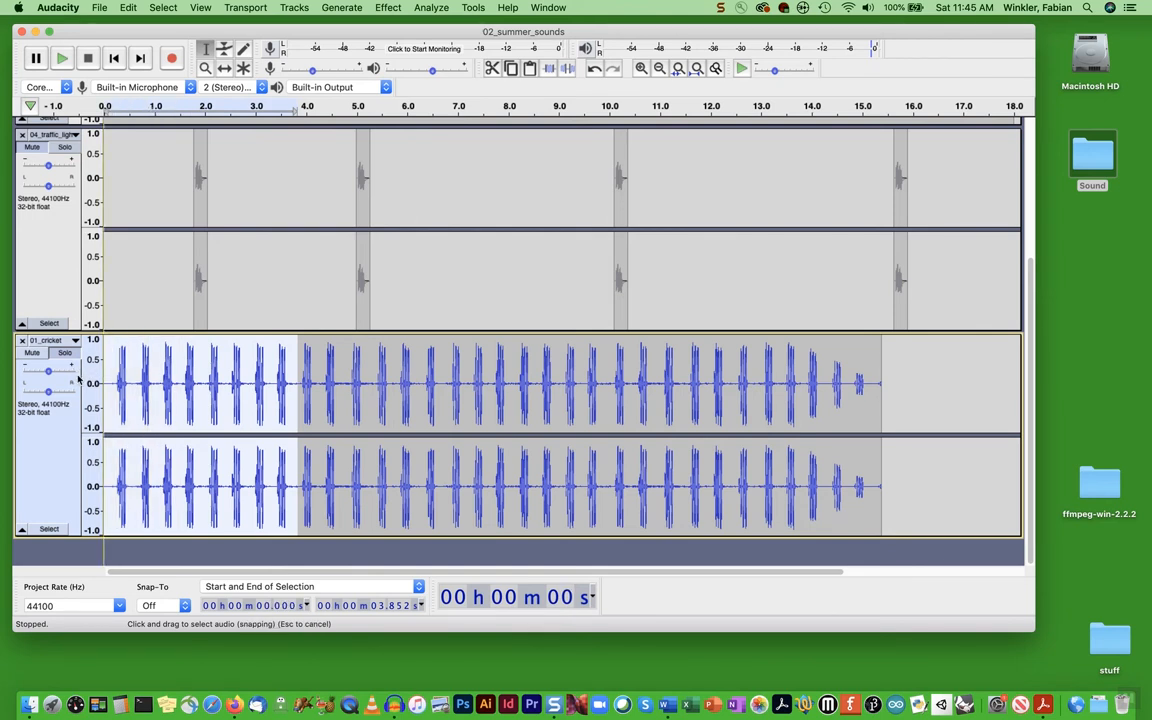
pyautogui.press('Delete')
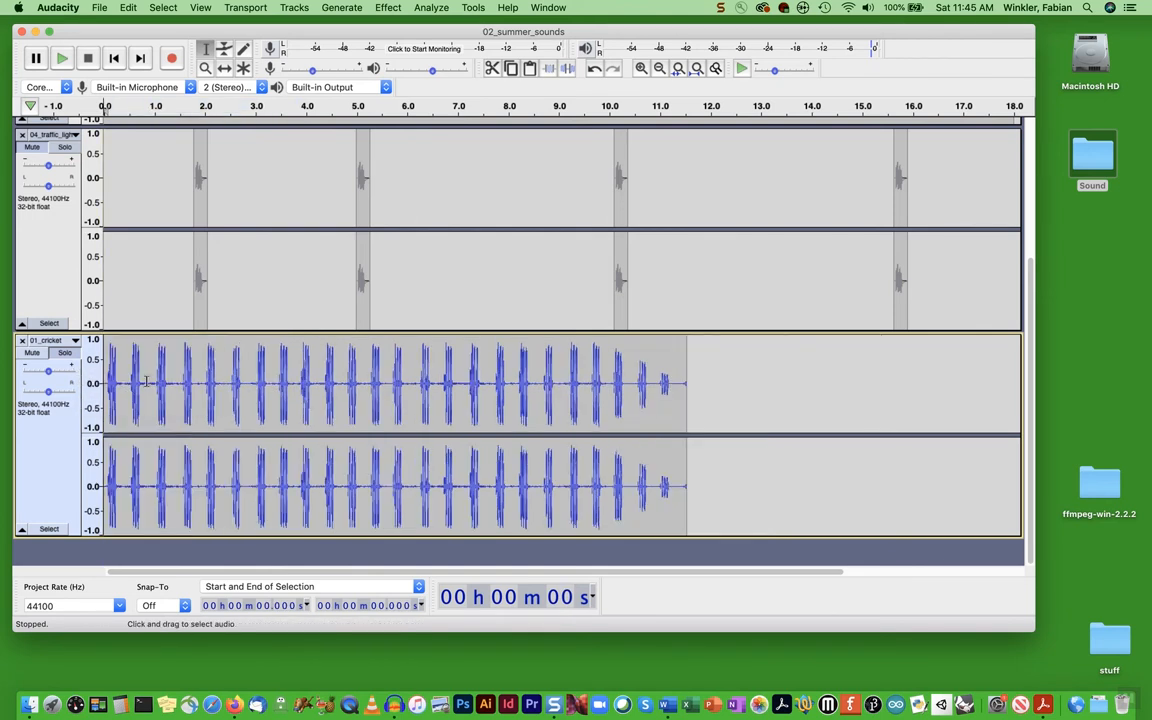
pyautogui.moveTo(125, 381); pyautogui.dragTo(710, 405)
pyautogui.press('Delete')
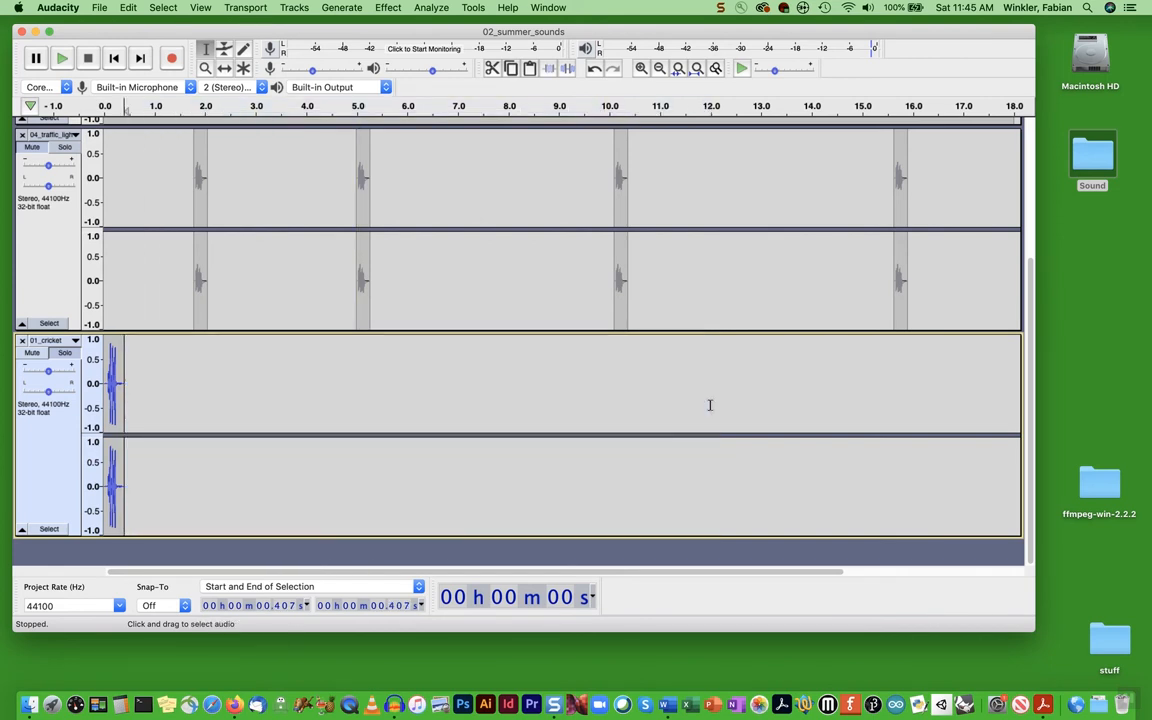
# - Zoom in on the single cricket chirp and play it from the start of the track
pyautogui.click(205, 67)
pyautogui.click(114, 386)
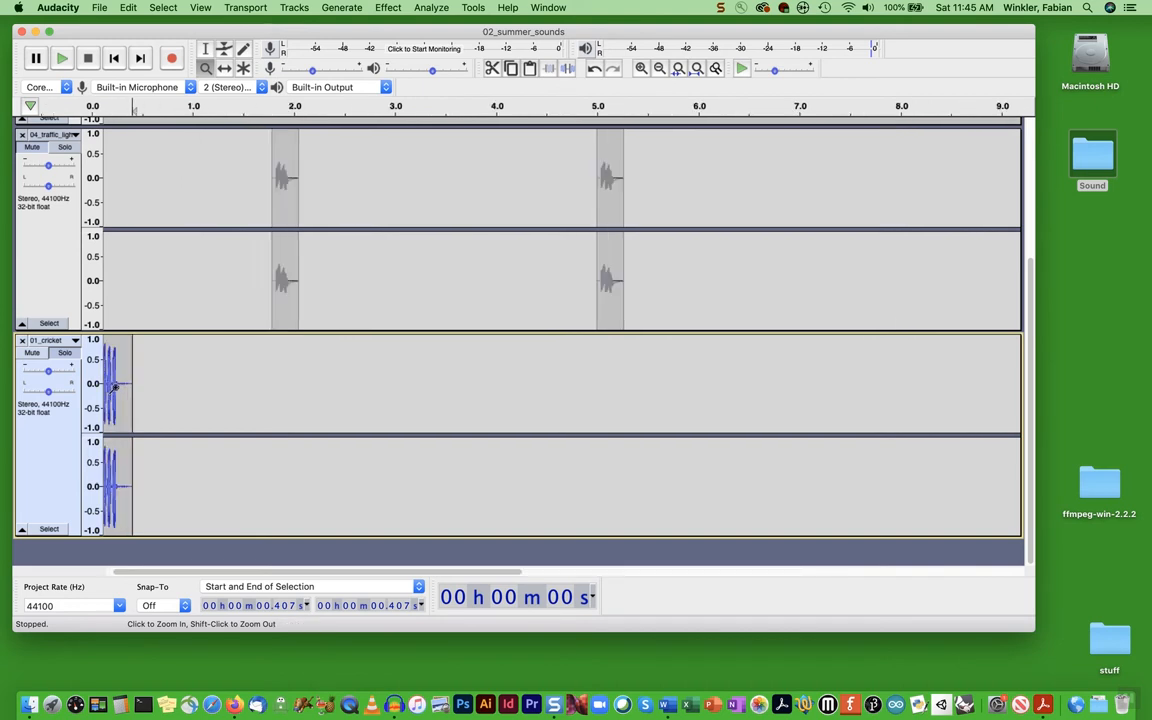
pyautogui.click(118, 395)
pyautogui.click(122, 410)
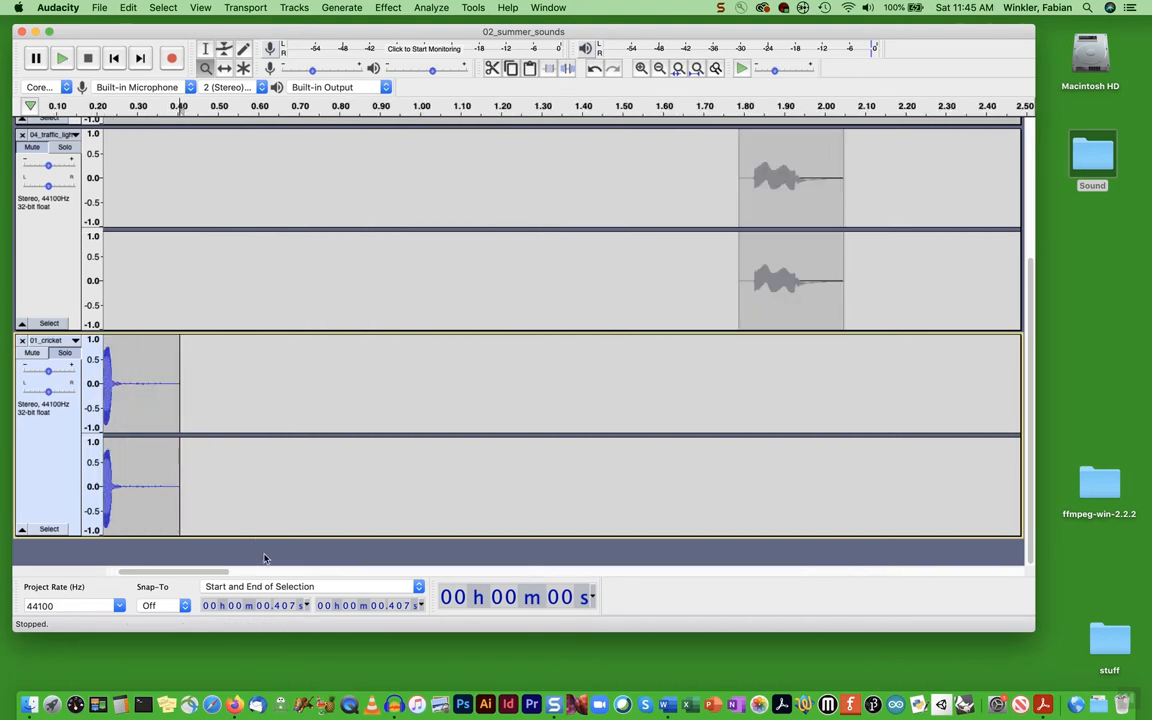
pyautogui.moveTo(125, 571); pyautogui.dragTo(85, 571)
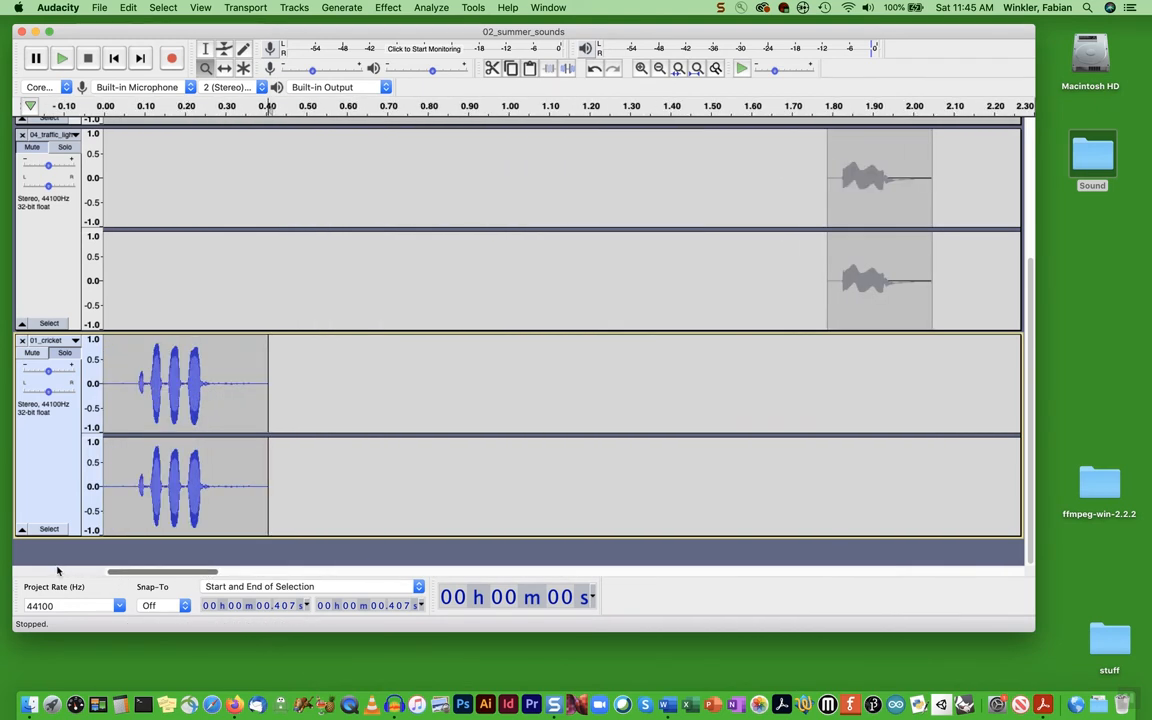
pyautogui.click(111, 58)
pyautogui.click(61, 60)
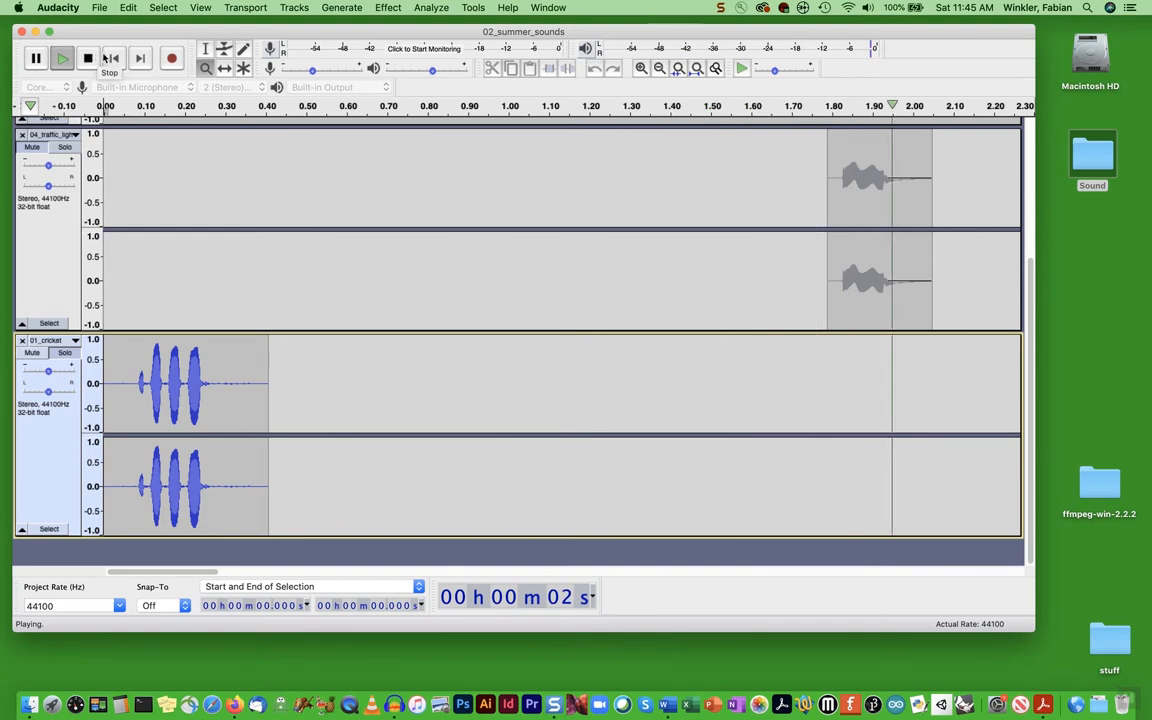
pyautogui.click(94, 59)
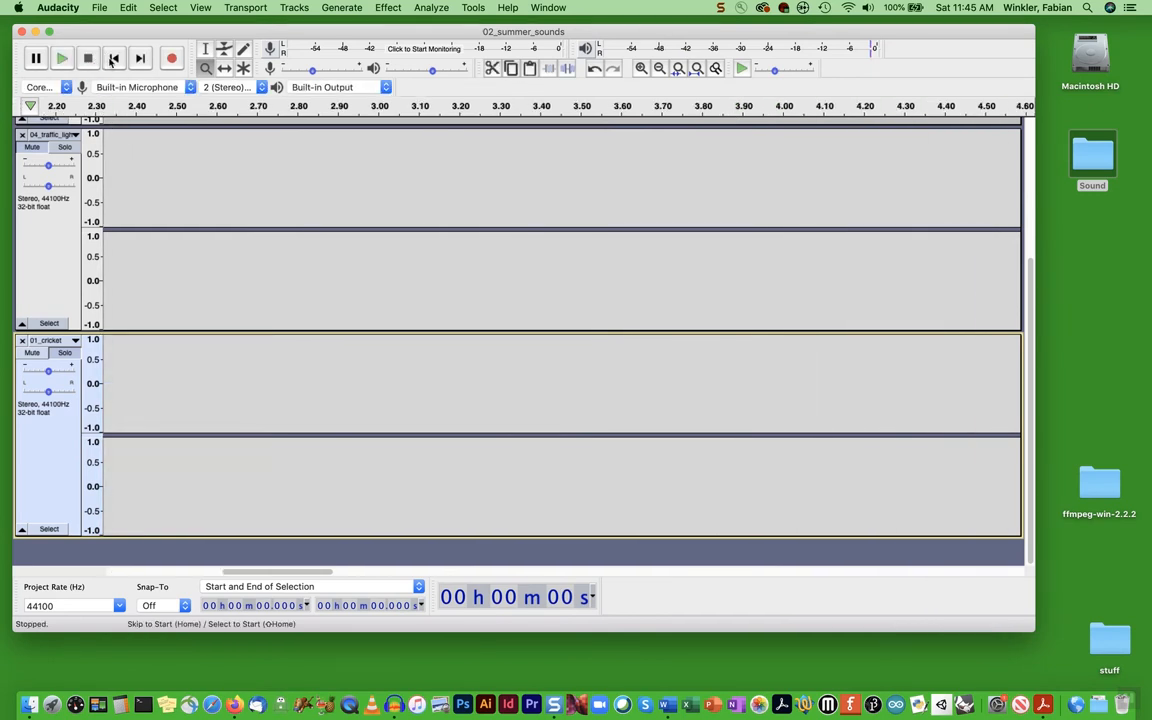
# - Trim the cricket chirp by deleting the quiet tail after about 0.275 s and the first 0.076 s before it
pyautogui.click(111, 58)
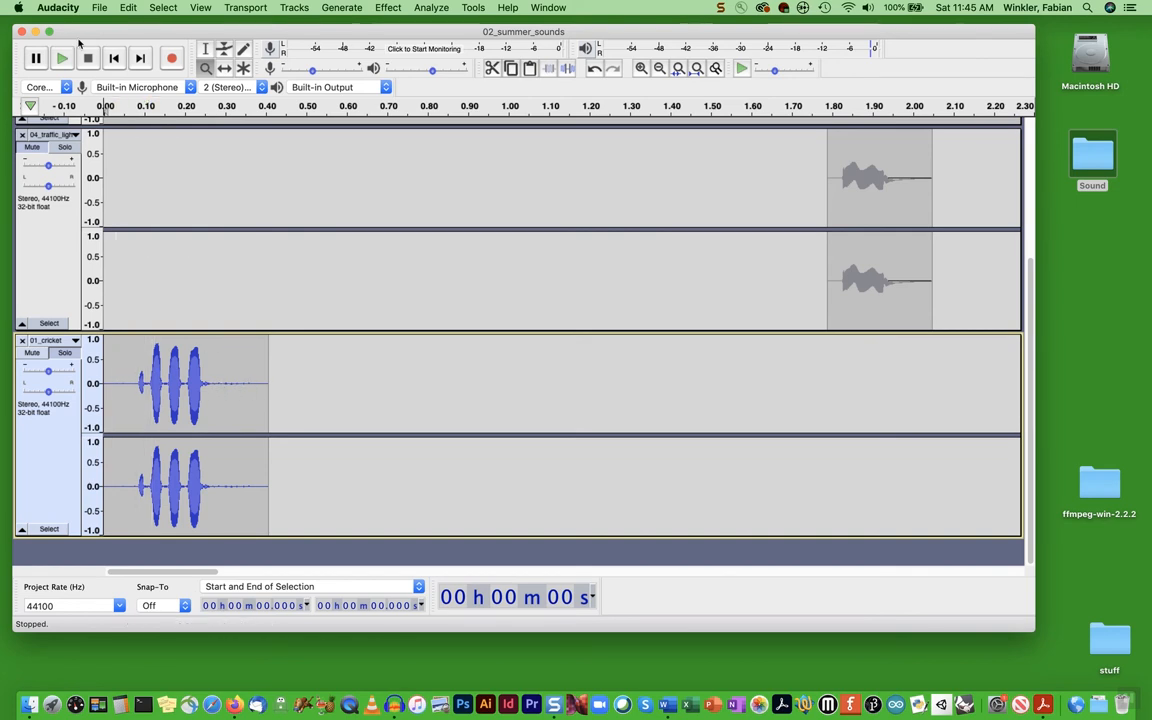
pyautogui.click(207, 50)
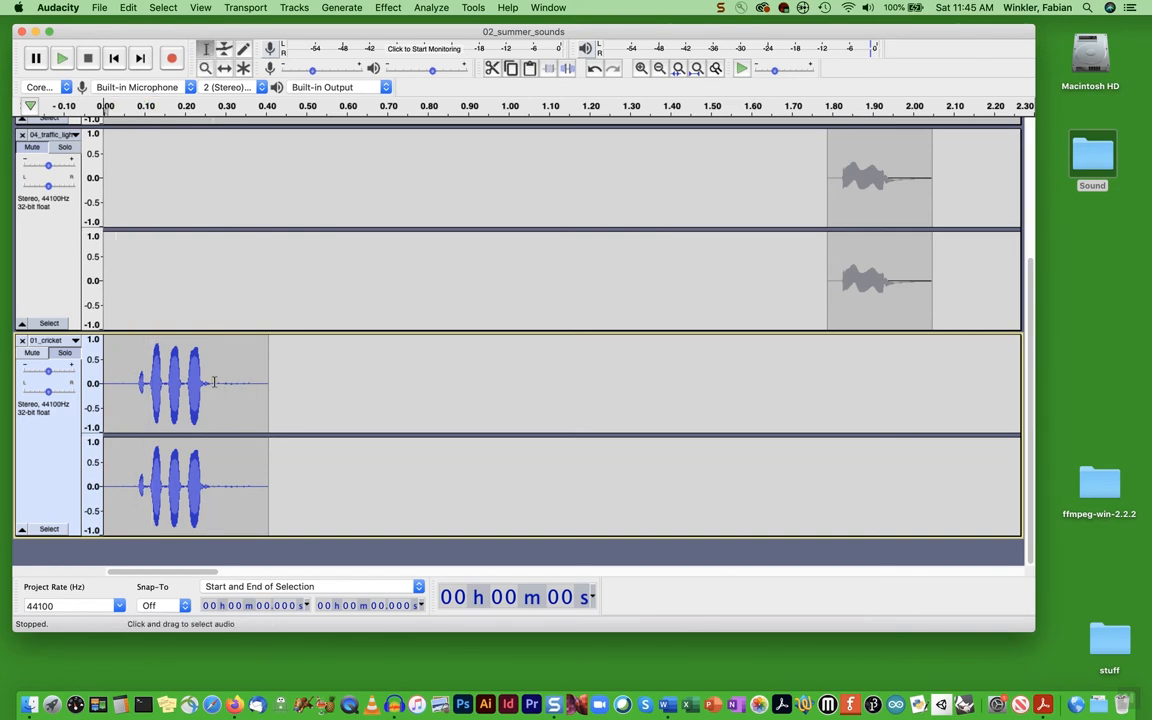
pyautogui.moveTo(214, 383); pyautogui.dragTo(265, 381)
pyautogui.press('Delete')
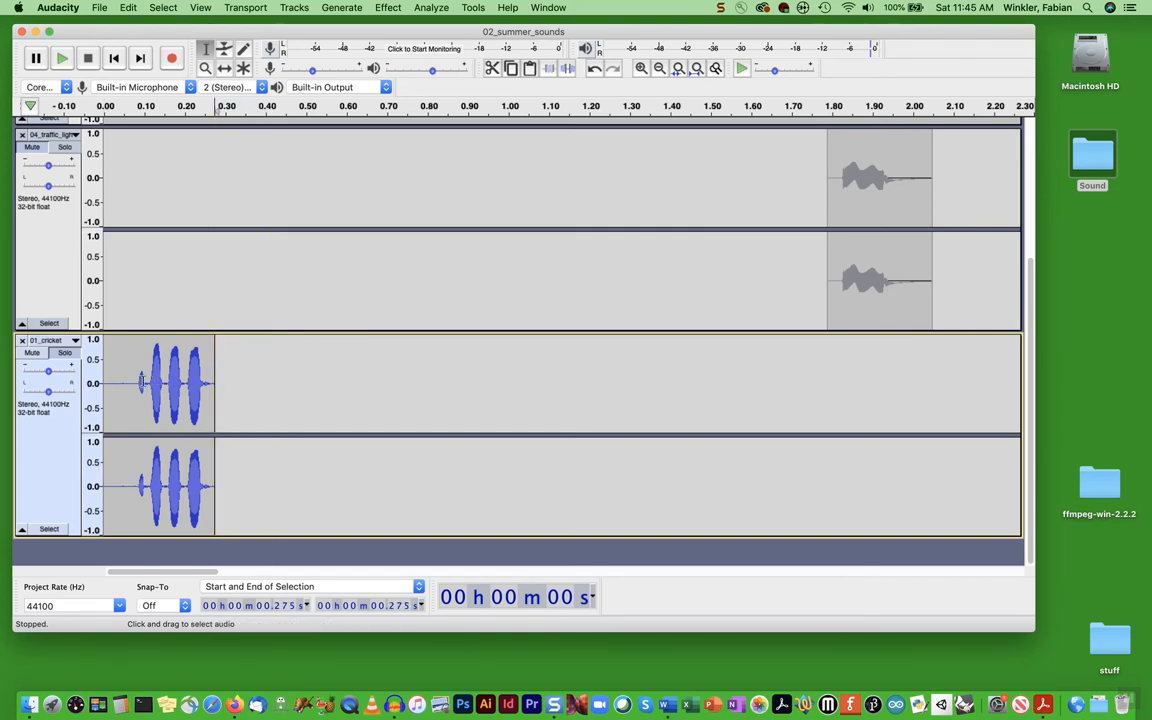
pyautogui.moveTo(133, 381); pyautogui.dragTo(100, 383)
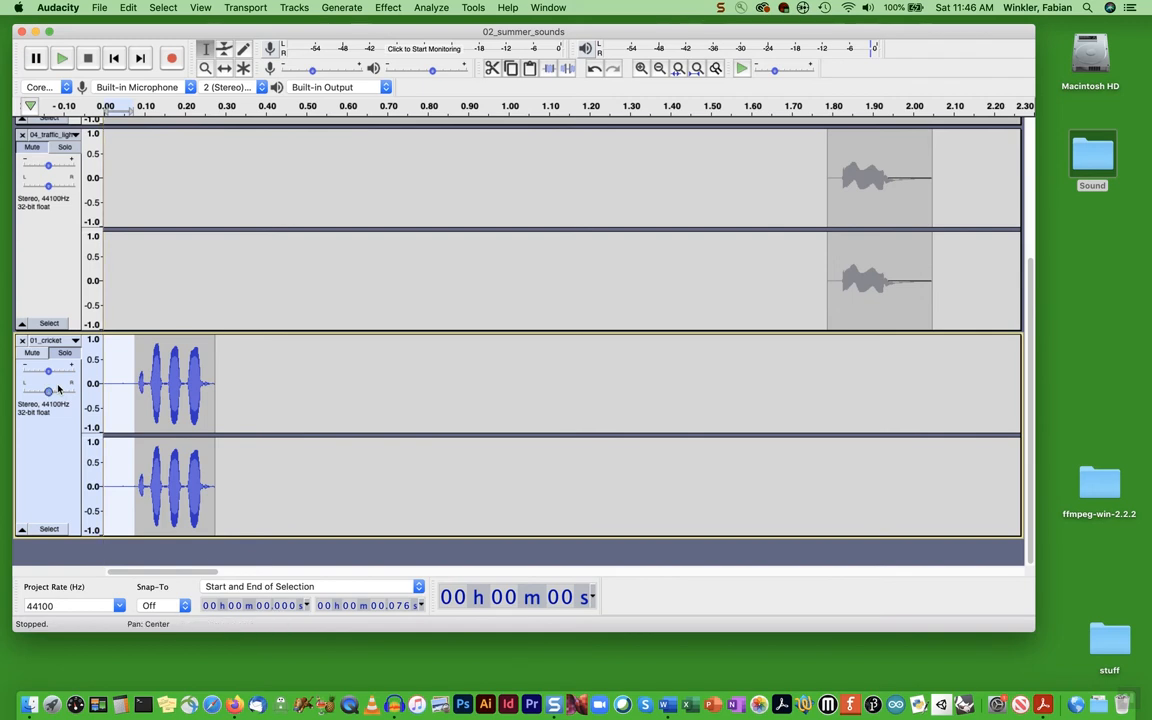
pyautogui.press('Delete')
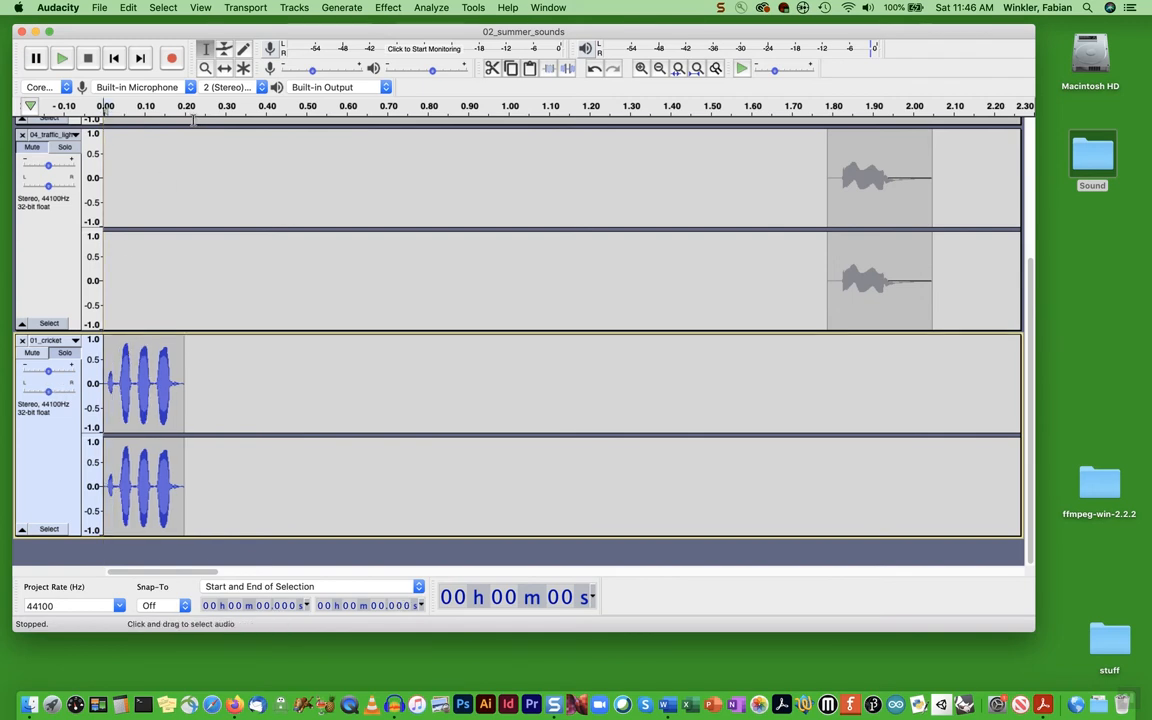
# - Shift the trimmed cricket chirp to start at about 2.1 s, just after the first traffic light beep
pyautogui.click(205, 68)
pyautogui.press('shift')
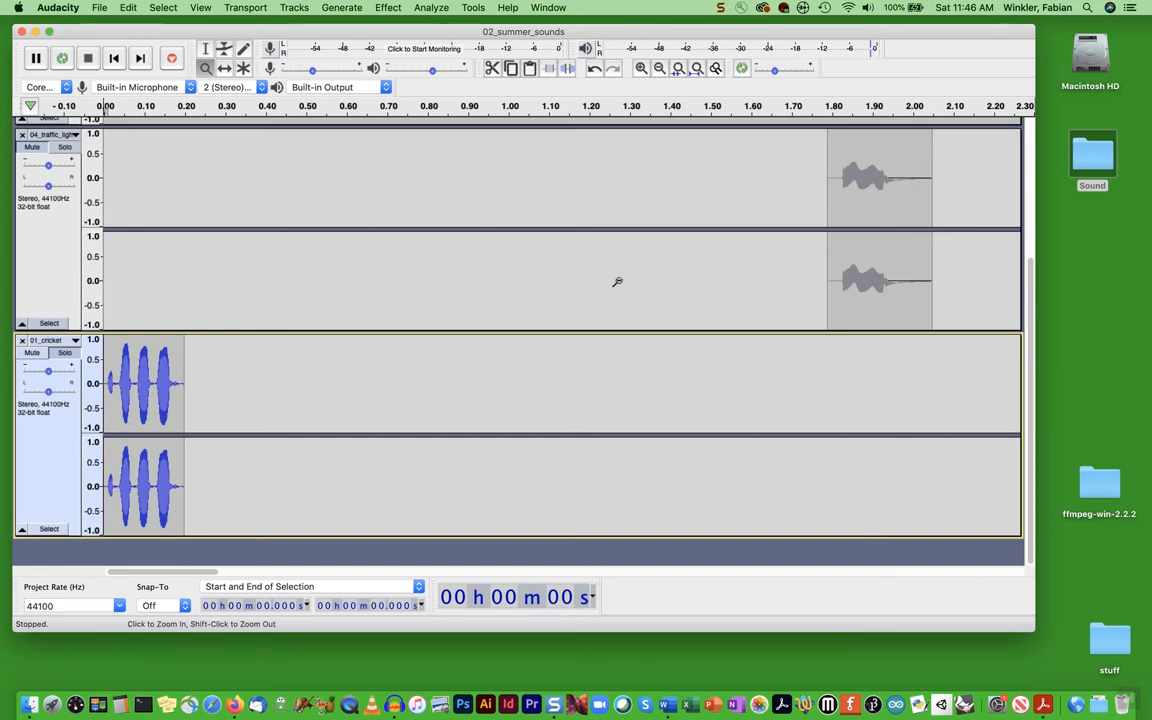
pyautogui.keyDown('shift'); pyautogui.click(565, 278); pyautogui.keyUp('shift')
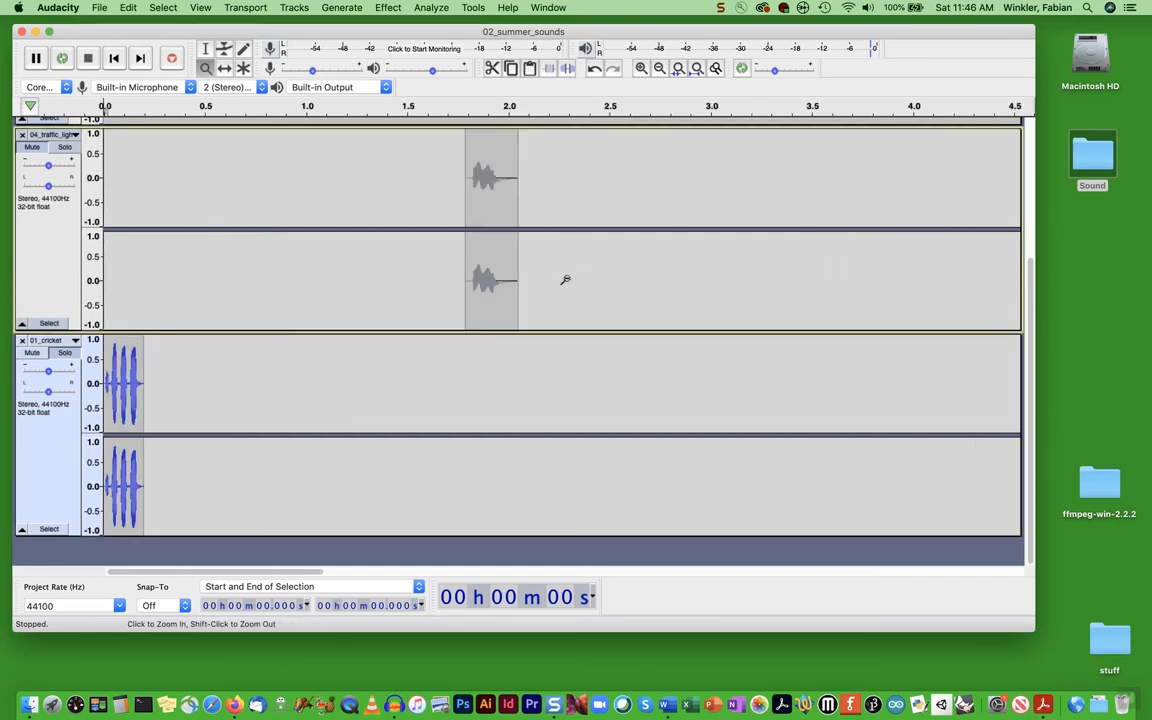
pyautogui.keyDown('shift'); pyautogui.click(399, 276); pyautogui.keyUp('shift')
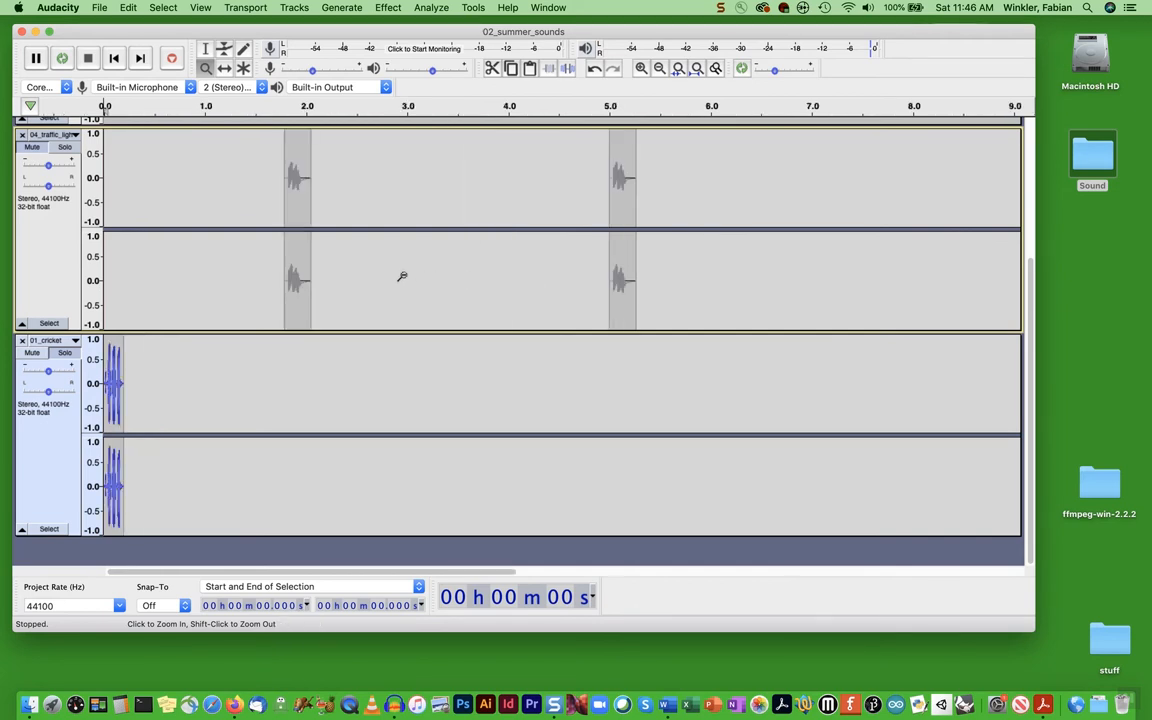
pyautogui.keyDown('shift'); pyautogui.click(401, 276); pyautogui.keyUp('shift')
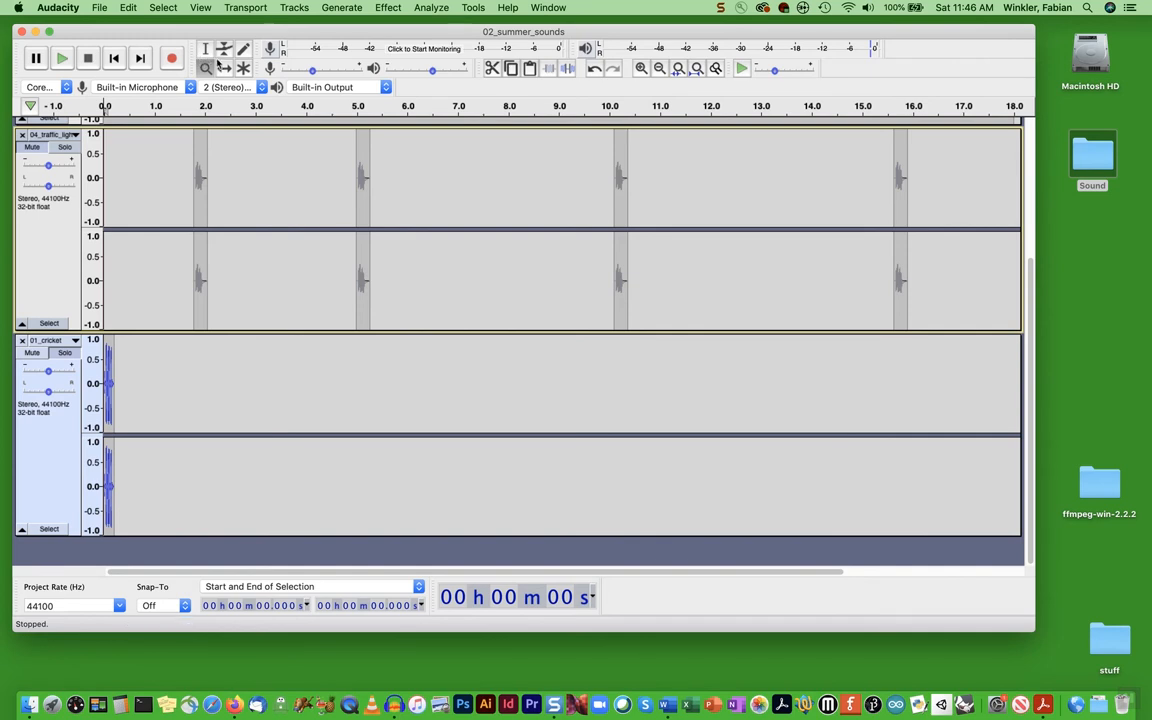
pyautogui.click(224, 67)
pyautogui.moveTo(117, 396); pyautogui.dragTo(222, 387)
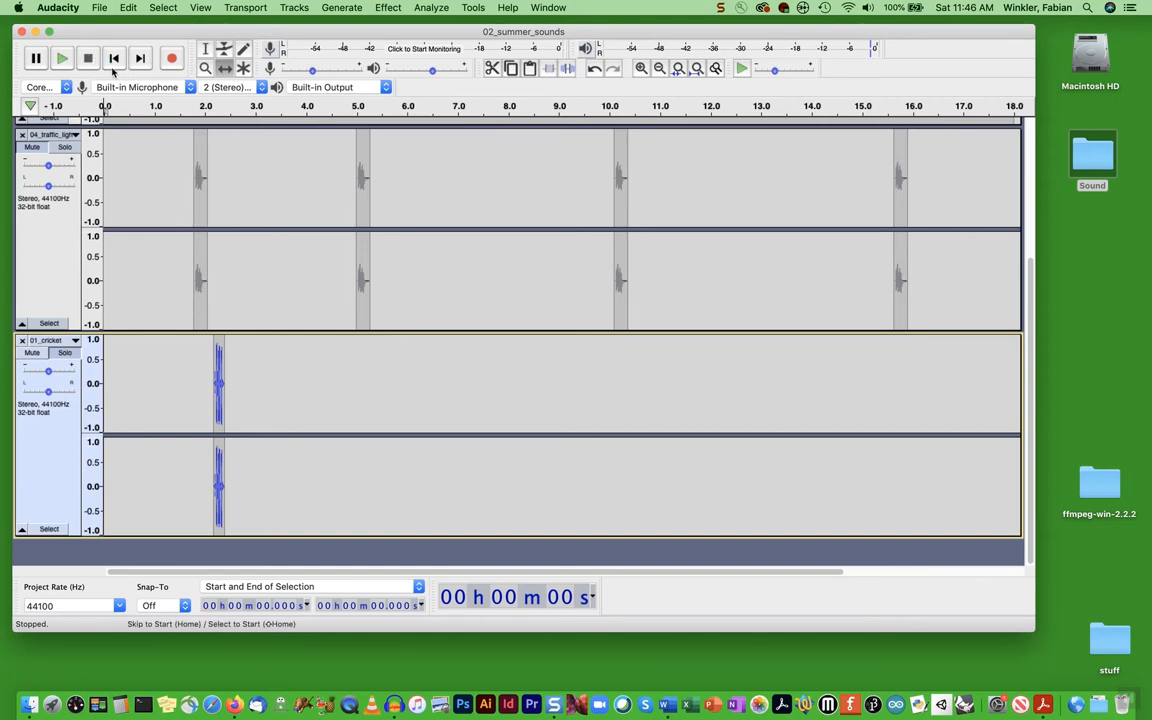
# - Copy the cricket chirp and paste it on the same track at about 5.4 s, 10.9 s and 16.5 s
pyautogui.click(207, 50)
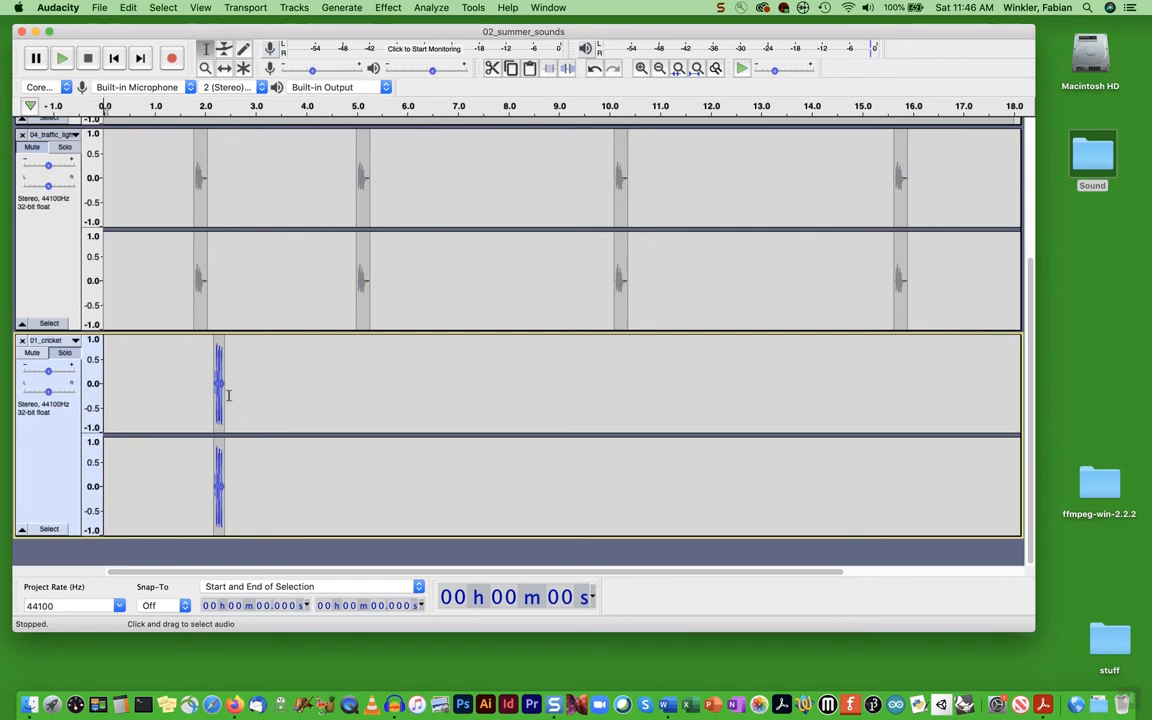
pyautogui.doubleClick(214, 395)
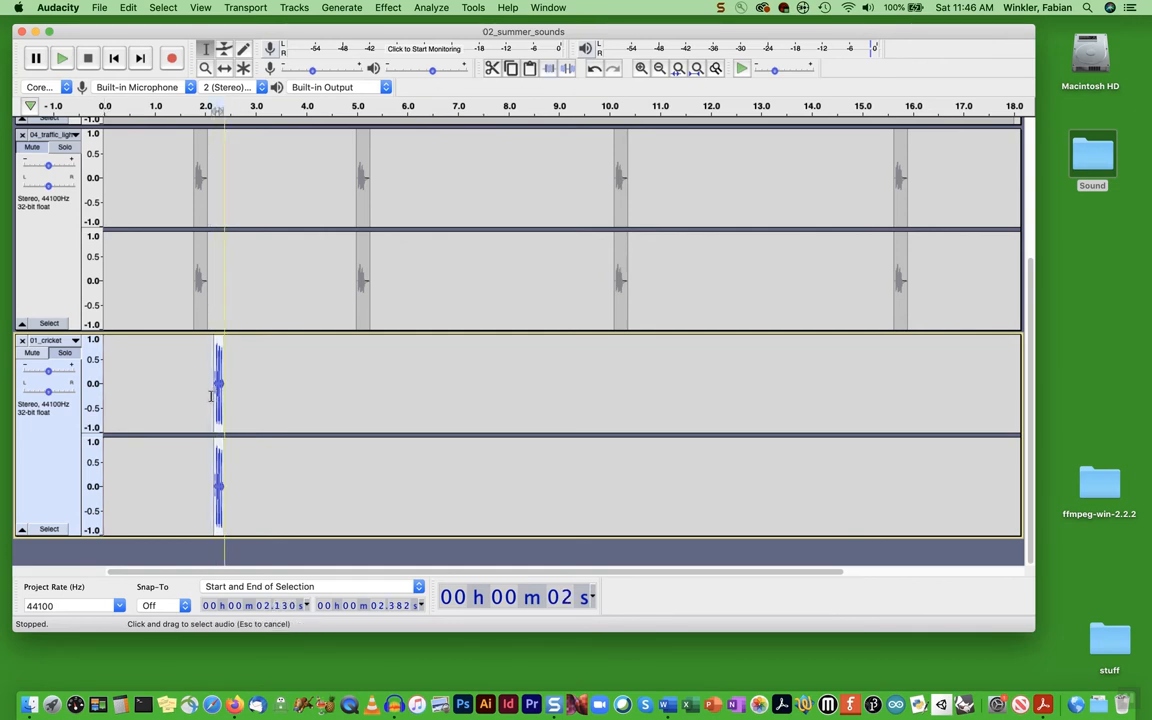
pyautogui.click(128, 7)
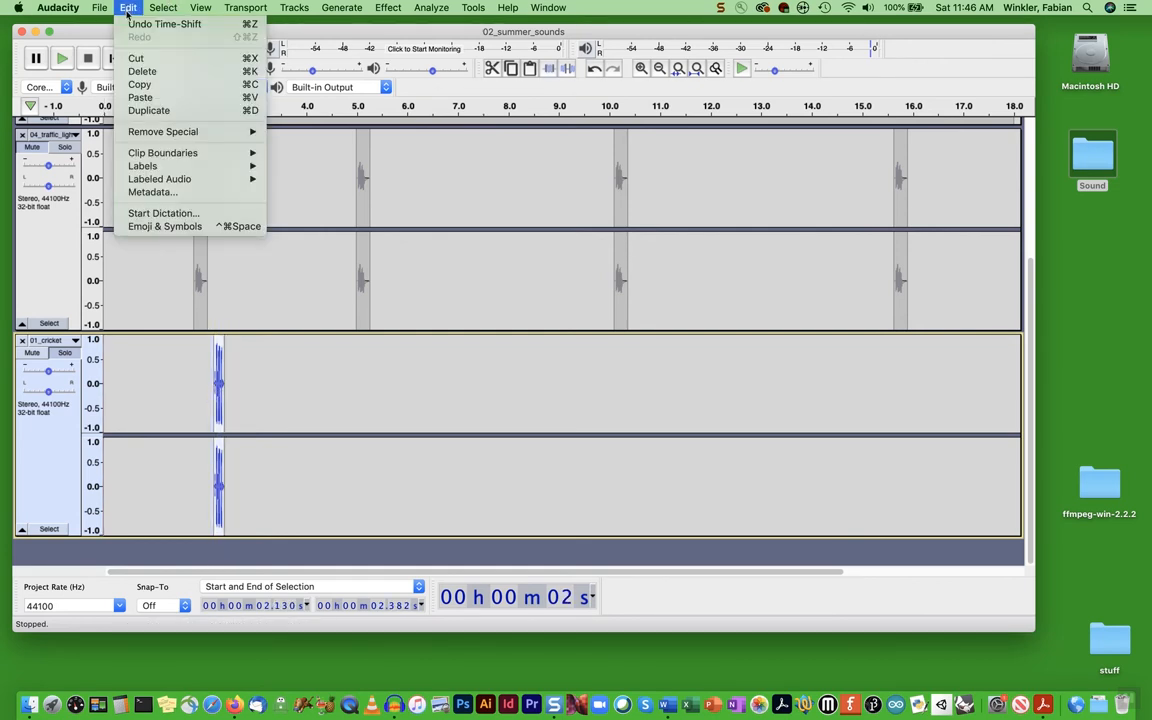
pyautogui.click(127, 80)
pyautogui.click(376, 362)
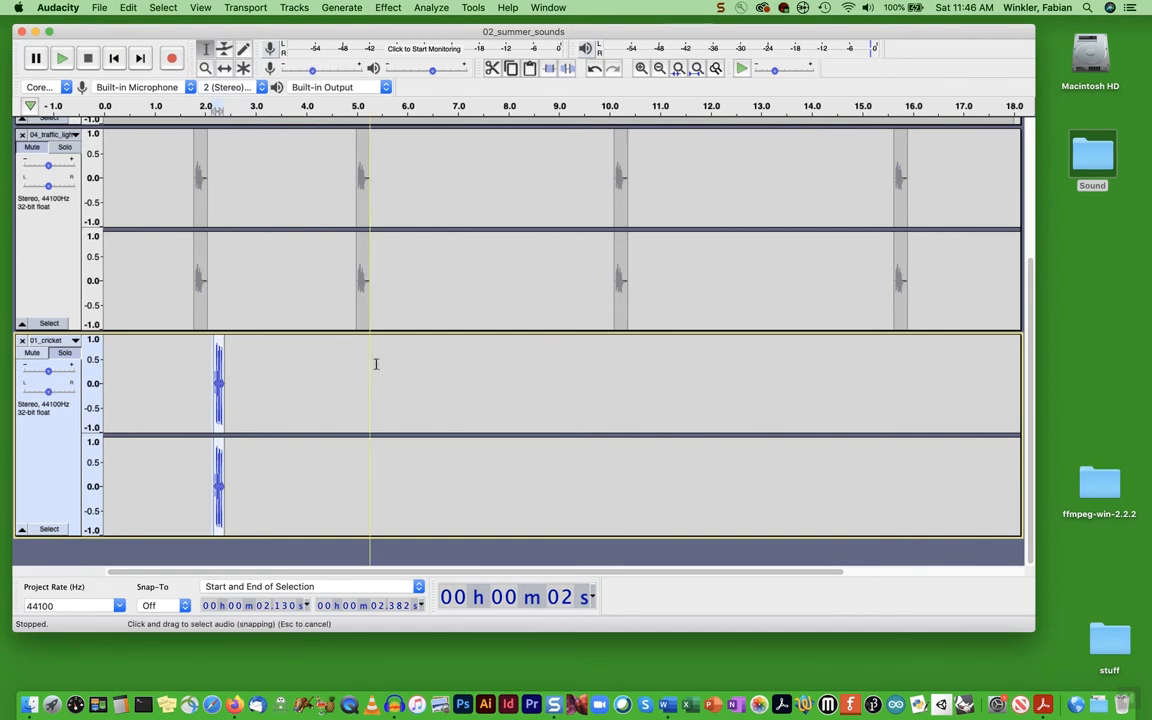
pyautogui.press('super+v')
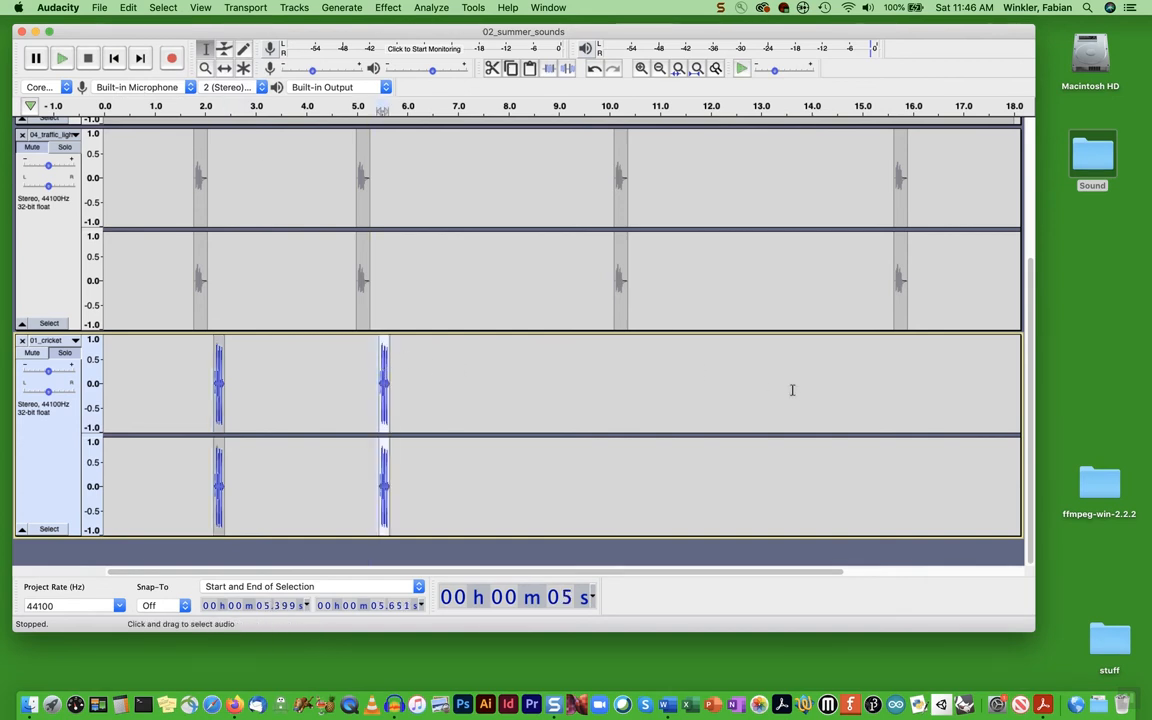
pyautogui.click(940, 370)
pyautogui.press('cmd+v')
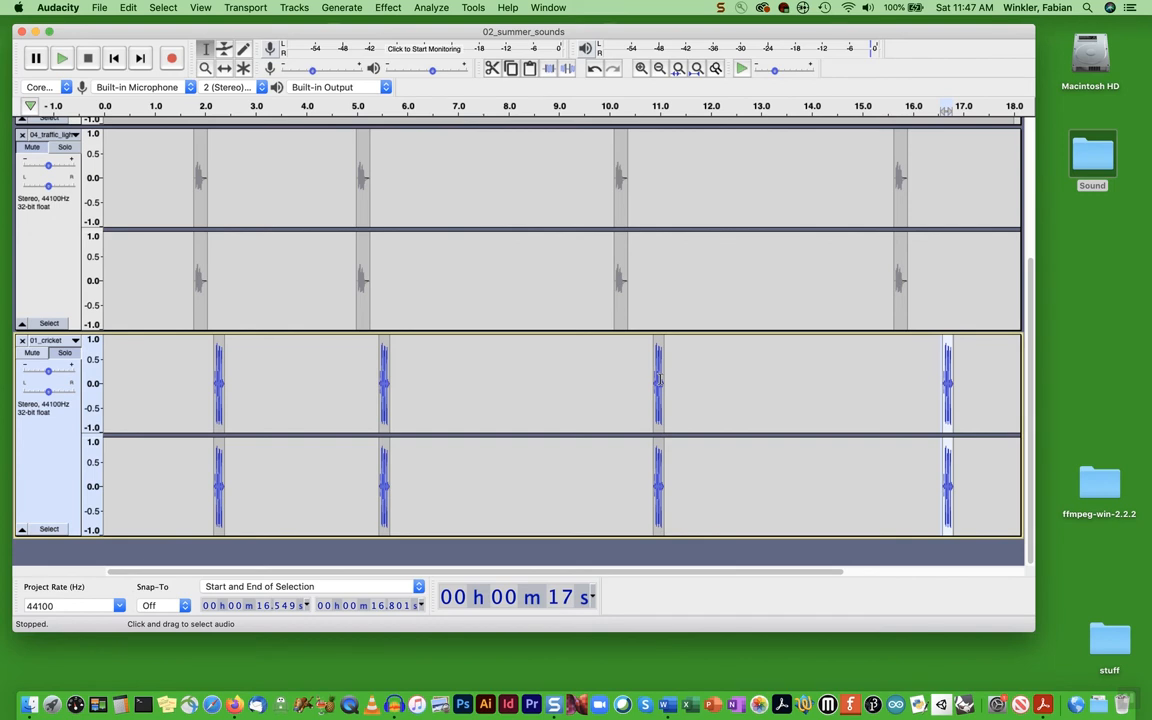
# - Shift the three pasted chirps to start at about 5.5 s, 11.3 s and 17.3 s, gradually widening the delay after each beep
pyautogui.click(224, 67)
pyautogui.moveTo(384, 397); pyautogui.dragTo(389, 396)
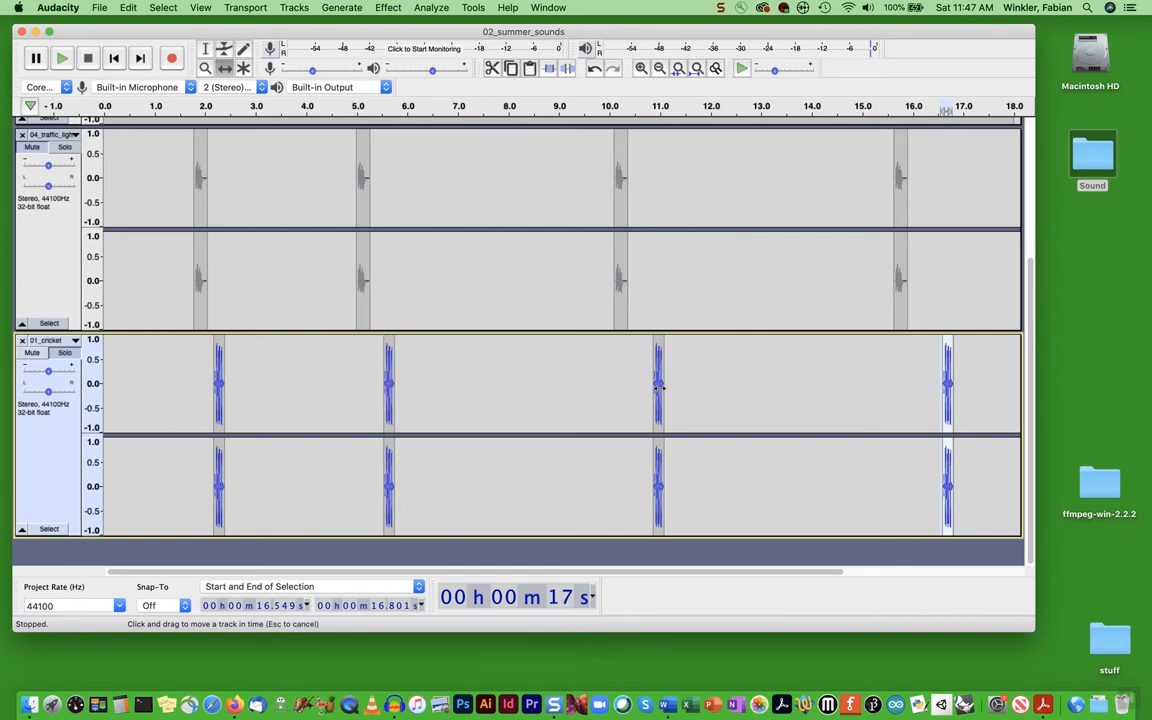
pyautogui.moveTo(659, 386); pyautogui.dragTo(680, 386)
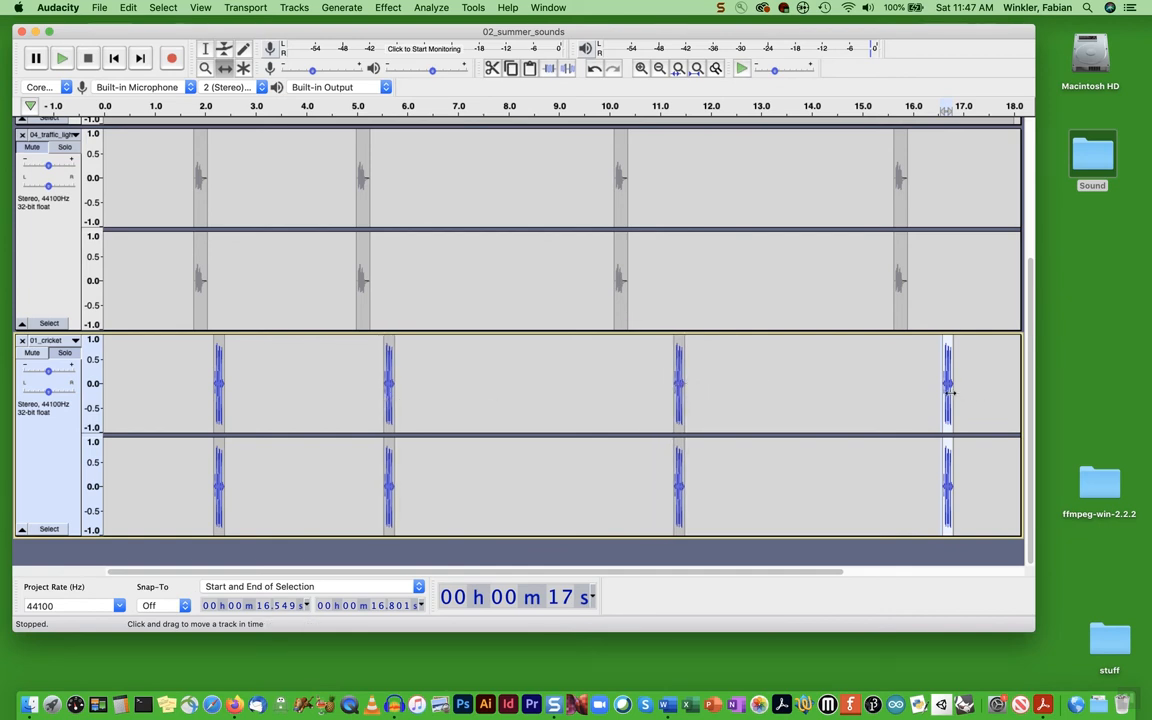
pyautogui.moveTo(948, 391); pyautogui.dragTo(988, 391)
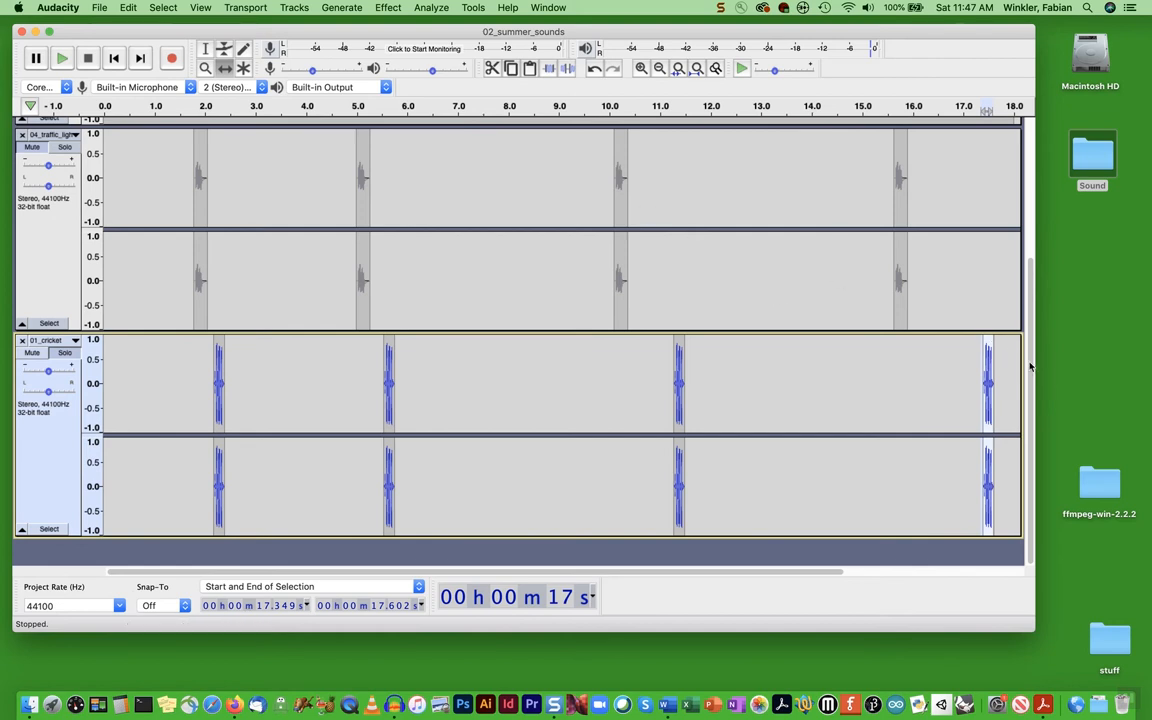
# - Clear the mute and solo states so all three tracks are audible, and play the mix from the start
pyautogui.moveTo(1033, 366); pyautogui.dragTo(1032, 188)
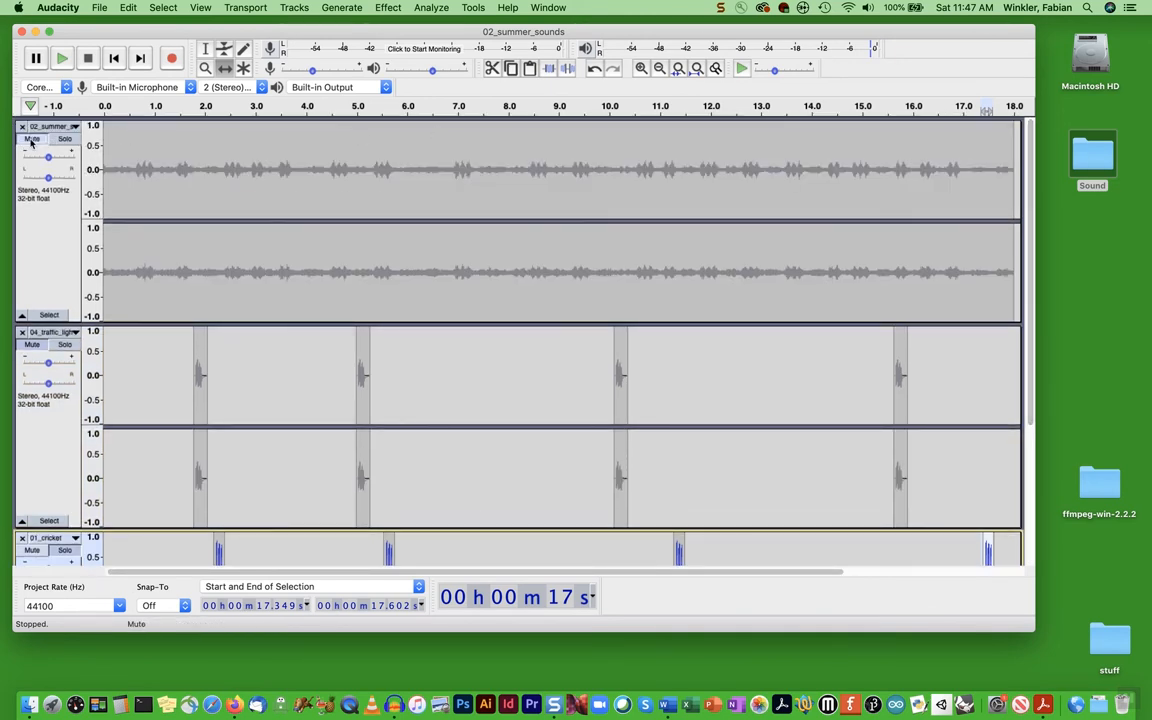
pyautogui.click(51, 282)
pyautogui.click(32, 345)
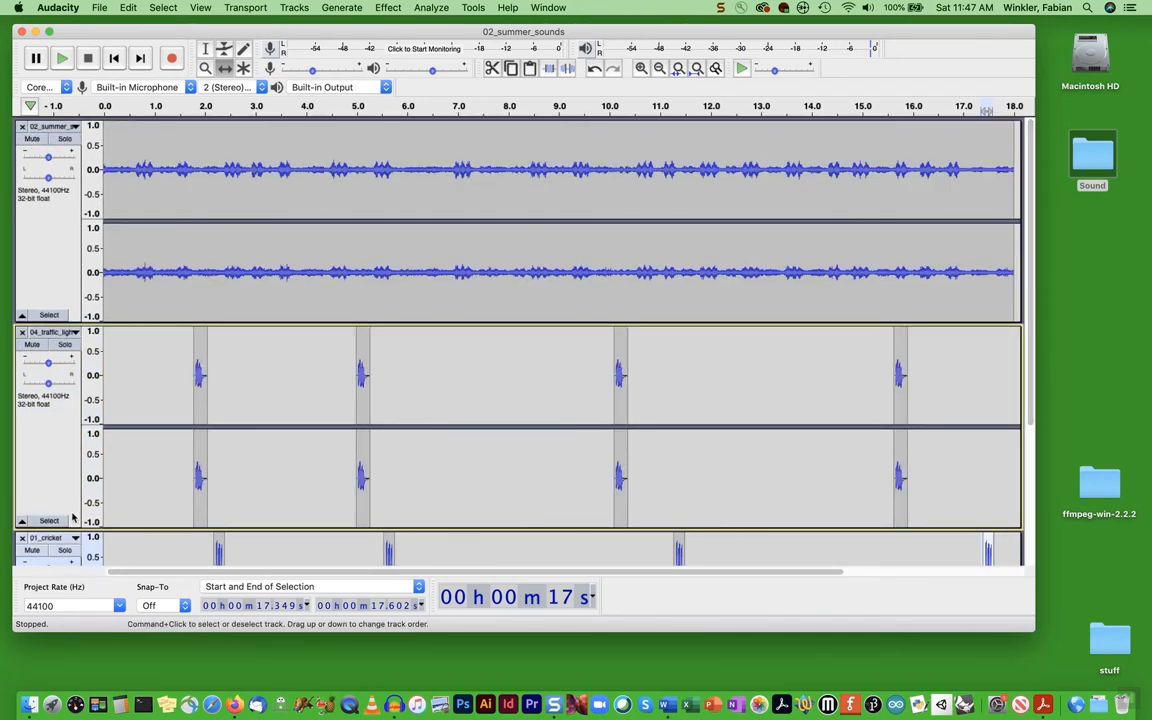
pyautogui.click(114, 58)
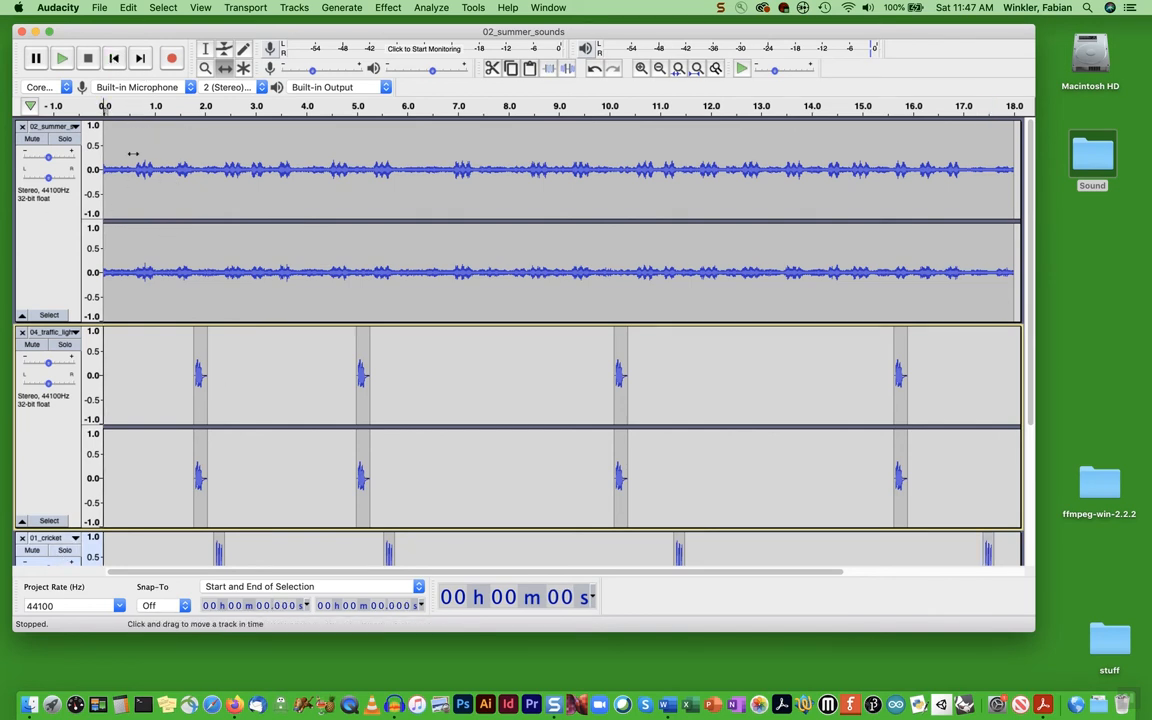
pyautogui.click(62, 59)
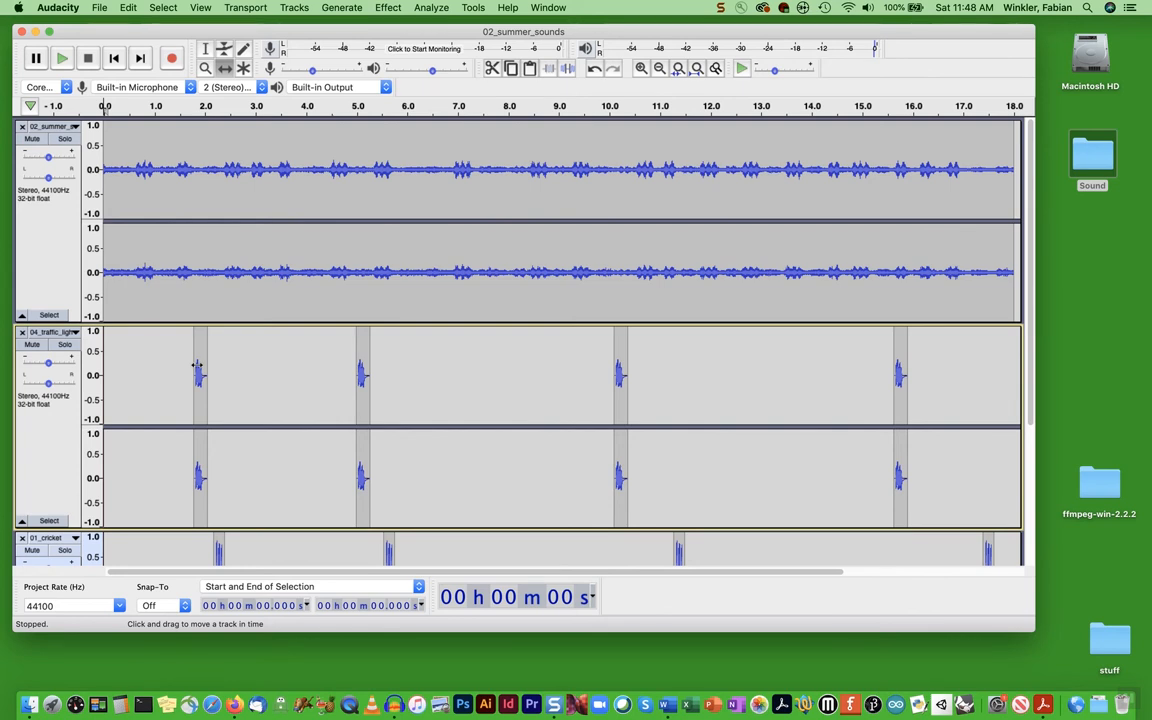
# - Split the stereo traffic light track to mono and remove the lower of the two resulting tracks
pyautogui.scroll(-5, 239, 437)
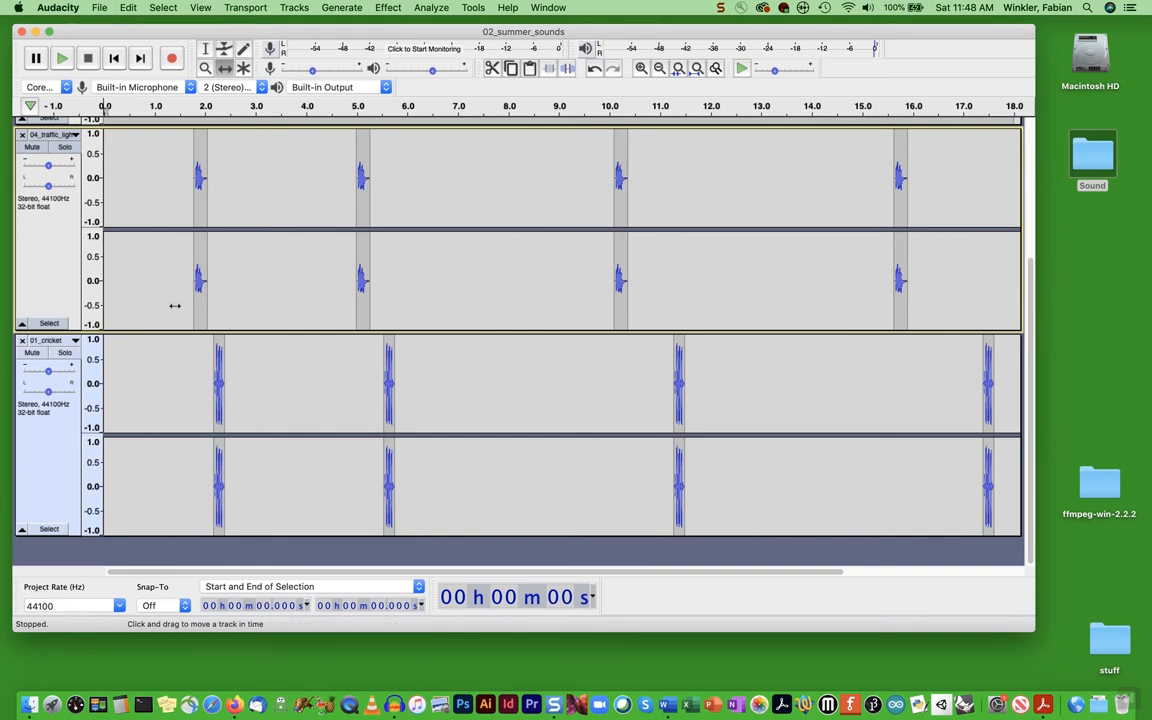
pyautogui.scroll(3, 152, 204)
pyautogui.scroll(-3, 152, 204)
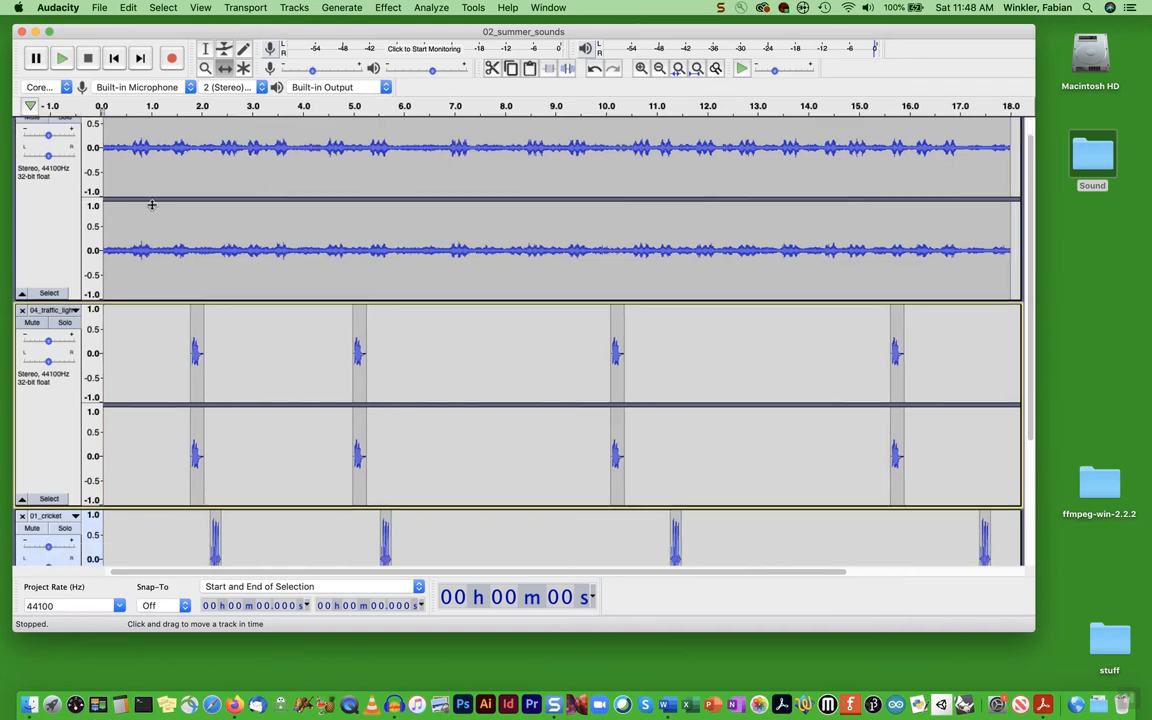
pyautogui.scroll(3, 152, 204)
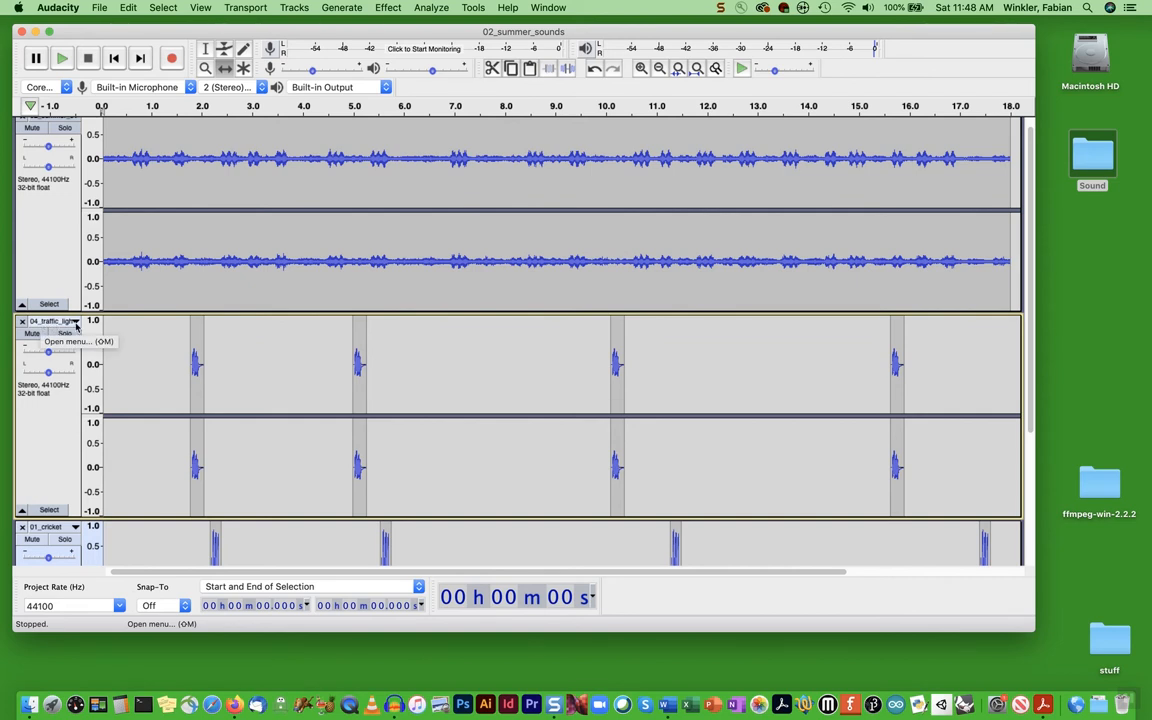
pyautogui.click(71, 323)
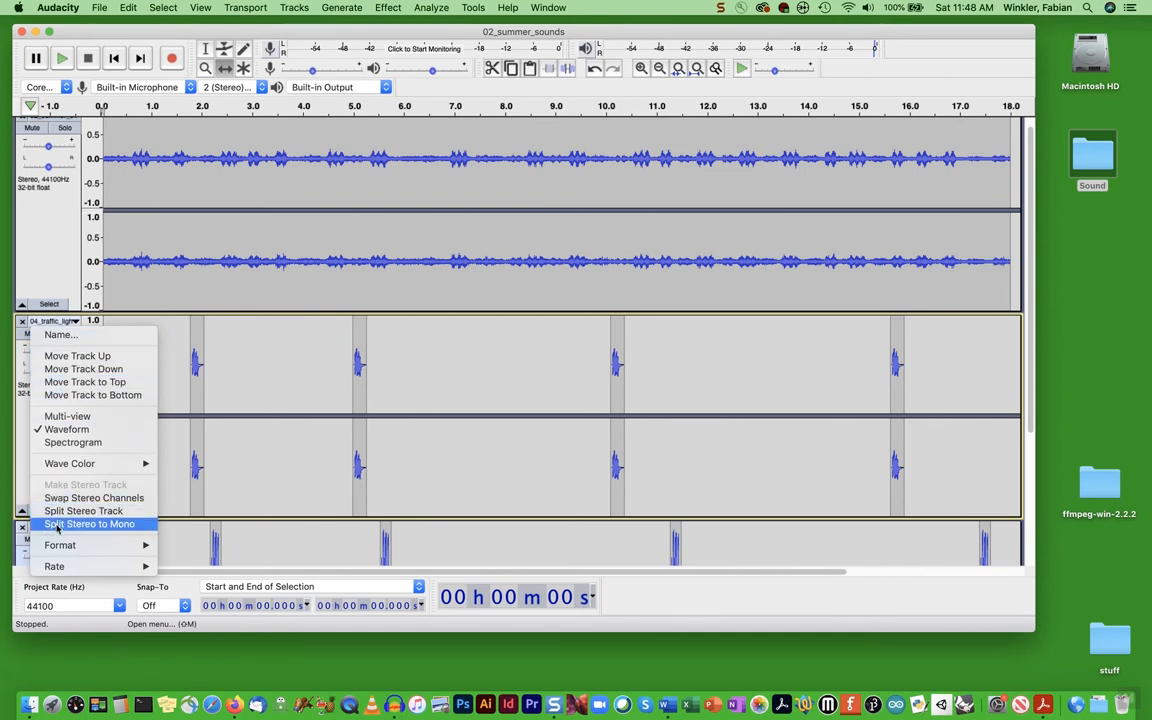
pyautogui.click(97, 524)
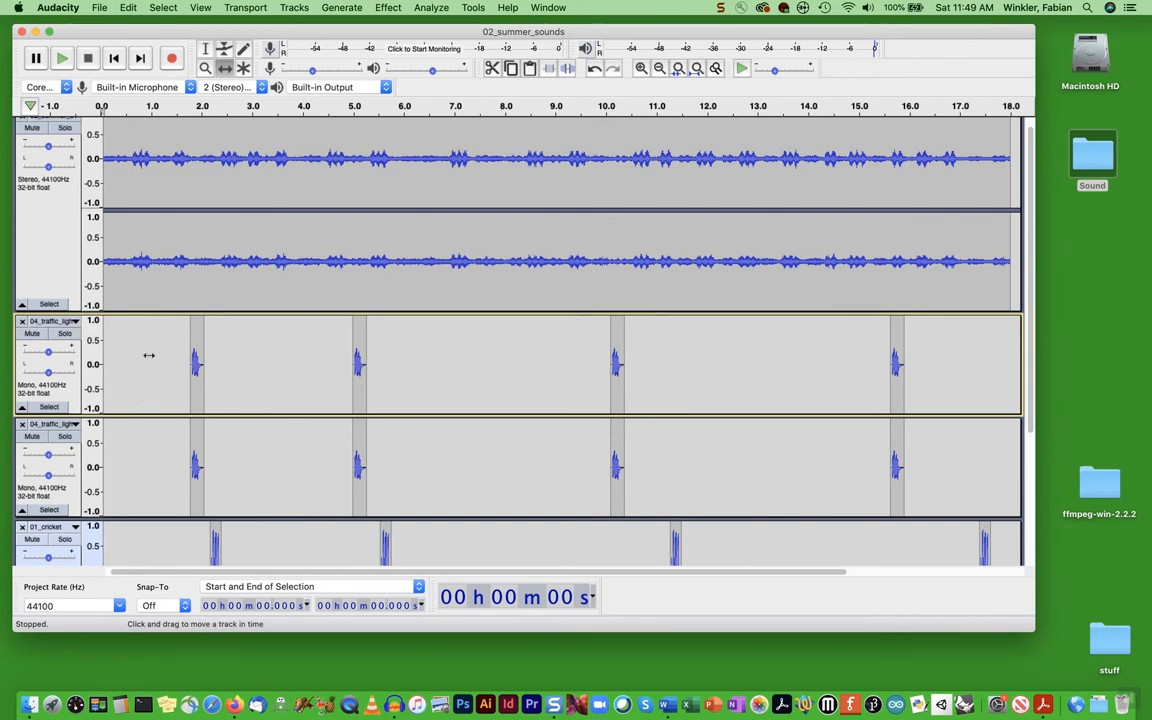
pyautogui.click(22, 425)
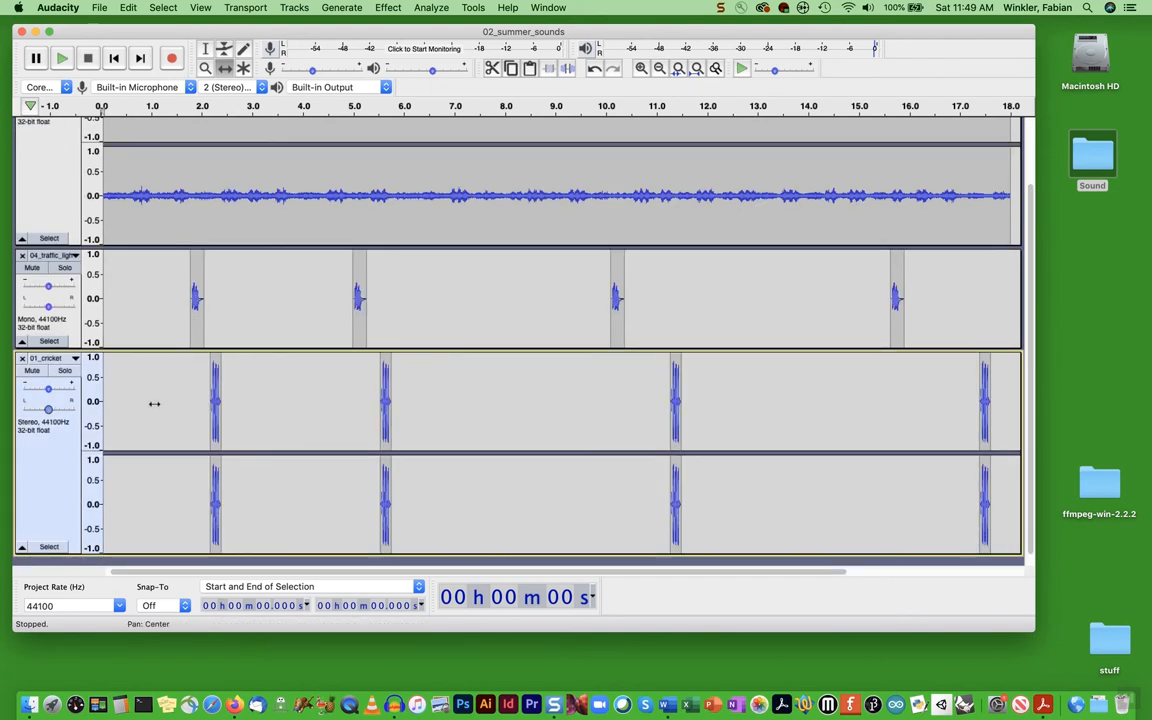
# - Split the stereo cricket track to mono and remove its lower duplicate track
pyautogui.click(46, 357)
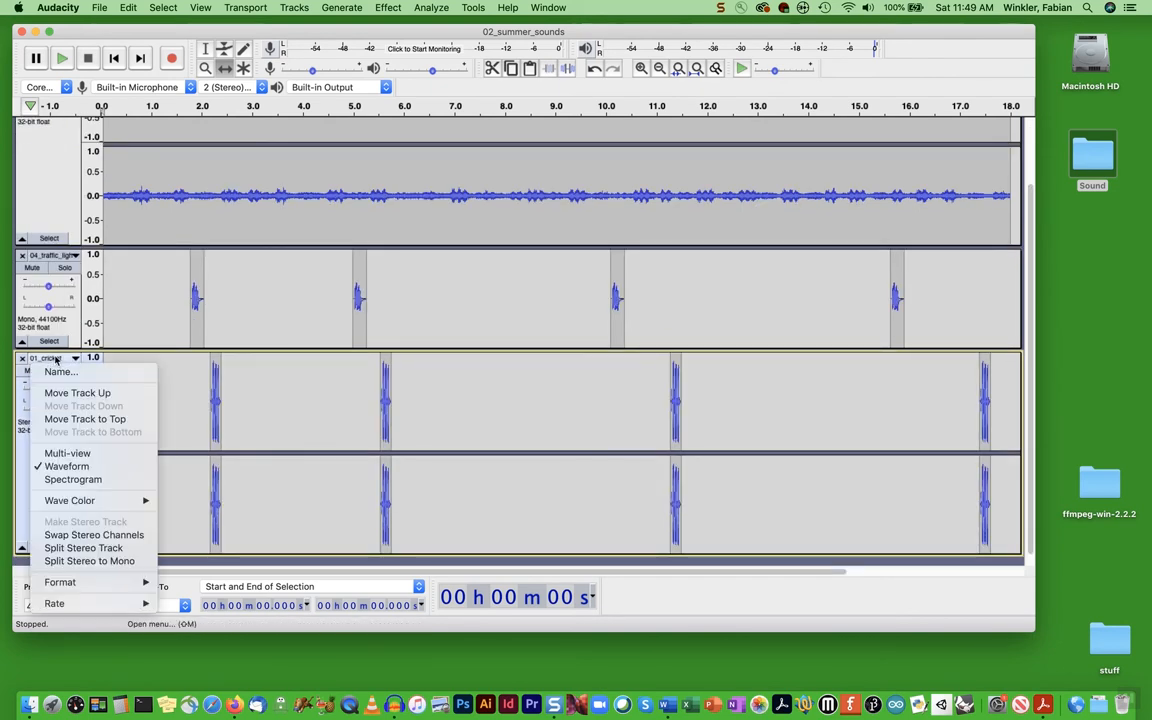
pyautogui.click(60, 562)
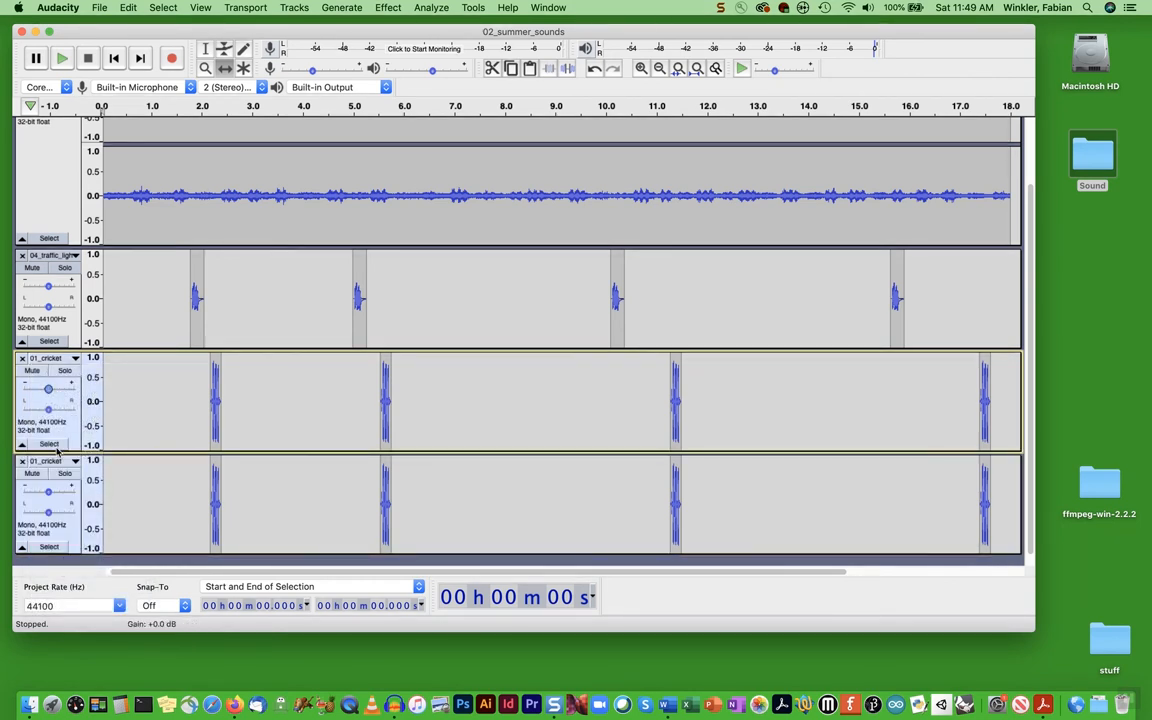
pyautogui.click(22, 462)
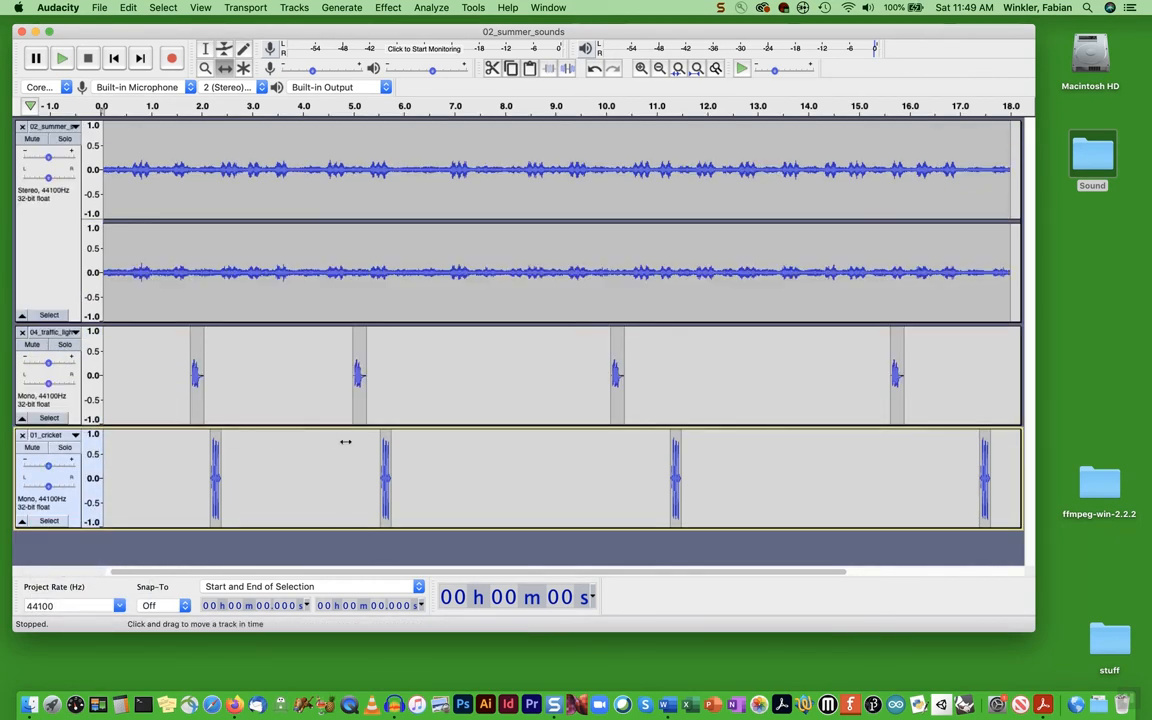
# - Pan the mono traffic light track fully to the left channel
pyautogui.click(73, 332)
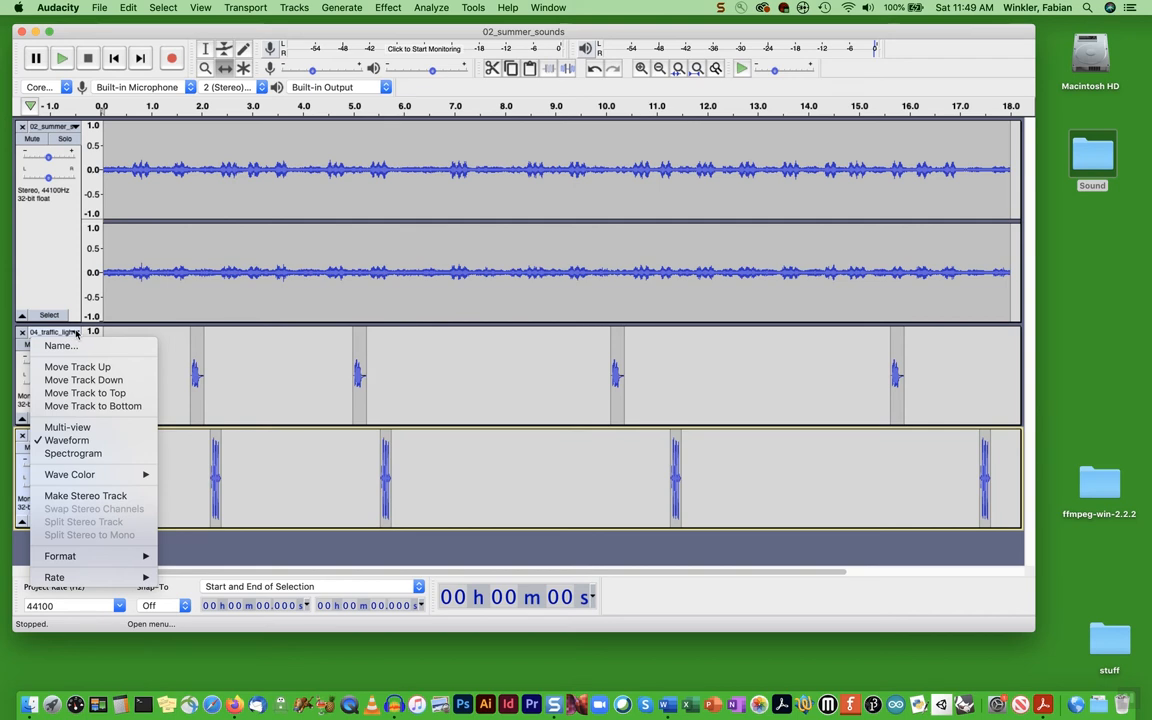
pyautogui.click(76, 334)
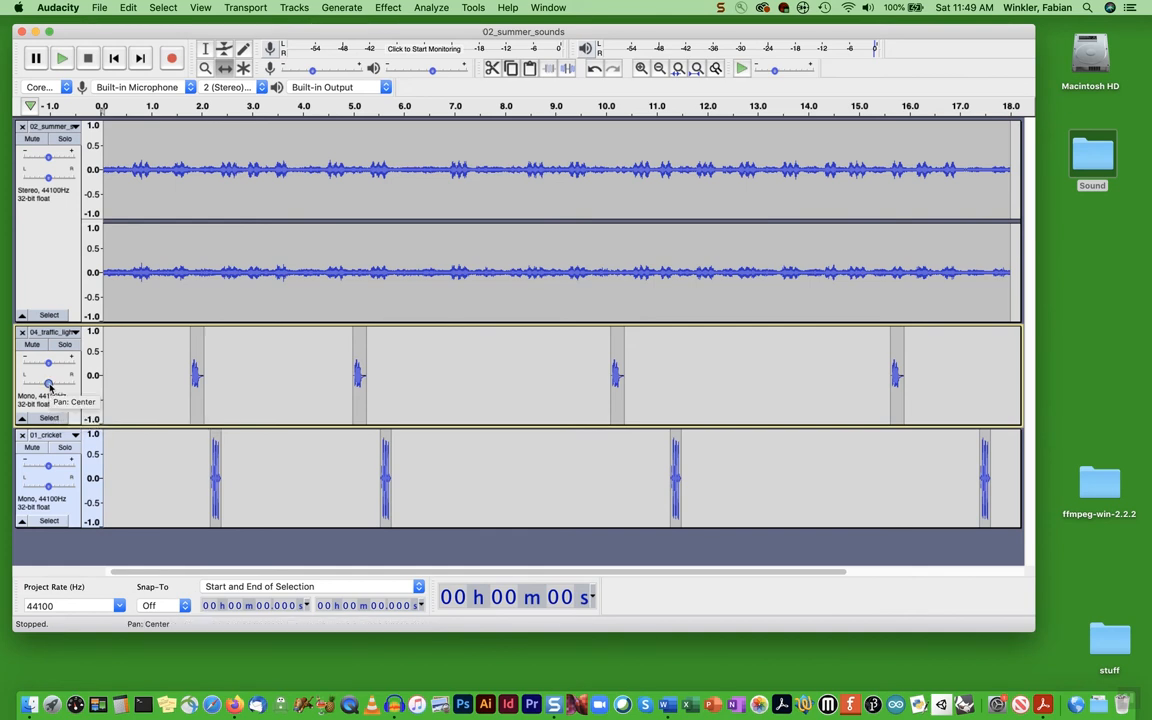
pyautogui.moveTo(49, 386); pyautogui.dragTo(23, 386)
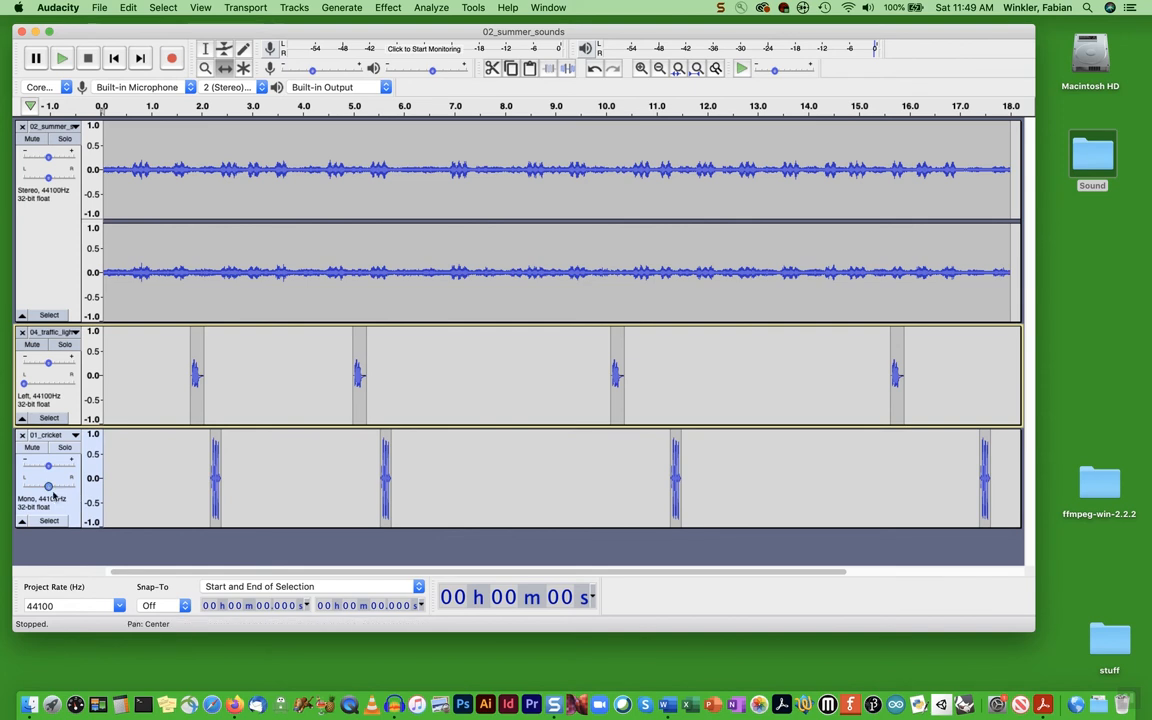
# - Pan the mono cricket track fully to the right channel and play the mix from about 0.75 s to check it
pyautogui.moveTo(47, 487); pyautogui.dragTo(75, 488)
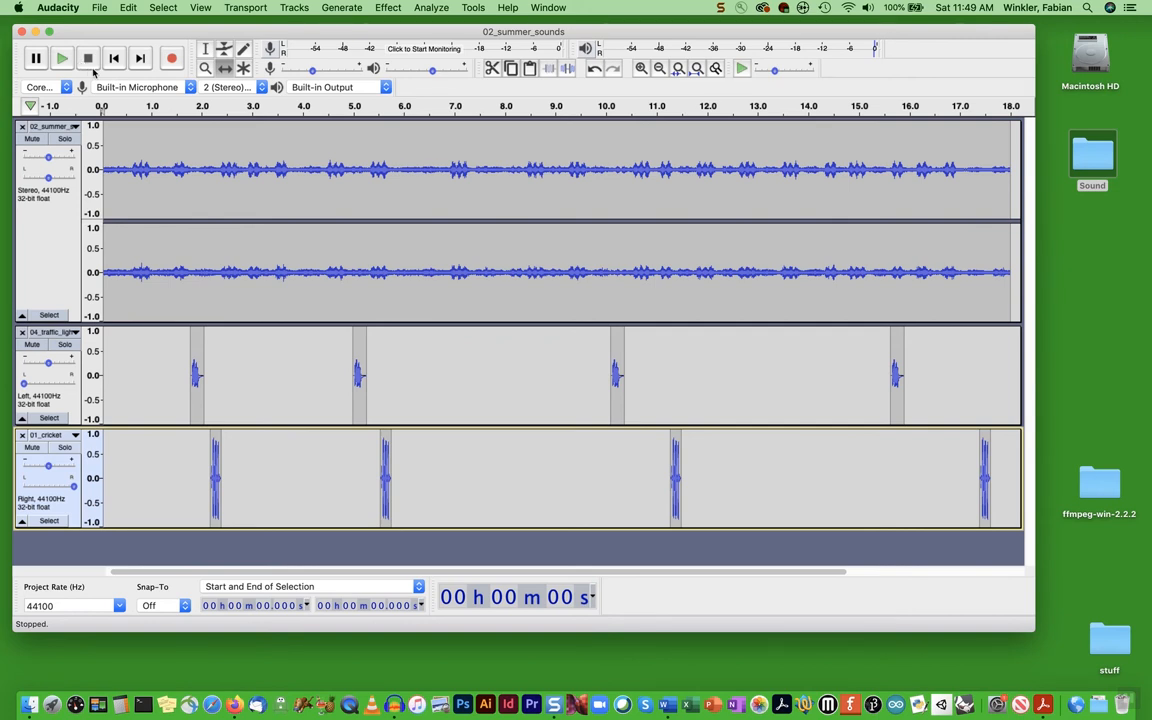
pyautogui.click(205, 48)
pyautogui.click(139, 264)
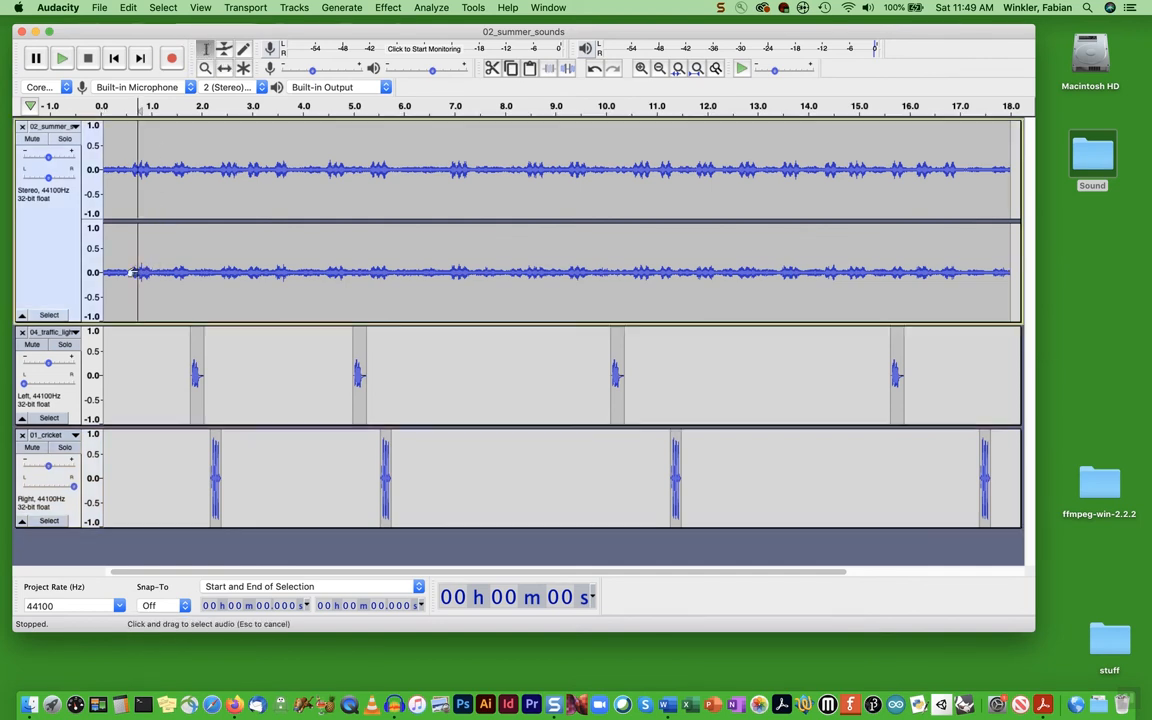
pyautogui.click(63, 59)
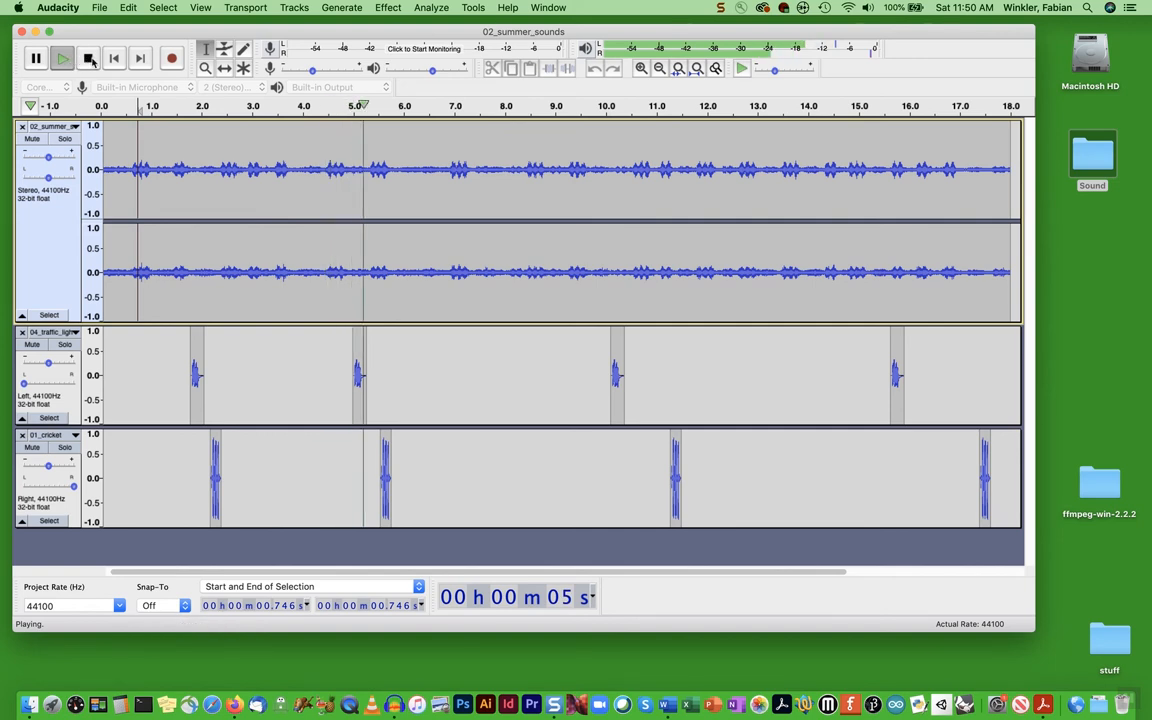
pyautogui.click(88, 59)
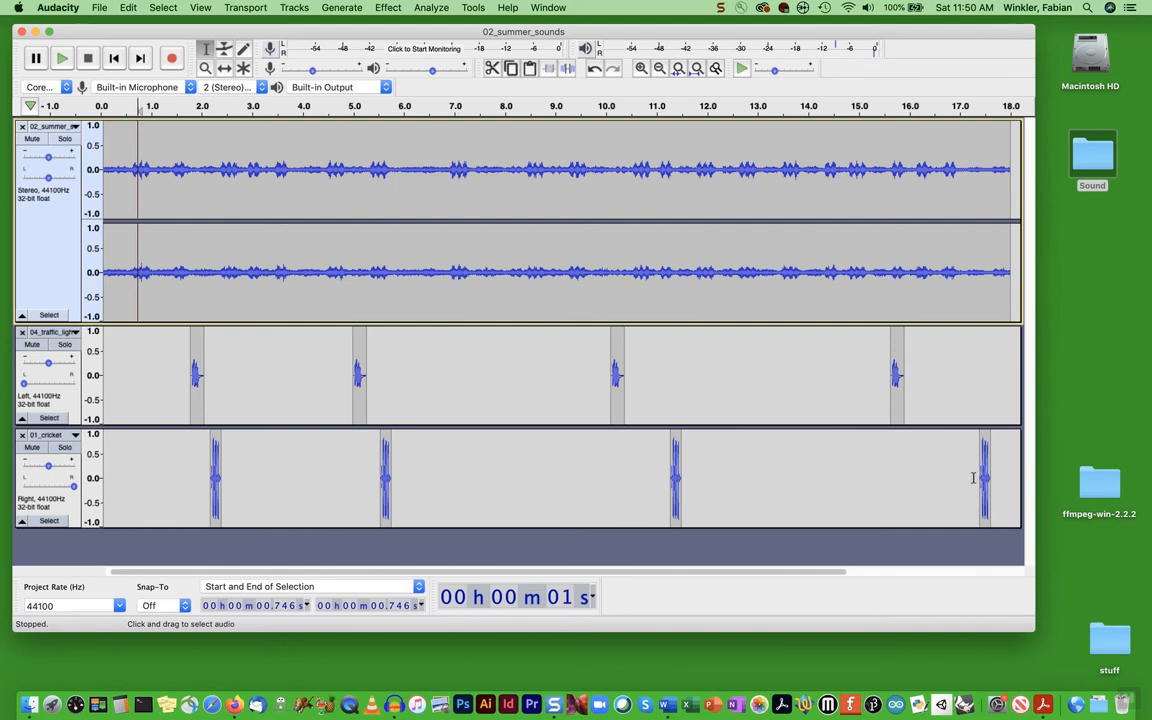
# - Slightly lower the amplitude envelope of the second cricket chirp, at about 5.6 s, with the Envelope tool
pyautogui.click(243, 470)
pyautogui.moveTo(221, 451); pyautogui.dragTo(214, 451)
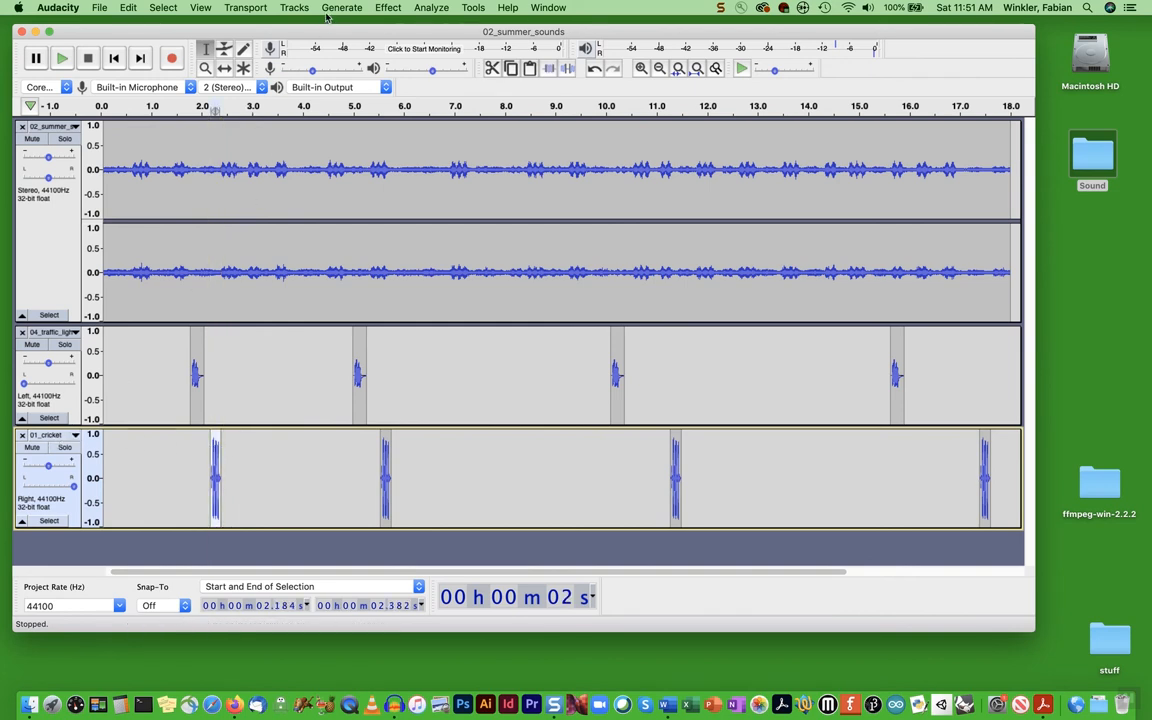
pyautogui.click(225, 52)
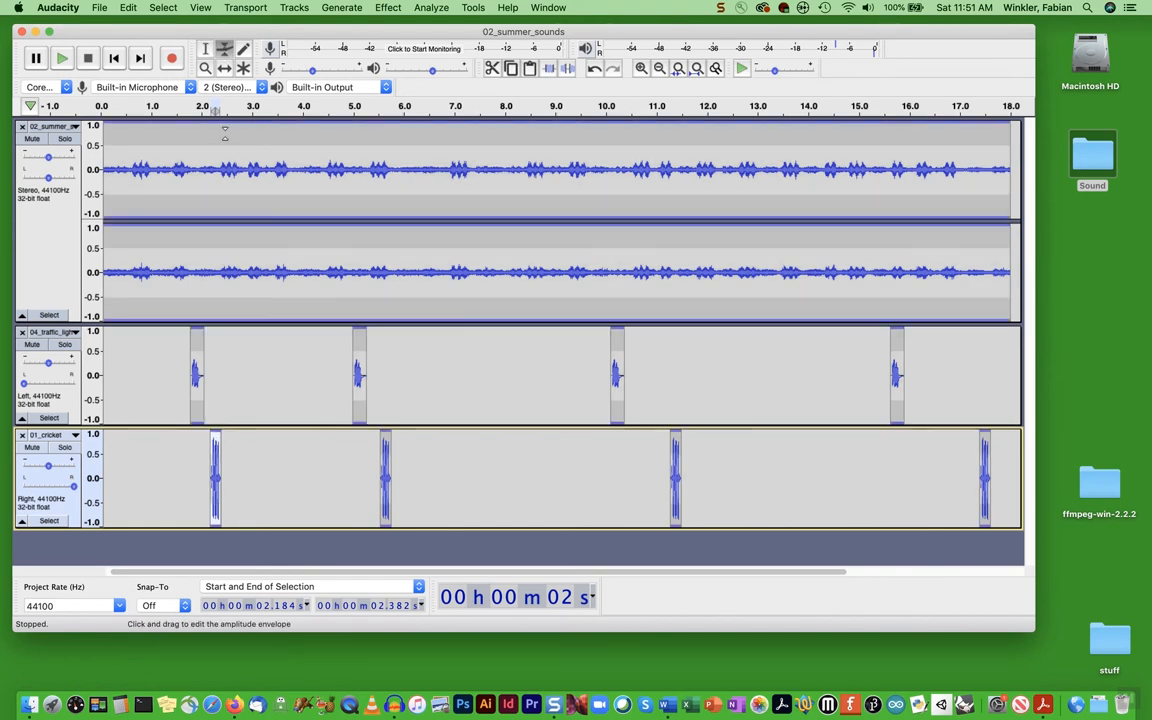
pyautogui.click(205, 67)
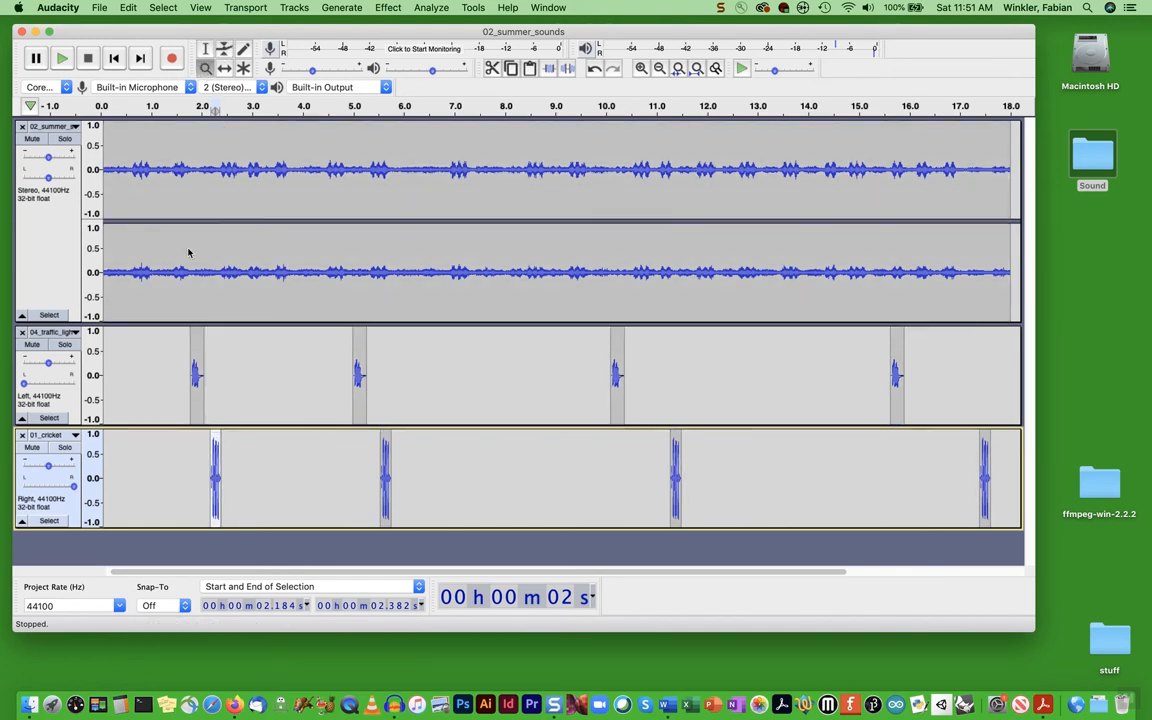
pyautogui.click(213, 472)
pyautogui.click(213, 472)
pyautogui.click(213, 472)
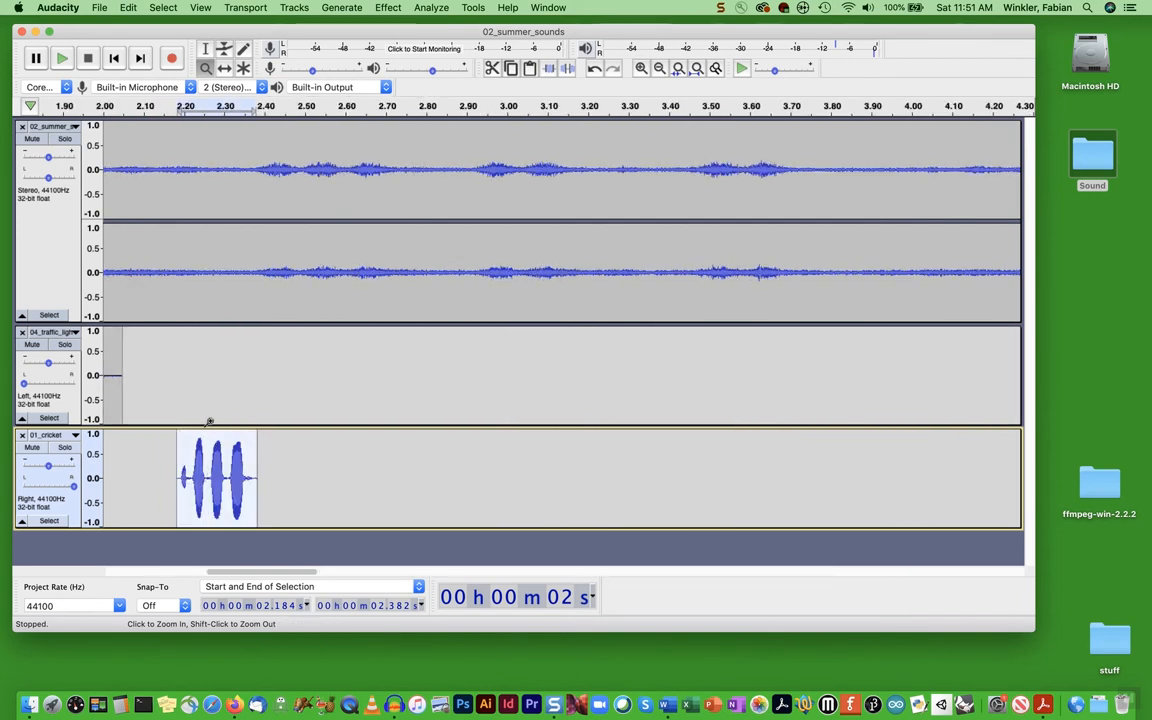
pyautogui.click(224, 48)
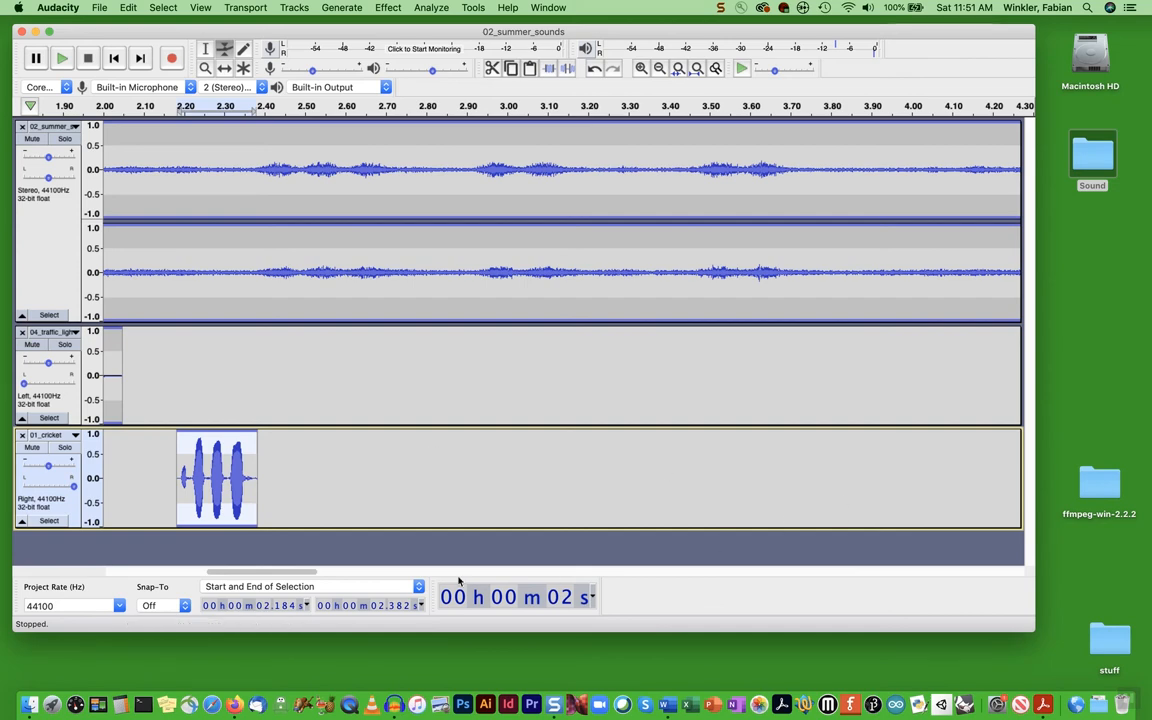
pyautogui.moveTo(323, 576); pyautogui.dragTo(446, 572)
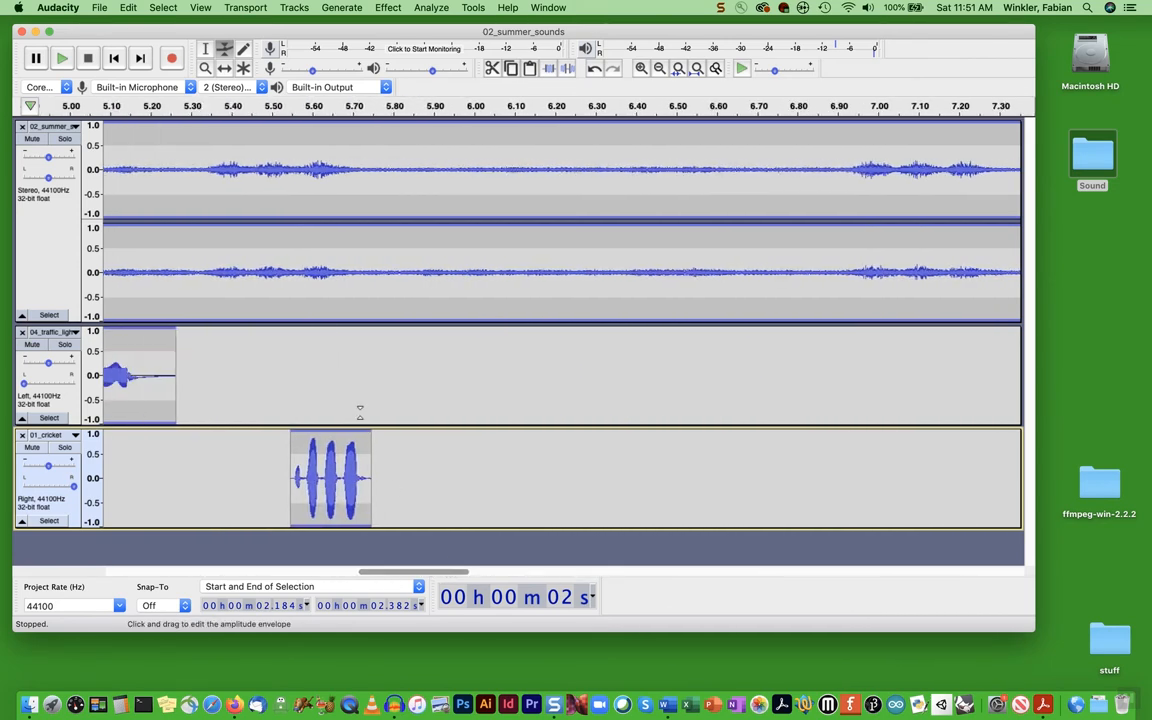
pyautogui.moveTo(333, 431); pyautogui.dragTo(333, 438)
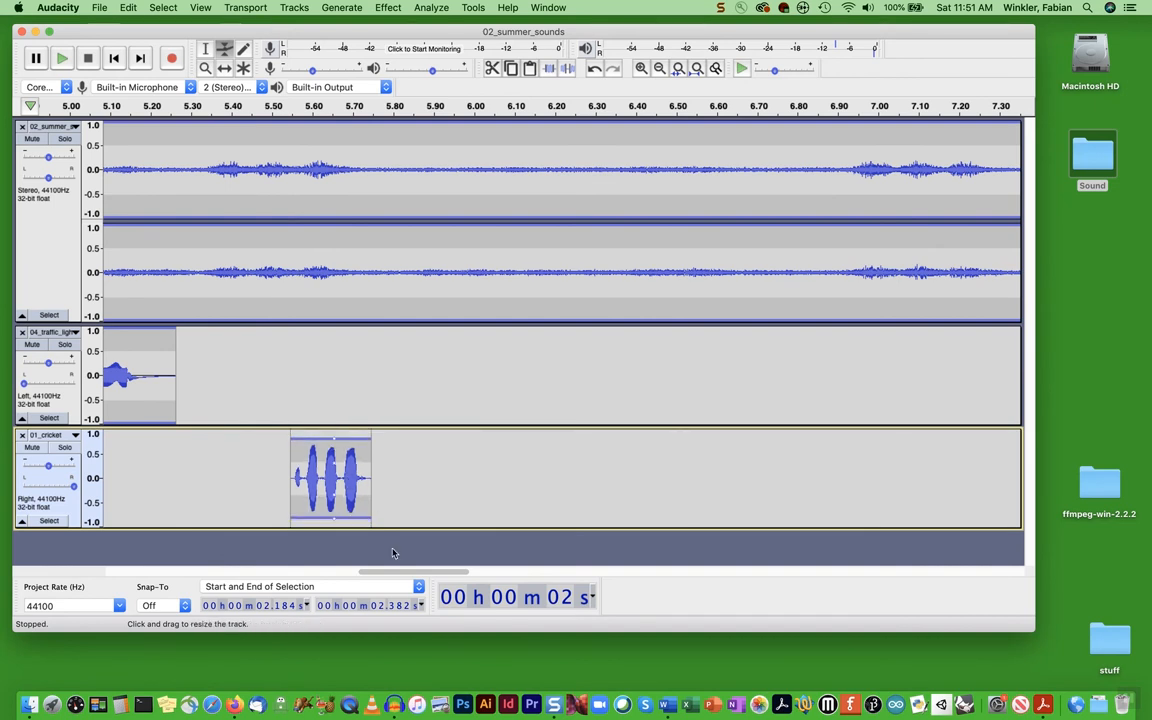
# - Lower the envelope of the third cricket chirp to about half amplitude and reduce the fourth chirp to a very quiet level
pyautogui.moveTo(402, 573); pyautogui.dragTo(667, 571)
pyautogui.moveTo(761, 431); pyautogui.dragTo(761, 453)
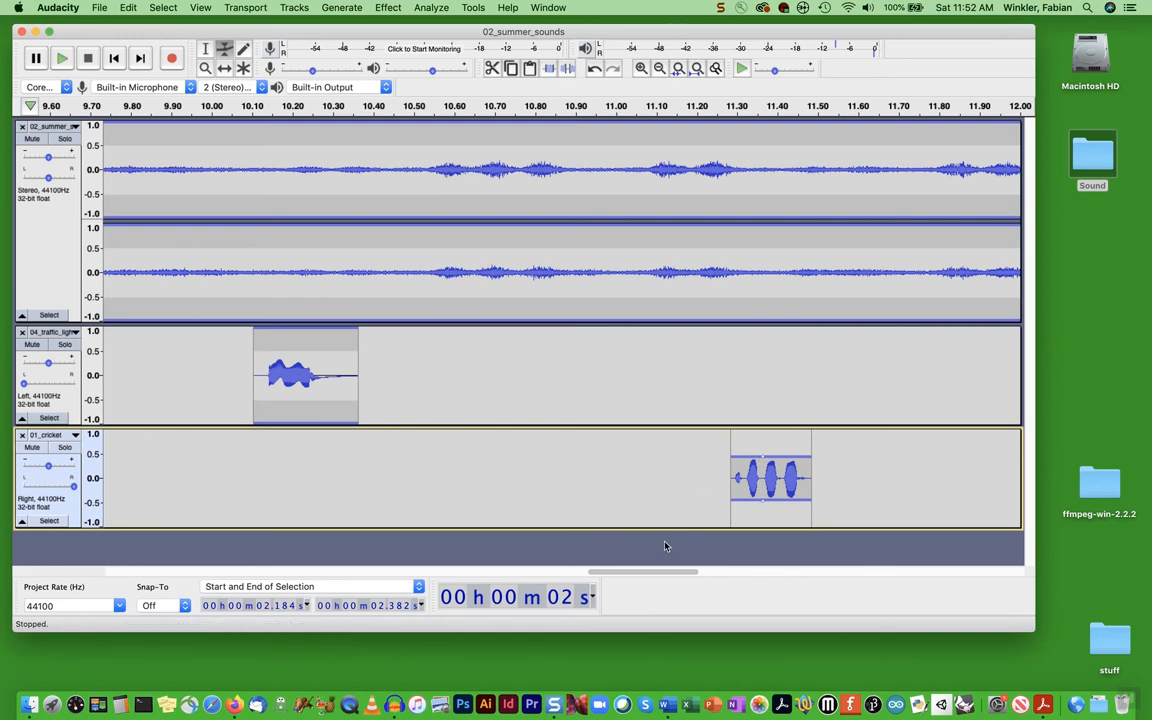
pyautogui.click(720, 571)
pyautogui.moveTo(768, 574); pyautogui.dragTo(953, 566)
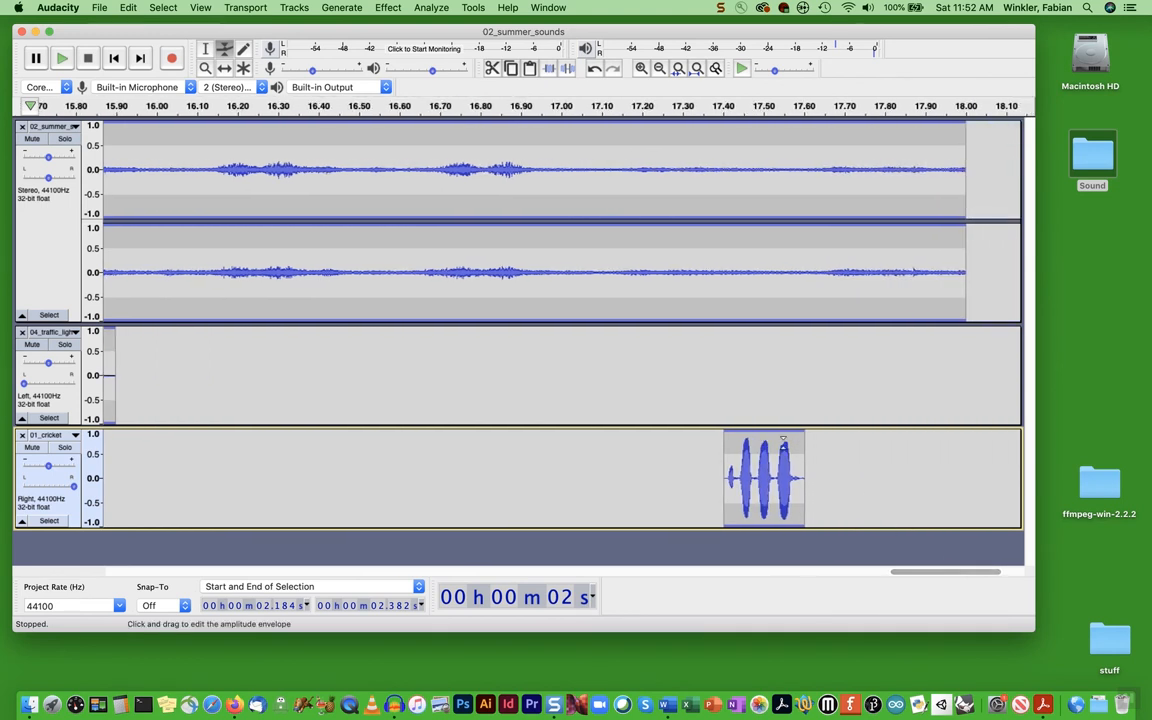
pyautogui.moveTo(761, 438); pyautogui.dragTo(761, 473)
# - Show the whole composition and play the mix from the start to check the gradually fading cricket chirps
pyautogui.moveTo(931, 573); pyautogui.dragTo(305, 587)
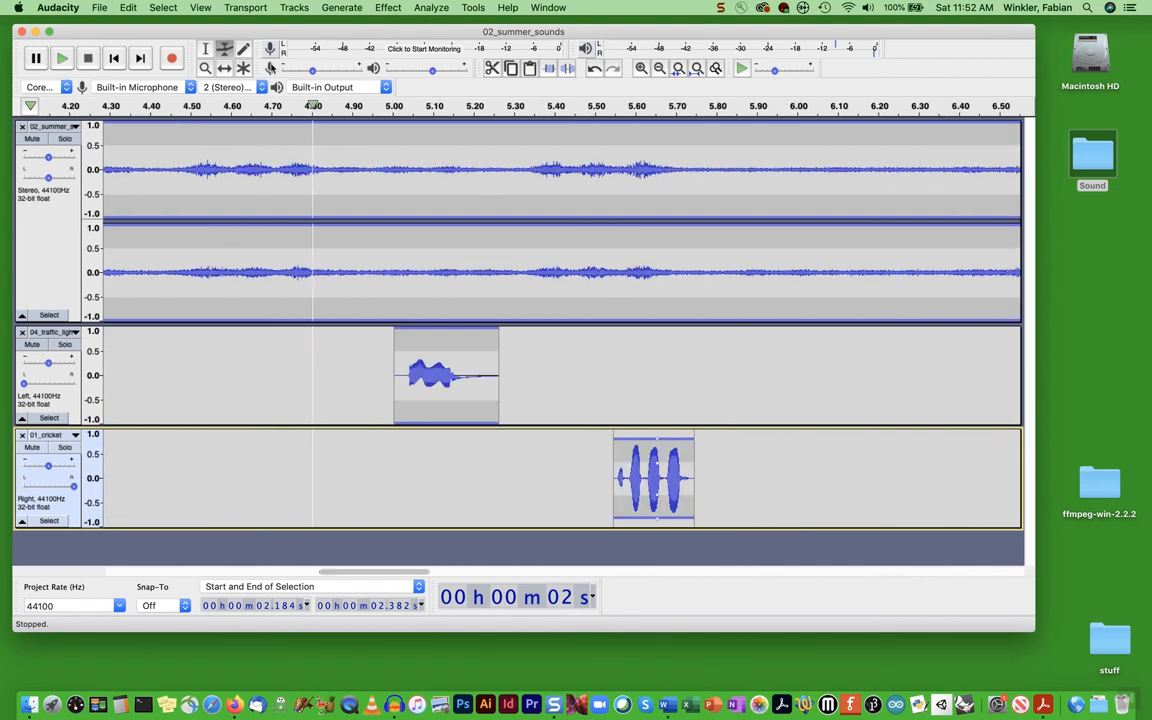
pyautogui.click(208, 49)
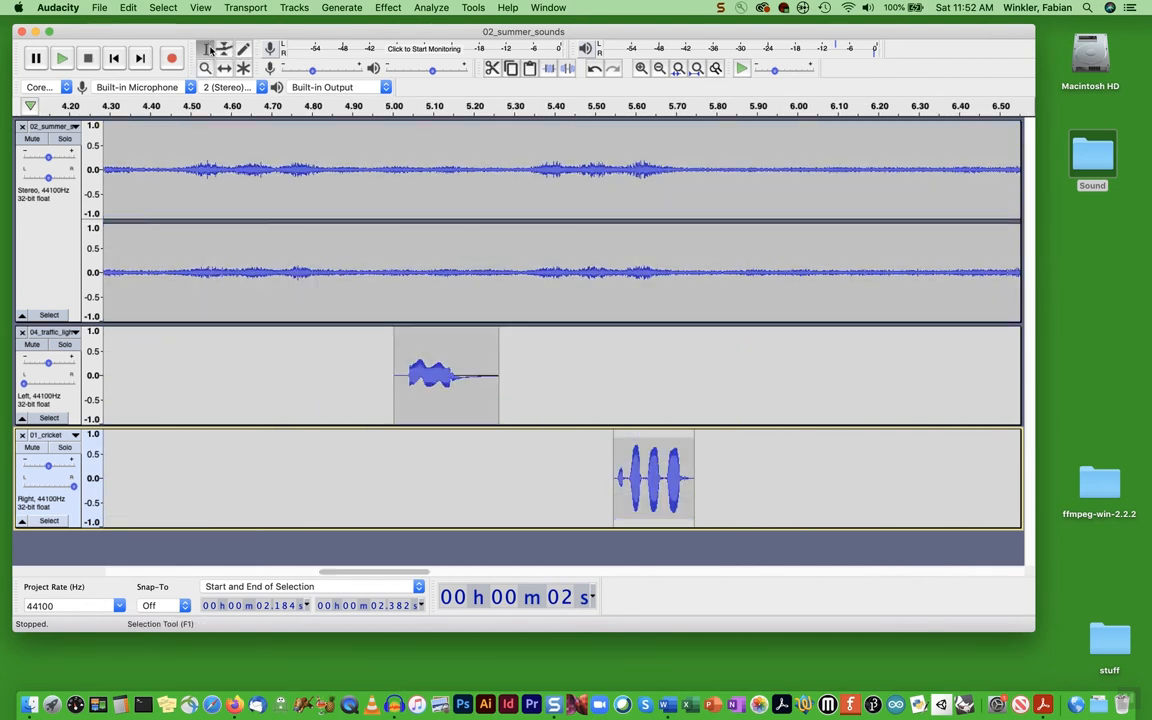
pyautogui.click(204, 68)
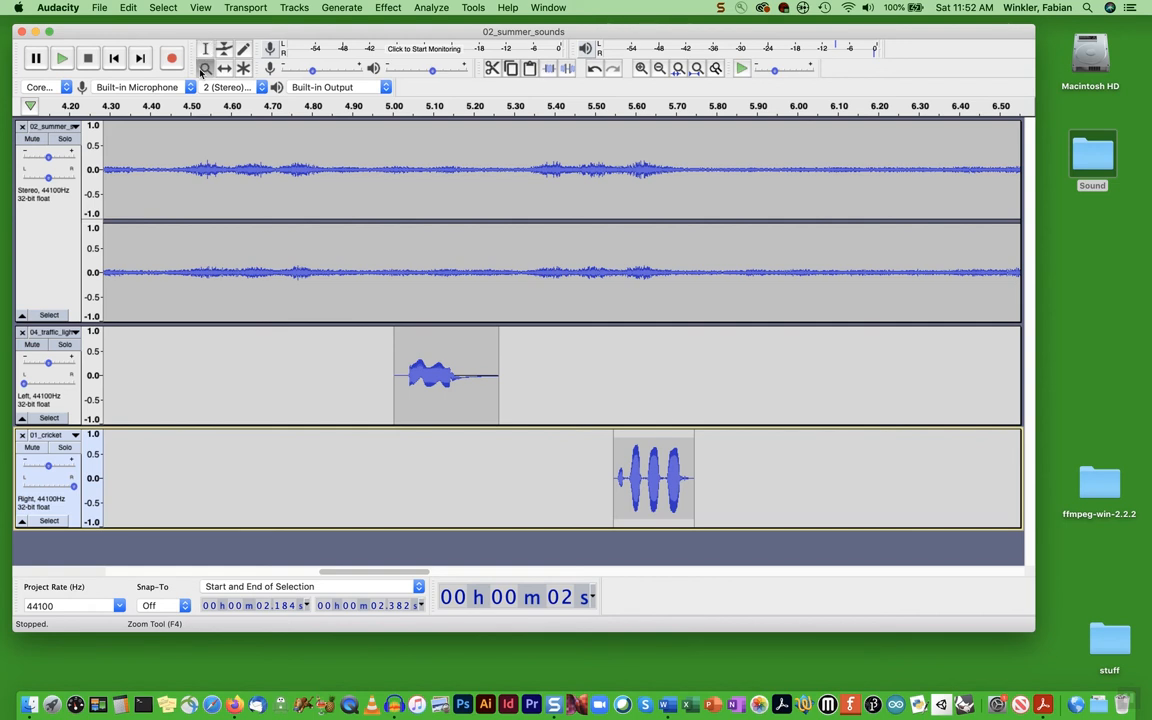
pyautogui.keyDown('shift'); pyautogui.click(432, 215); pyautogui.keyUp('shift')
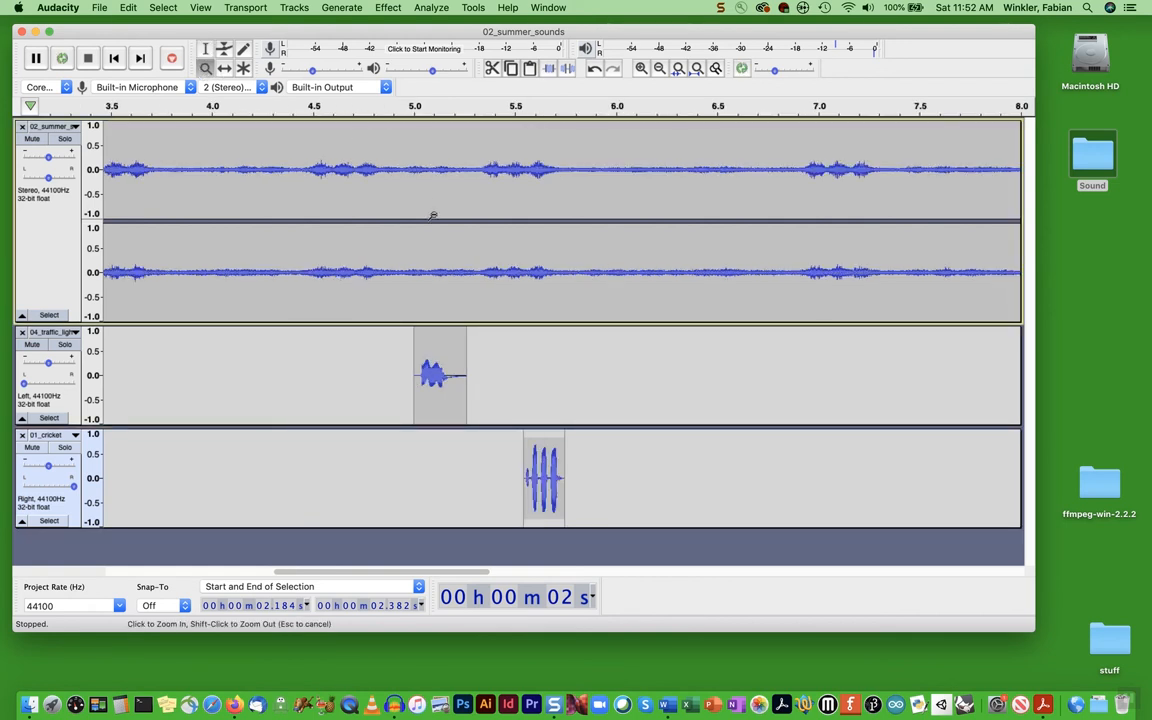
pyautogui.keyDown('shift'); pyautogui.click(433, 215); pyautogui.keyUp('shift')
pyautogui.keyDown('shift'); pyautogui.click(432, 215); pyautogui.keyUp('shift')
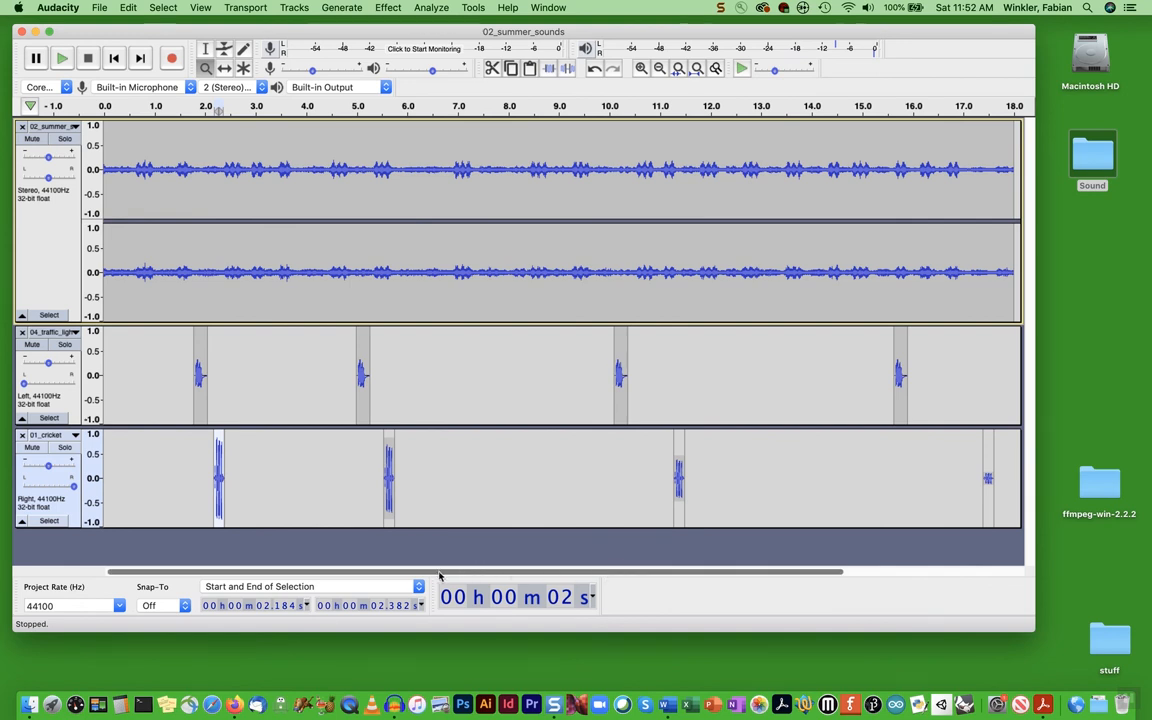
pyautogui.click(114, 59)
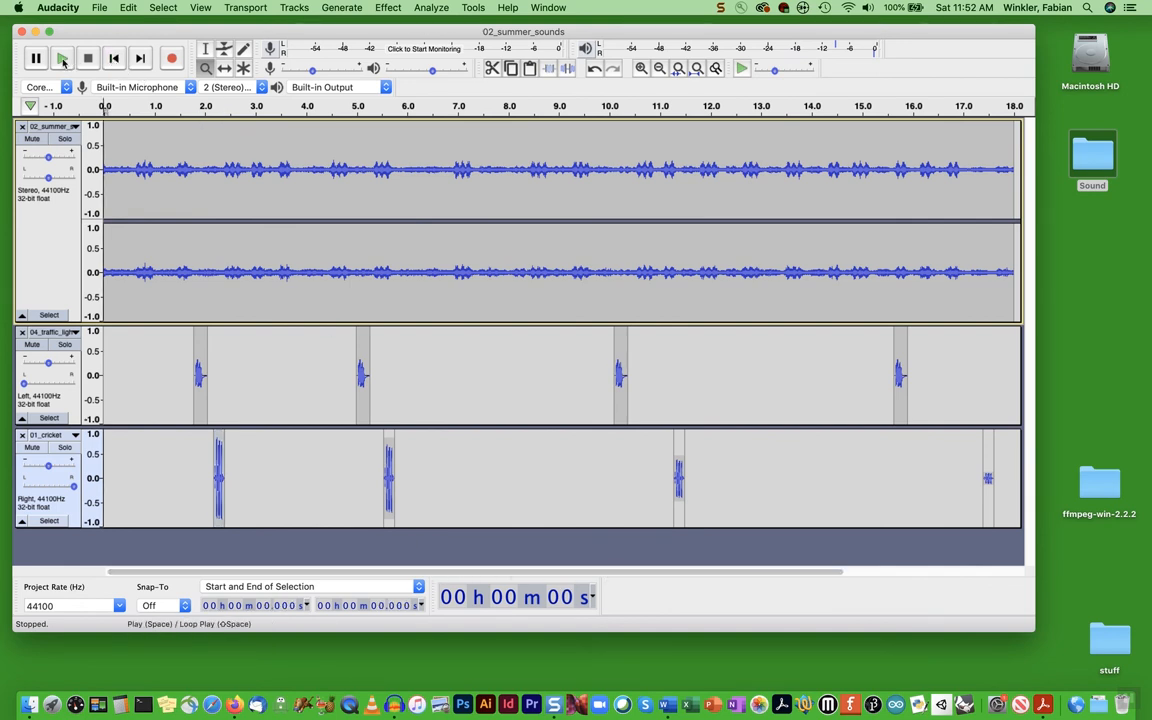
pyautogui.click(63, 59)
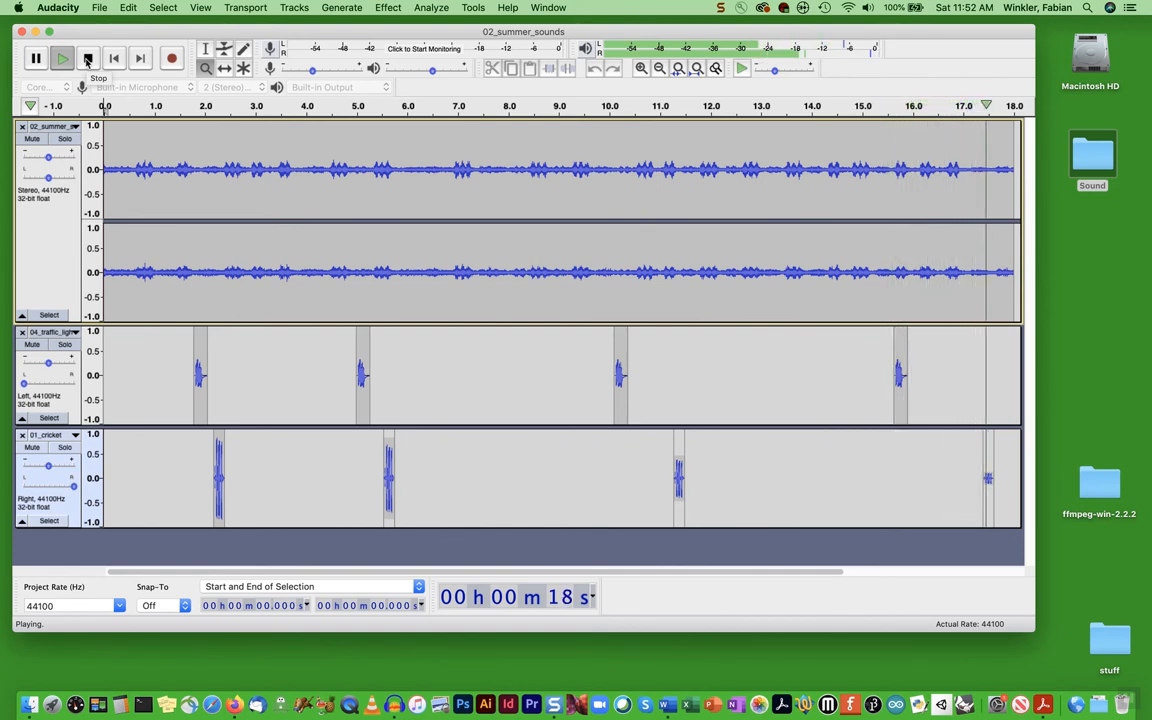
pyautogui.click(87, 59)
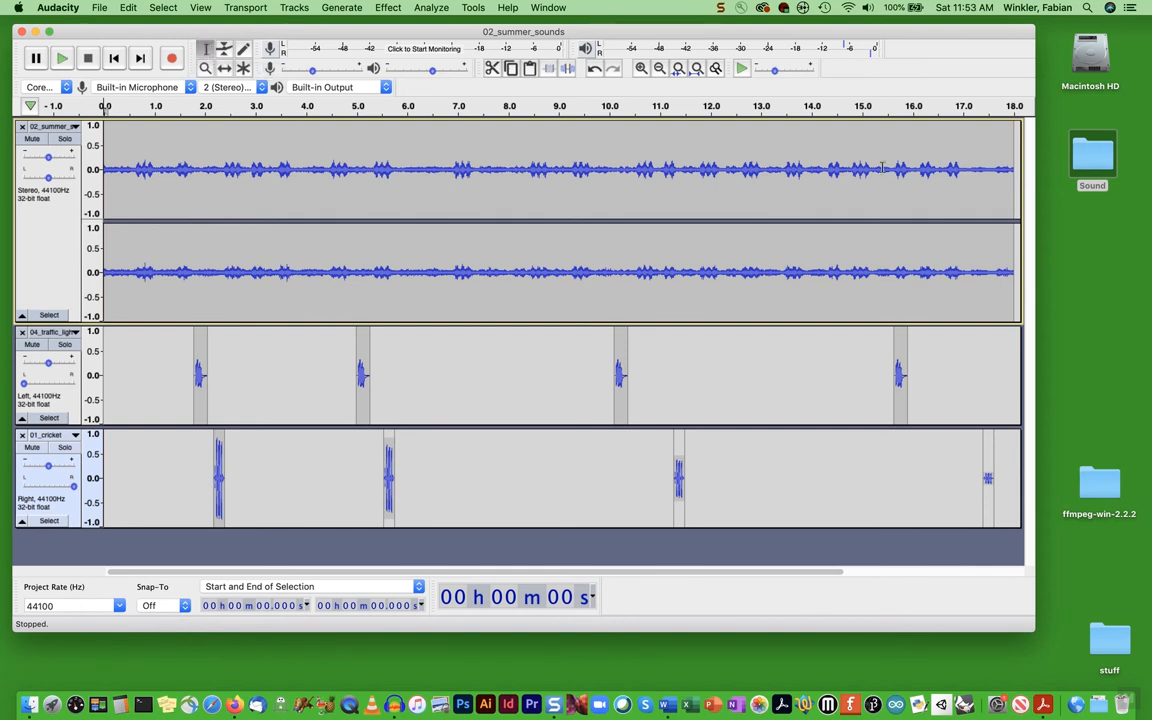
# - Apply Fade Out to the summer sounds track from 16.481 s to 18.000 s and play the ending from about 14.7 s
pyautogui.moveTo(955, 170)
pyautogui.mouseDown()
pyautogui.moveTo(1007, 172)
pyautogui.moveTo(942, 170)
pyautogui.mouseUp()
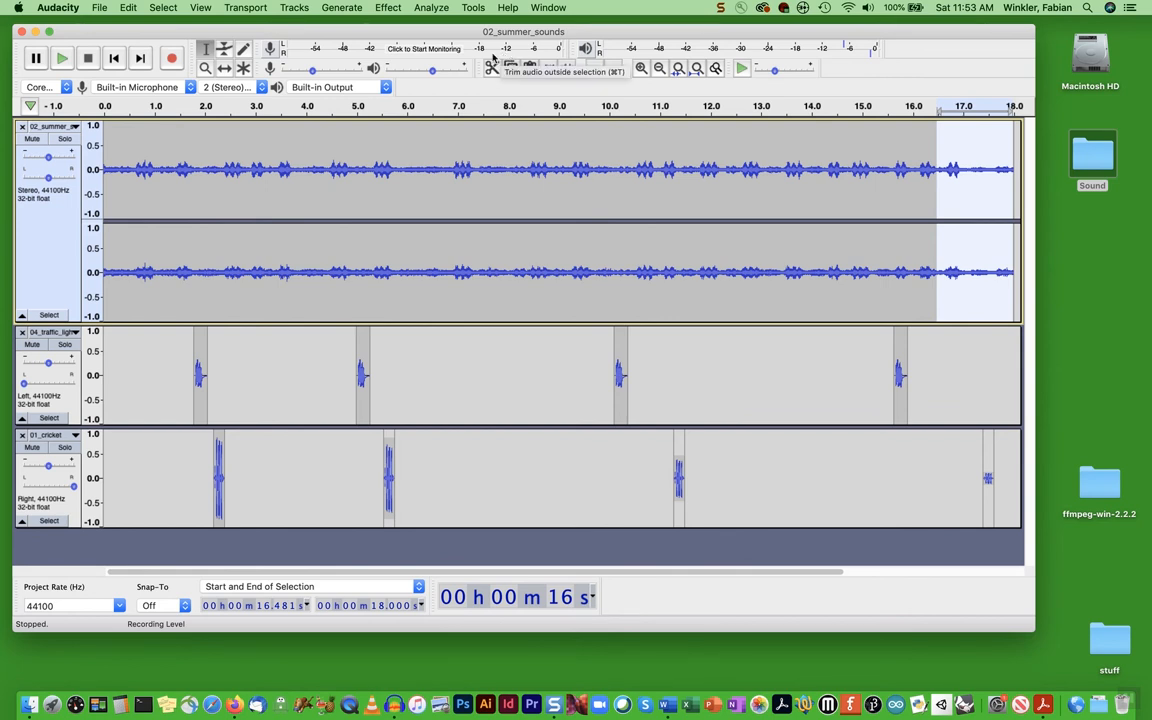
pyautogui.click(351, 7)
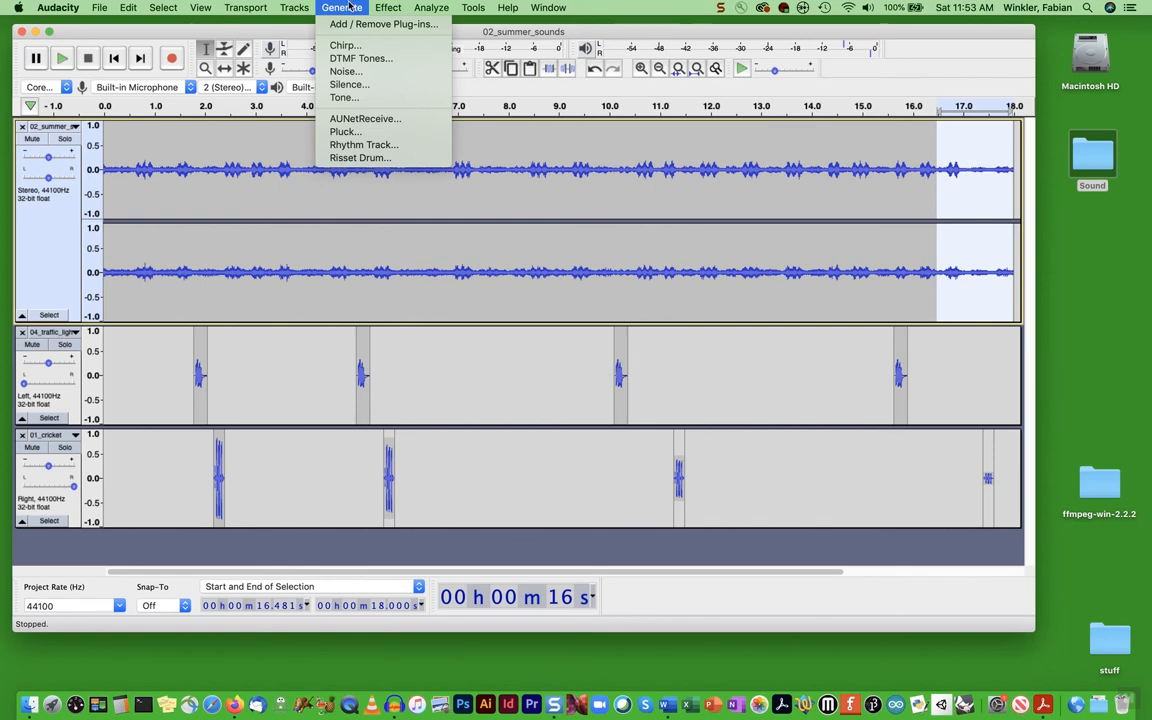
pyautogui.moveTo(387, 6)
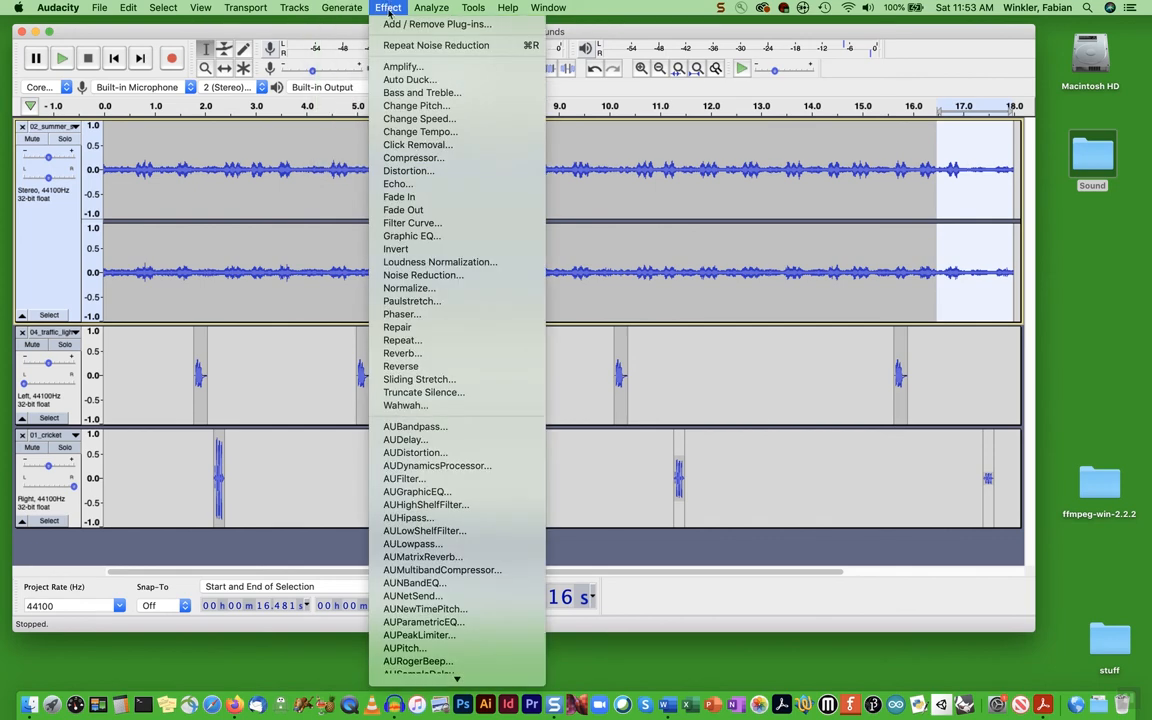
pyautogui.click(405, 209)
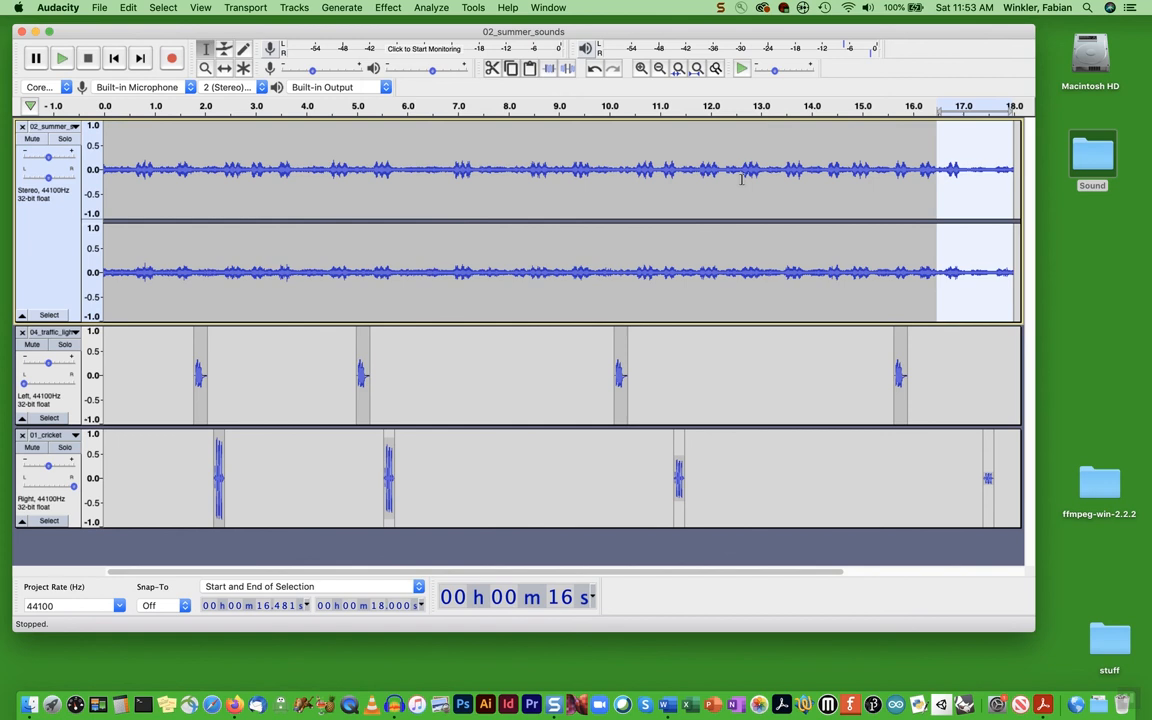
pyautogui.click(848, 170)
pyautogui.press('space')
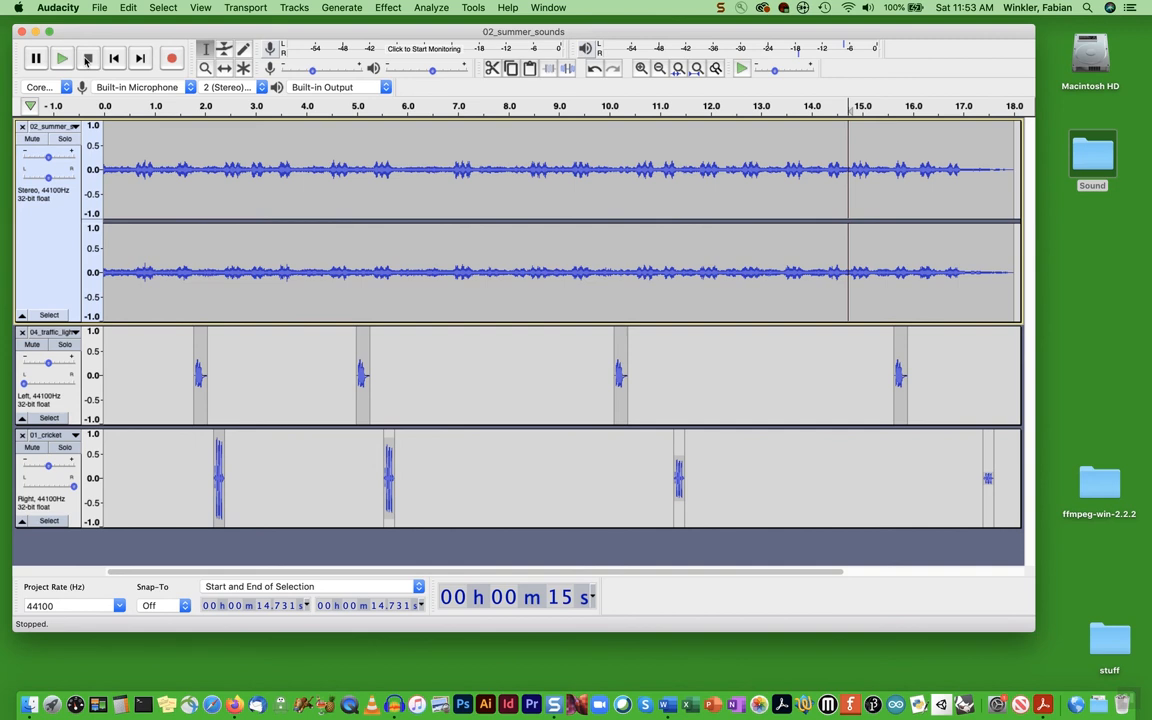
# - Save the project as final_composition.aup in the Sound folder
pyautogui.click(103, 12)
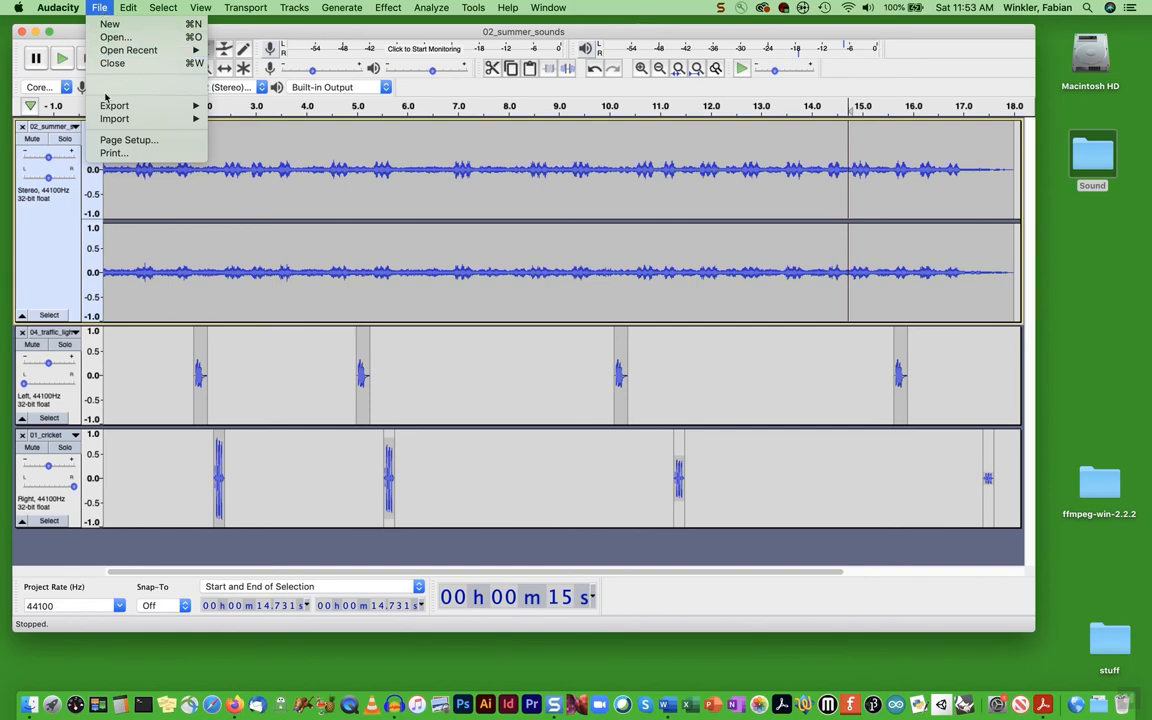
pyautogui.moveTo(106, 89)
pyautogui.click(248, 85)
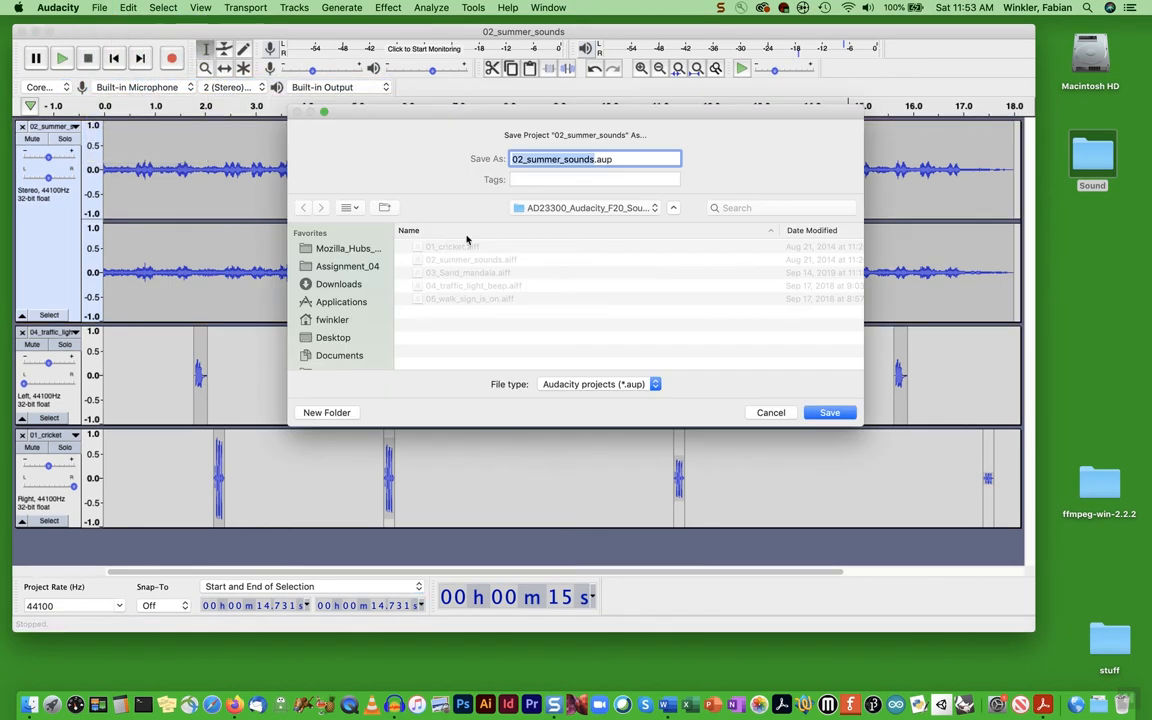
pyautogui.write('final_comp')
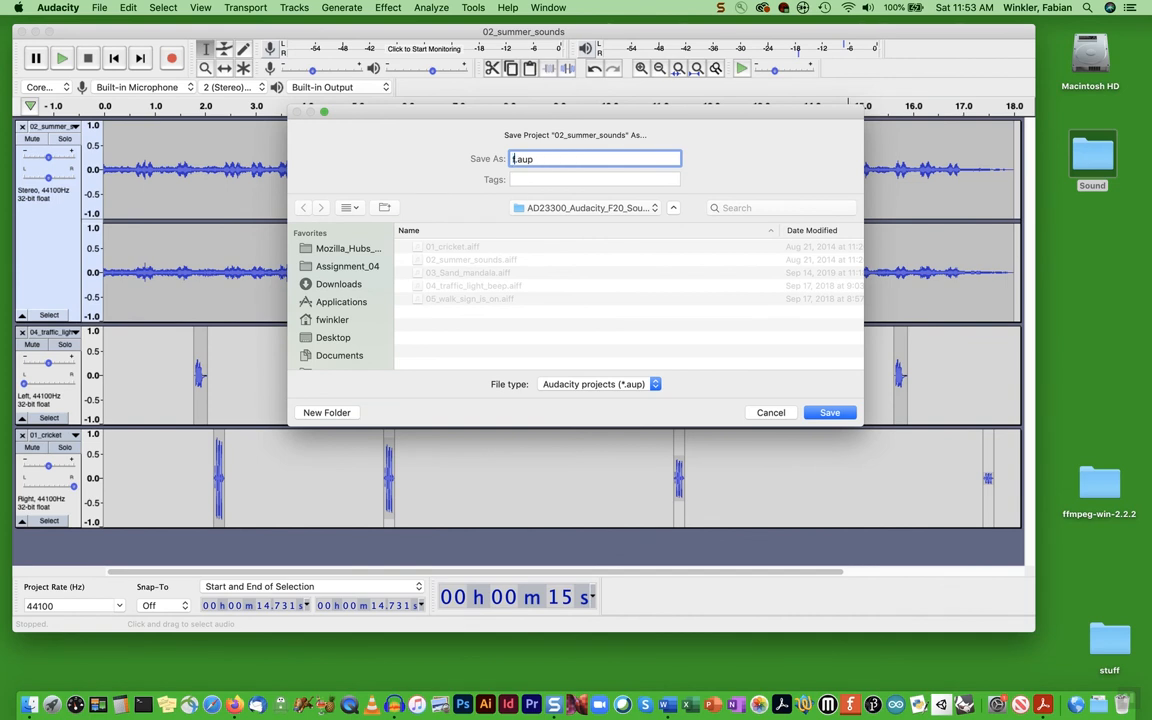
pyautogui.write('osition')
pyautogui.click(566, 207)
pyautogui.click(545, 223)
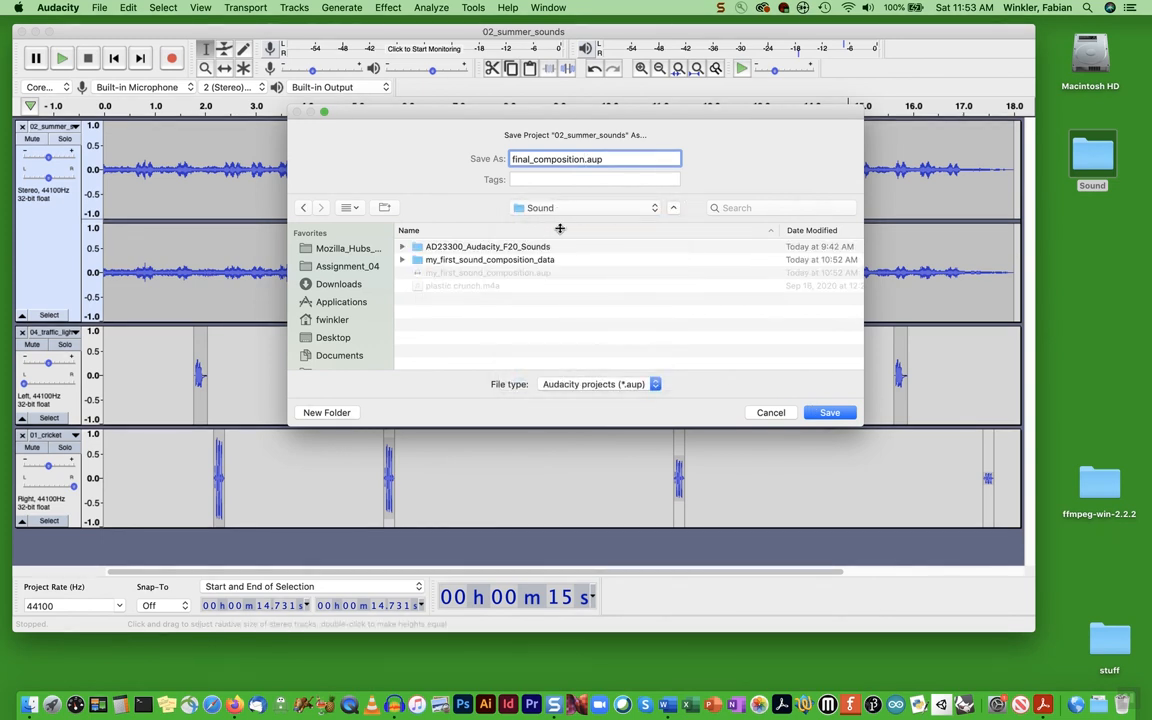
pyautogui.click(822, 413)
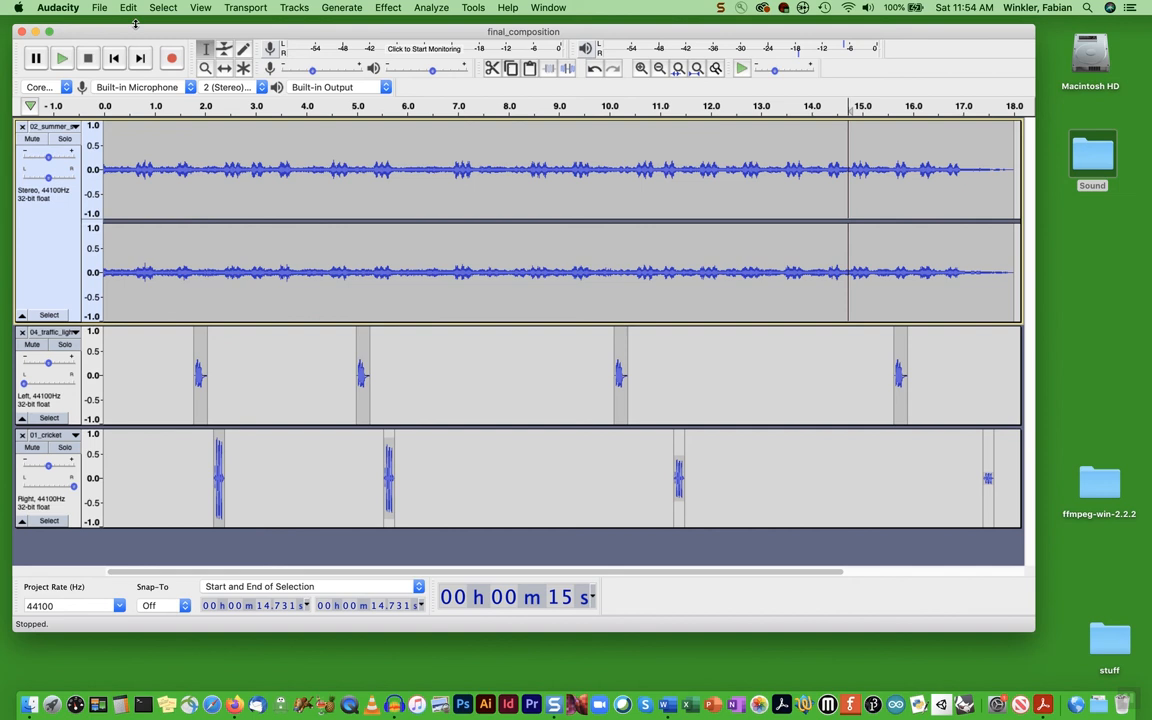
# - Start exporting the composition as final_composition.wav to the Sound folder, using WAV (Microsoft) with Signed 16-bit PCM encoding
pyautogui.click(101, 9)
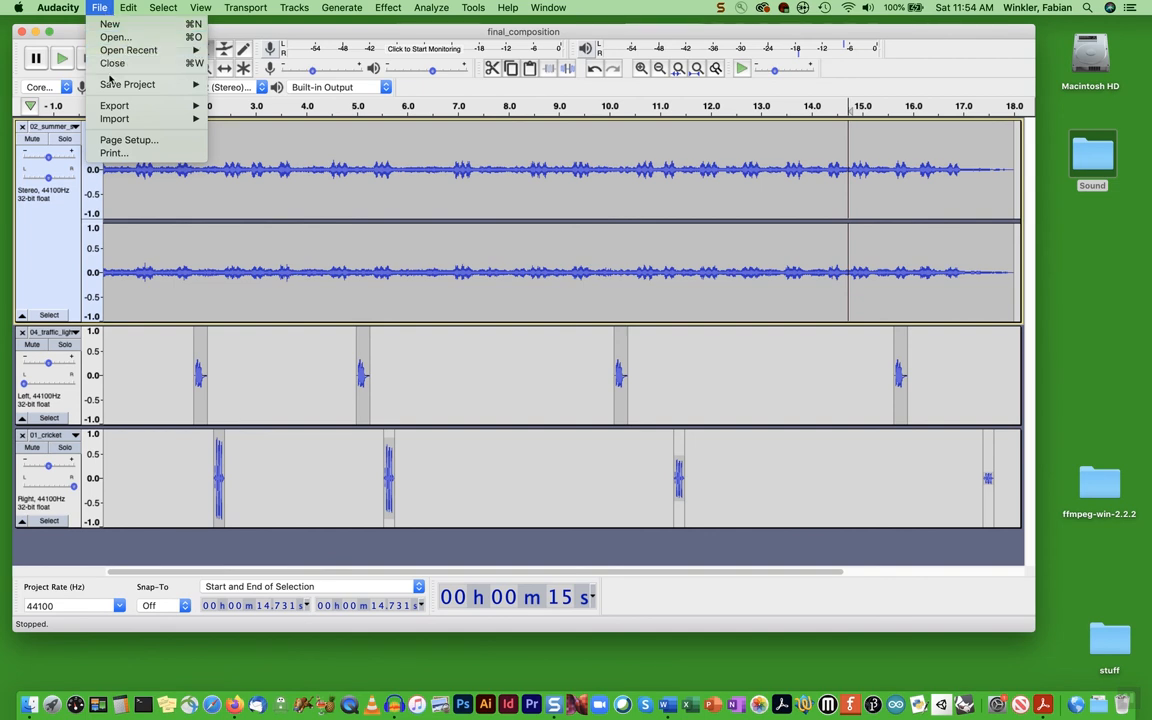
pyautogui.moveTo(112, 107)
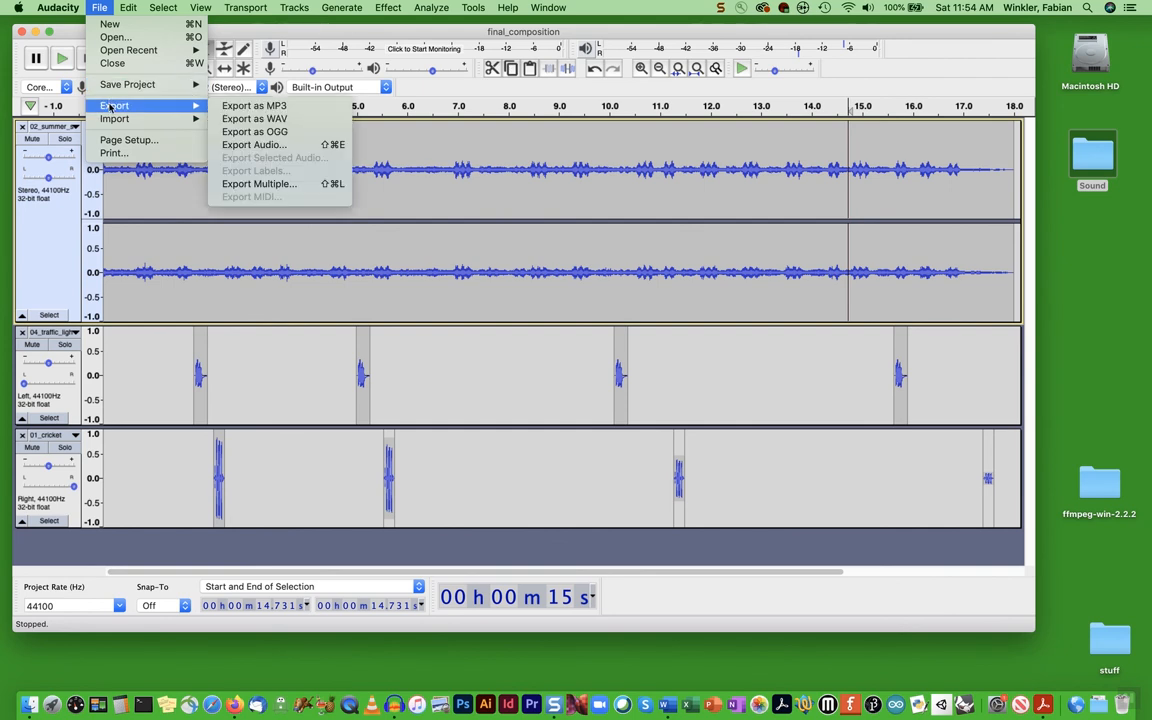
pyautogui.click(242, 120)
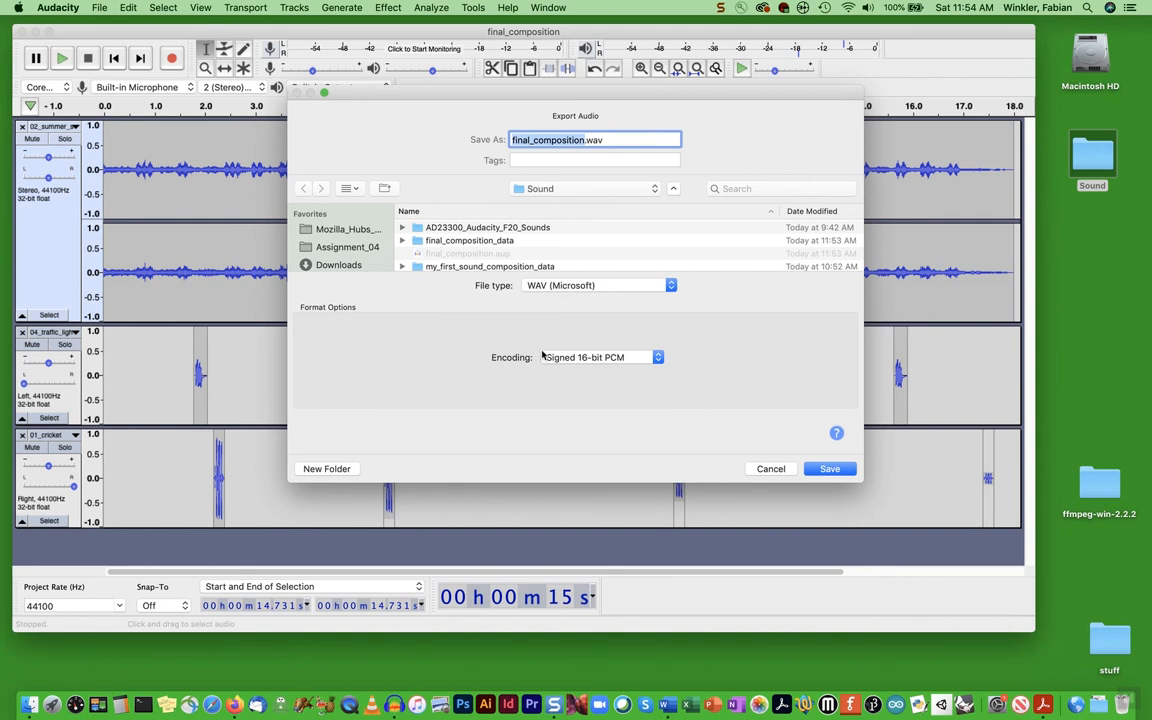
pyautogui.click(829, 466)
# - Fill in the artist's name and the track title "Soundscape Composition" in the export metadata
pyautogui.click(492, 240)
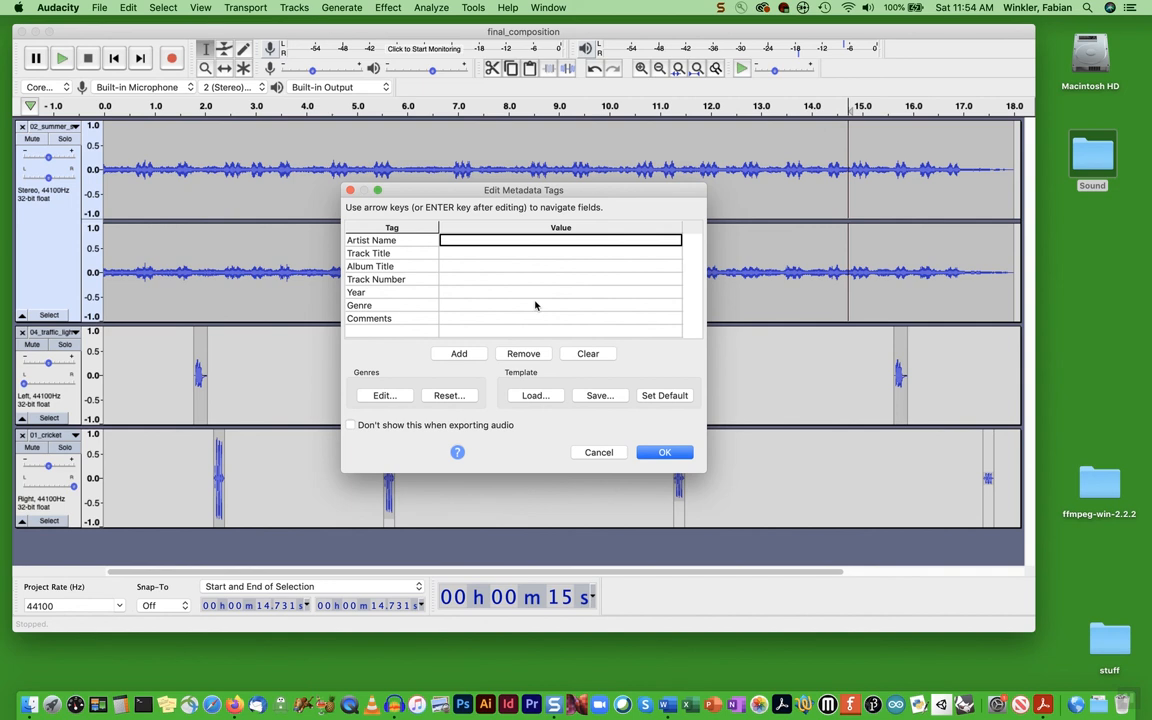
pyautogui.click(451, 242)
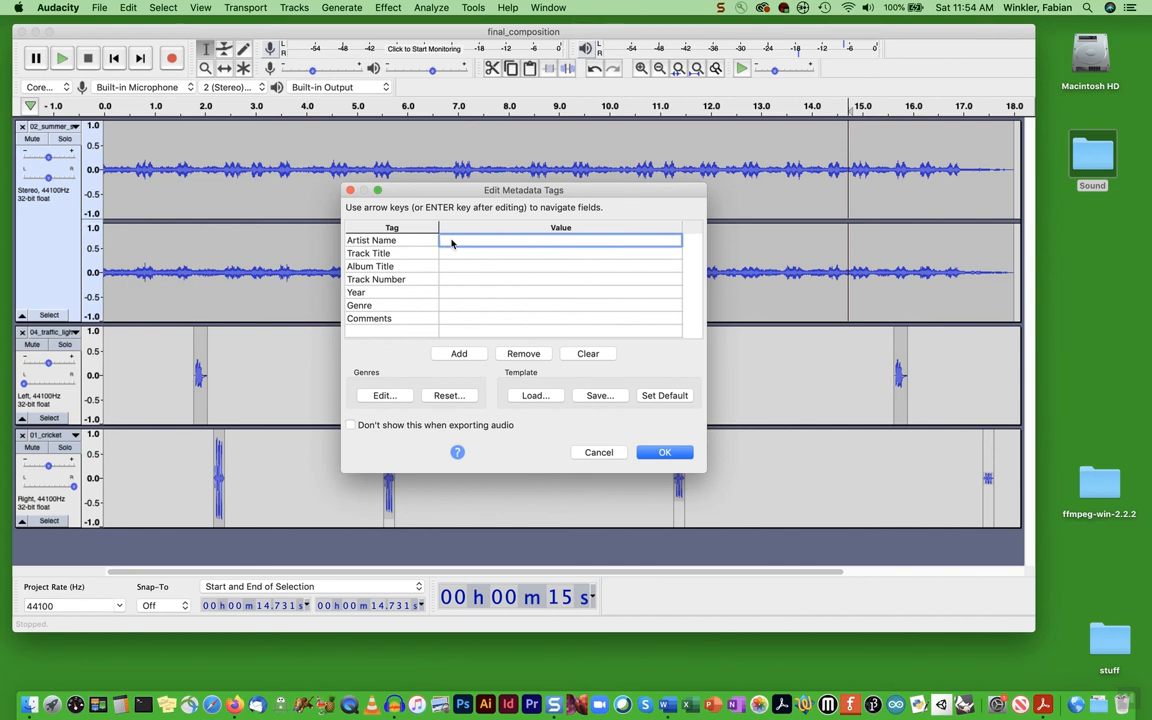
pyautogui.write('Fabian Winkler')
pyautogui.click(447, 256)
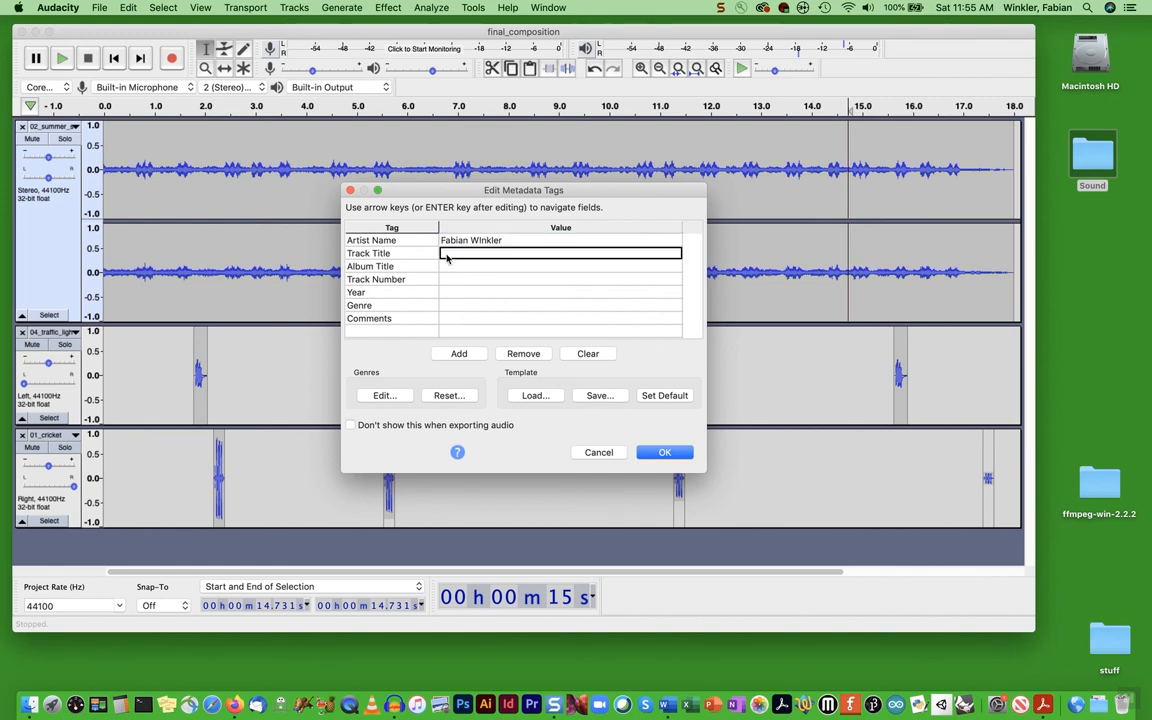
pyautogui.write('Soundscape')
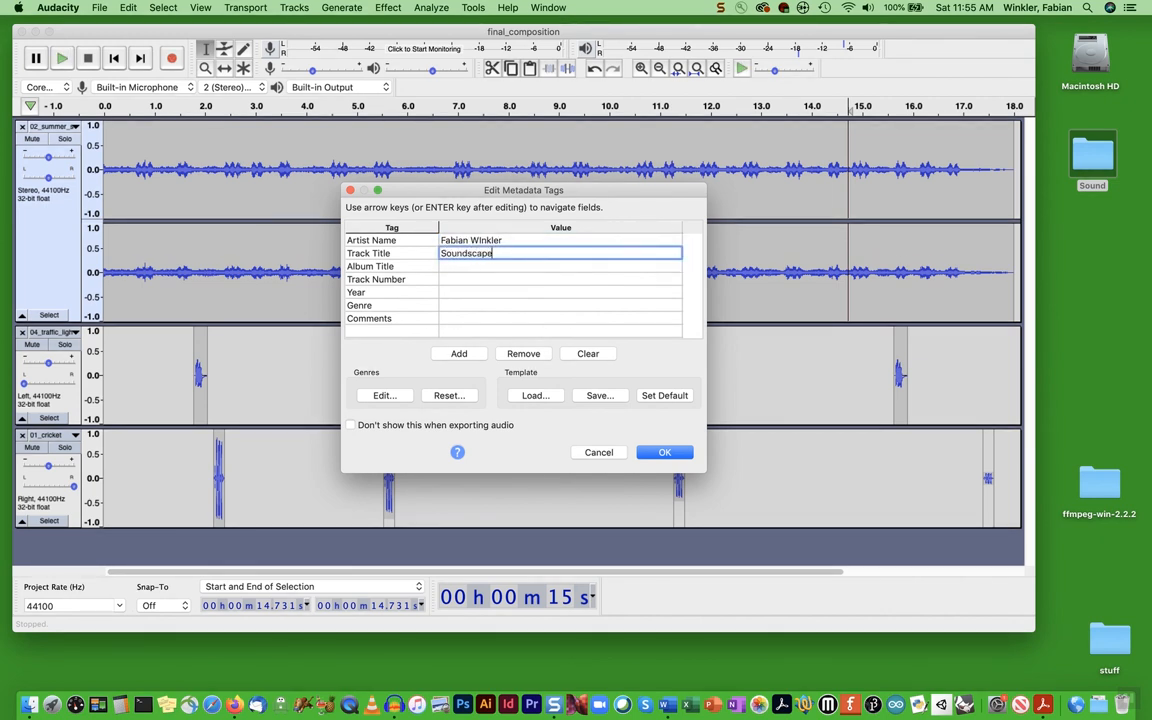
pyautogui.write(' Composition')
# - Set the album title to AD23300 and the year to 2020, and complete the WAV export
pyautogui.click(450, 267)
pyautogui.write('Ad23300')
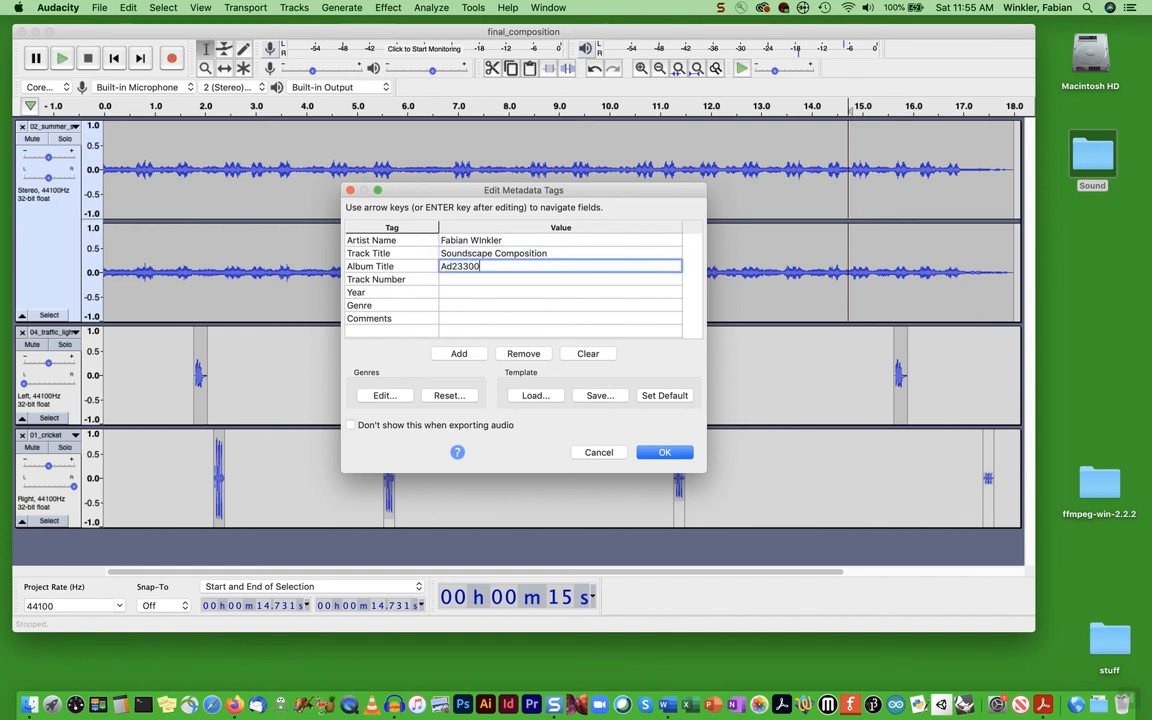
pyautogui.click(453, 266)
pyautogui.press('BackSpace')
pyautogui.write('D')
pyautogui.click(446, 294)
pyautogui.write('2020')
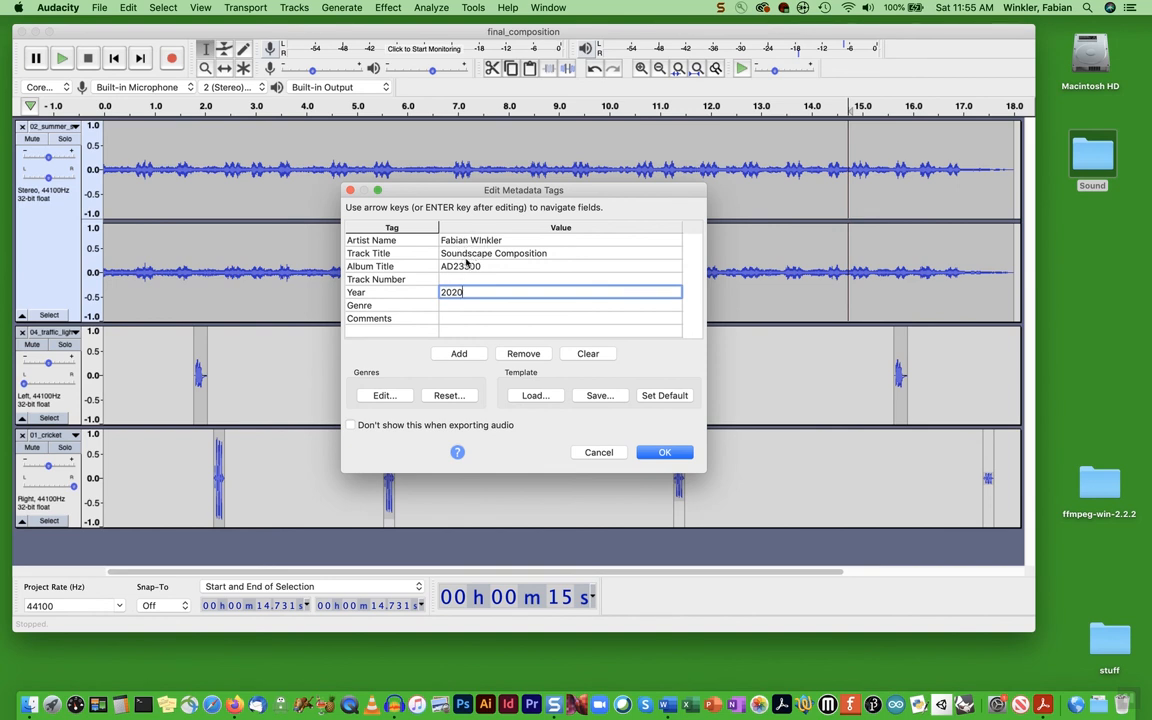
pyautogui.click(662, 452)
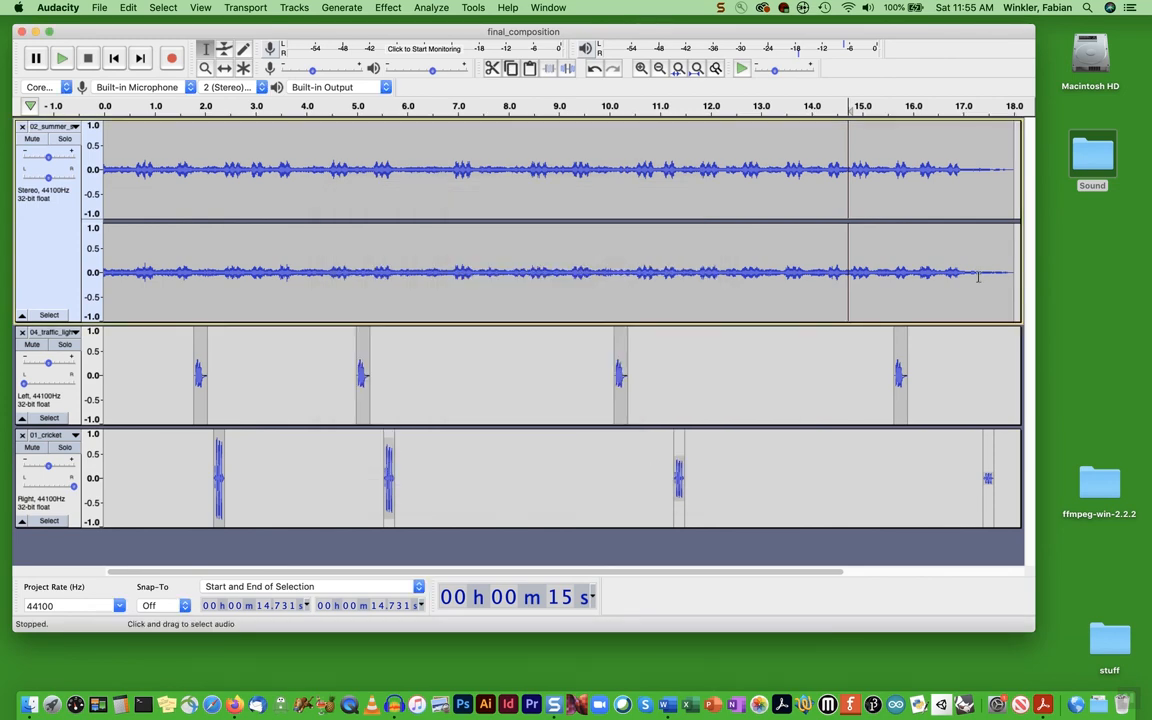
# - Switch to Finder, check the Sound folder for final_composition.wav, and close the folder window
pyautogui.click(1090, 160)
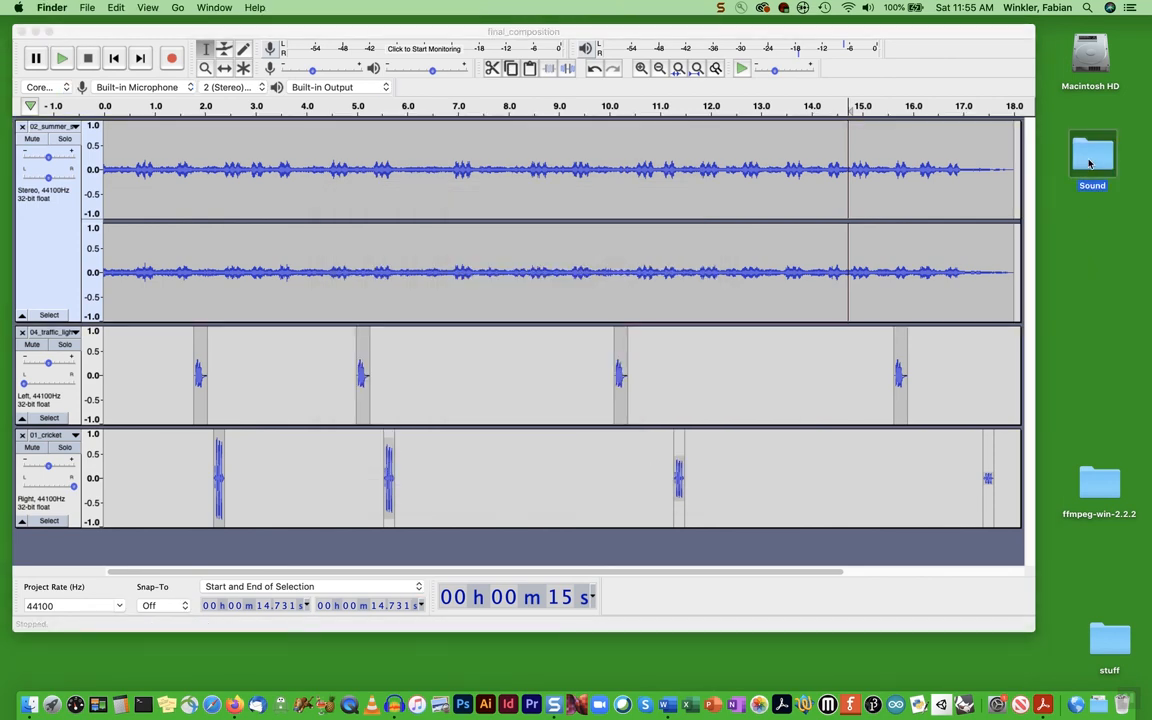
pyautogui.doubleClick(1090, 160)
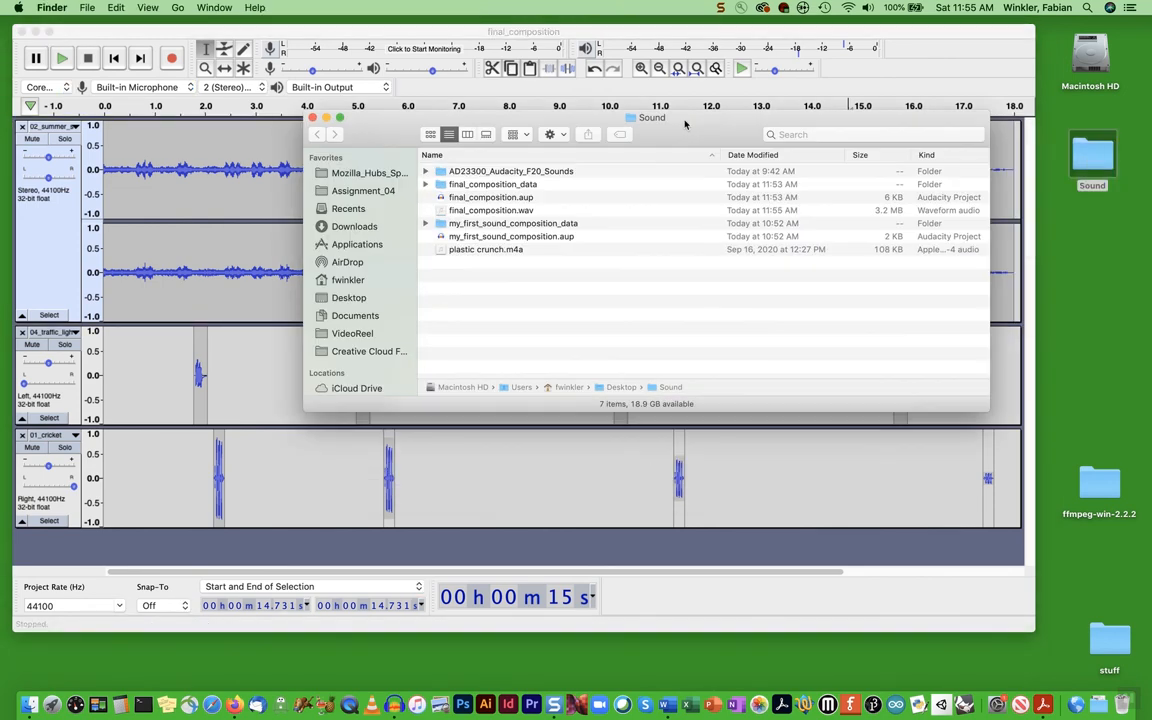
pyautogui.click(492, 211)
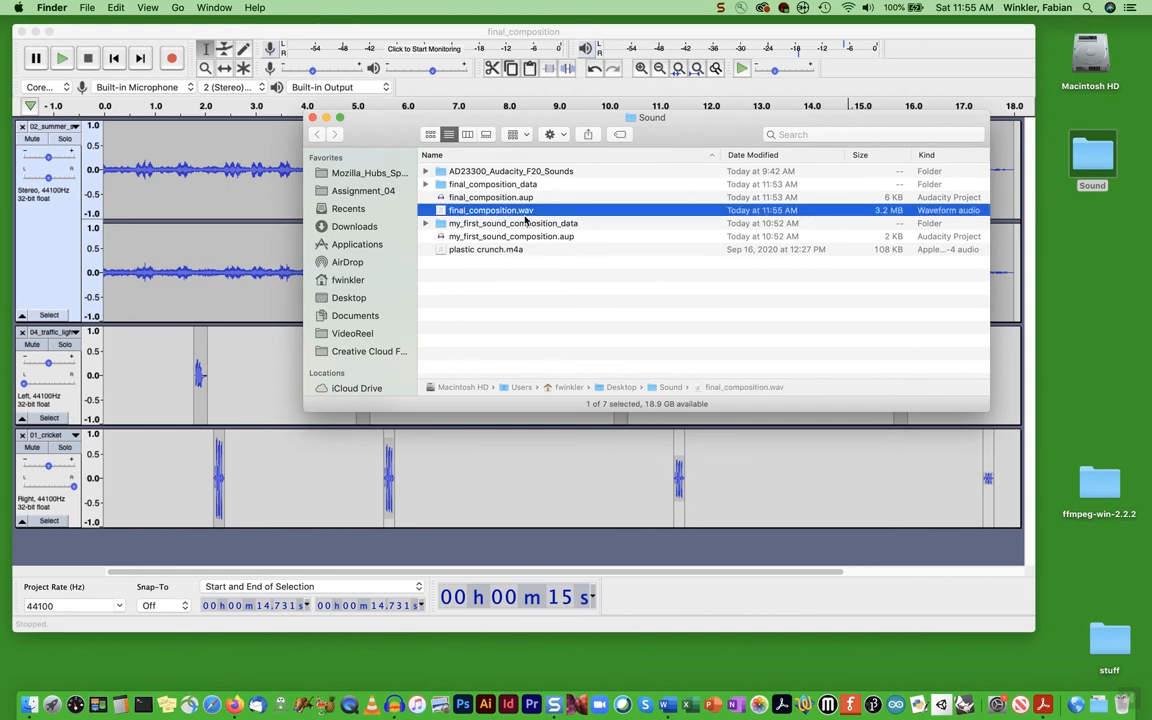
pyautogui.click(312, 117)
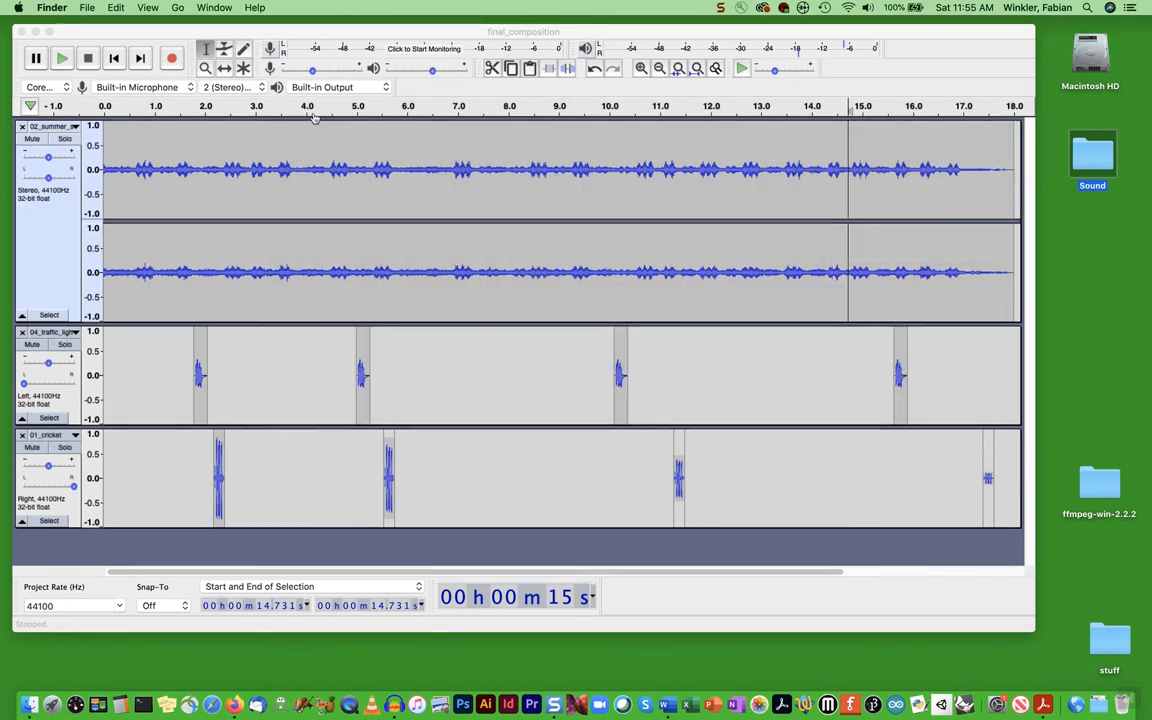
# - Return to Audacity and export final_composition.mp3 to the Sound folder with preset quality Extreme, 220-260 kbps, Joint Stereo and the existing metadata
pyautogui.click(293, 31)
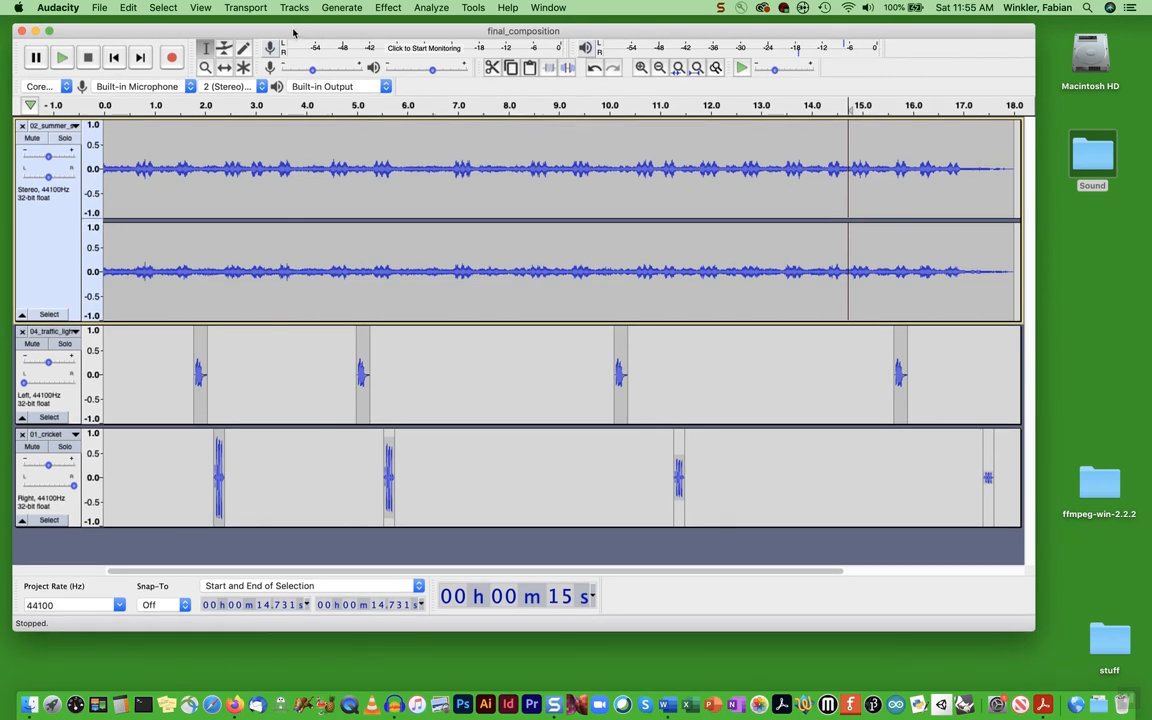
pyautogui.click(101, 7)
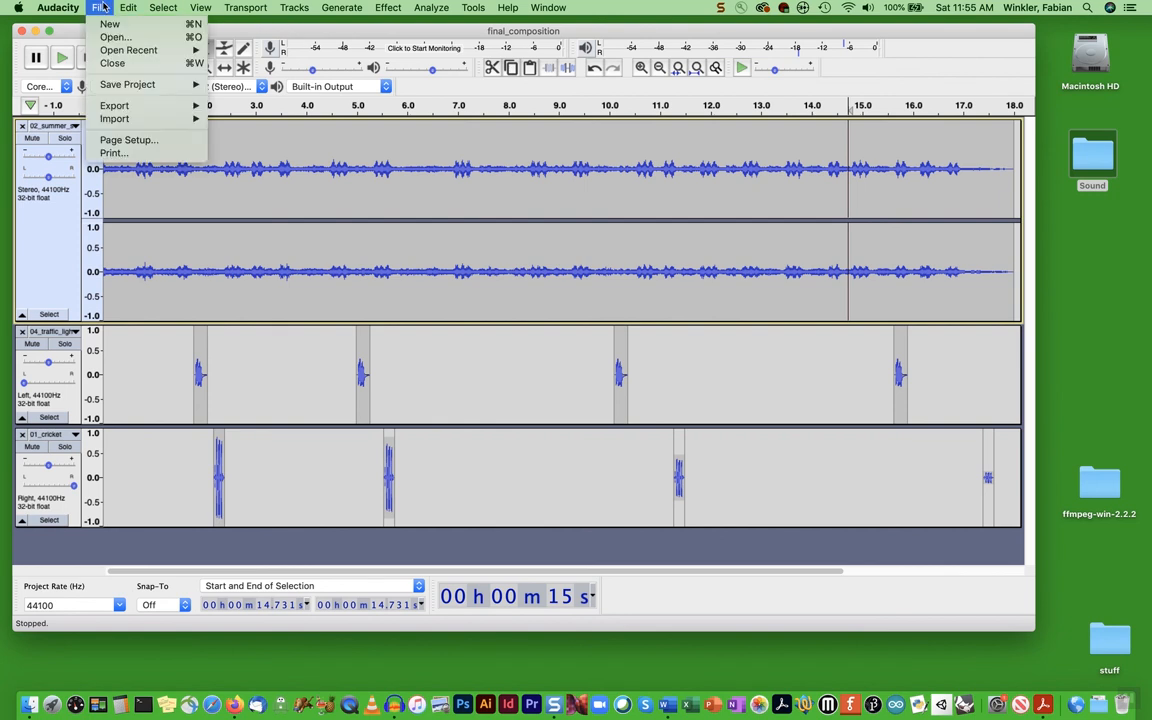
pyautogui.moveTo(107, 106)
pyautogui.moveTo(190, 110)
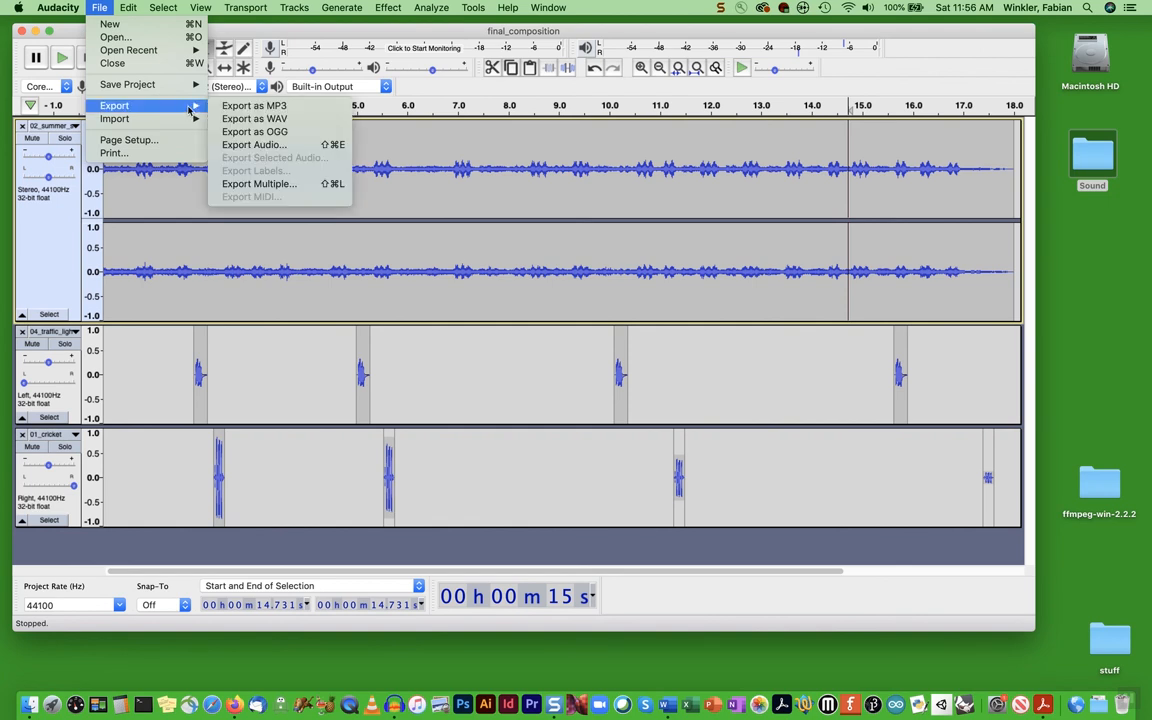
pyautogui.click(242, 108)
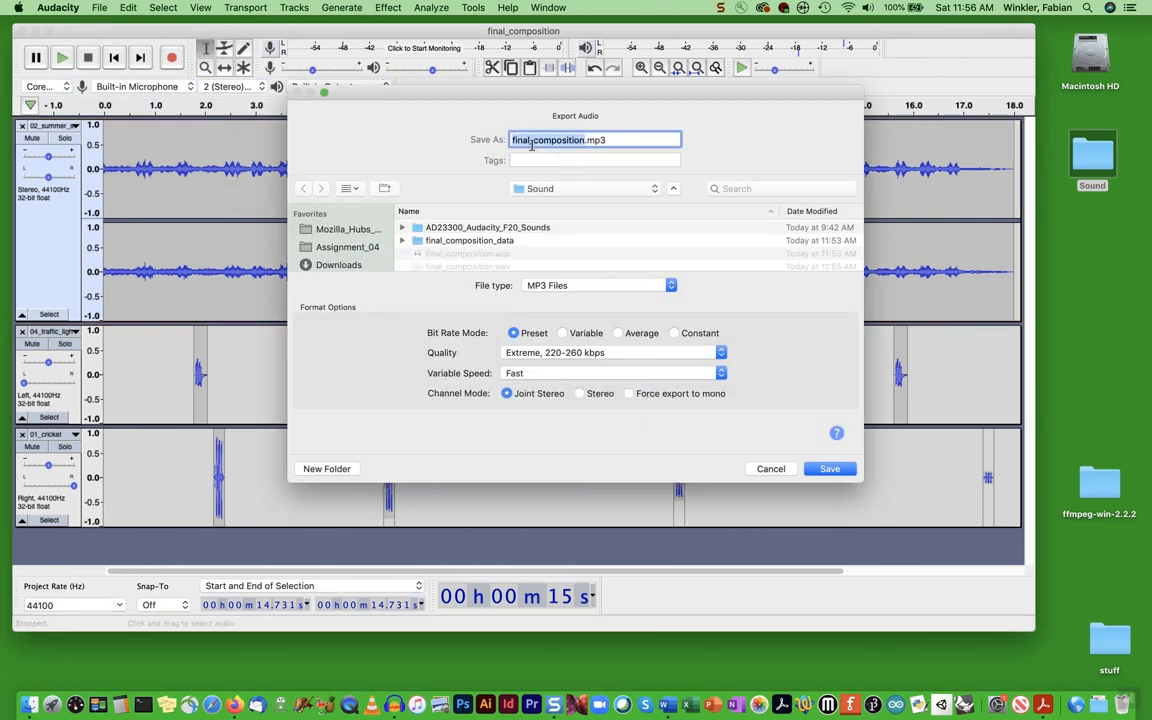
pyautogui.click(576, 354)
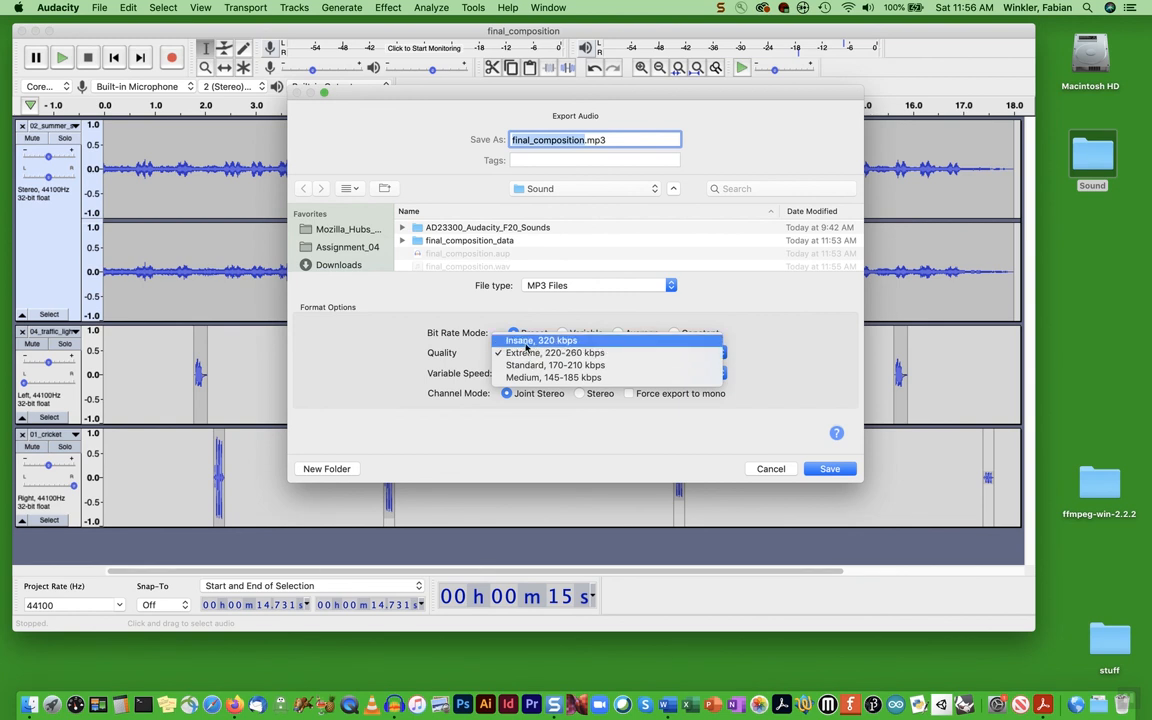
pyautogui.click(517, 354)
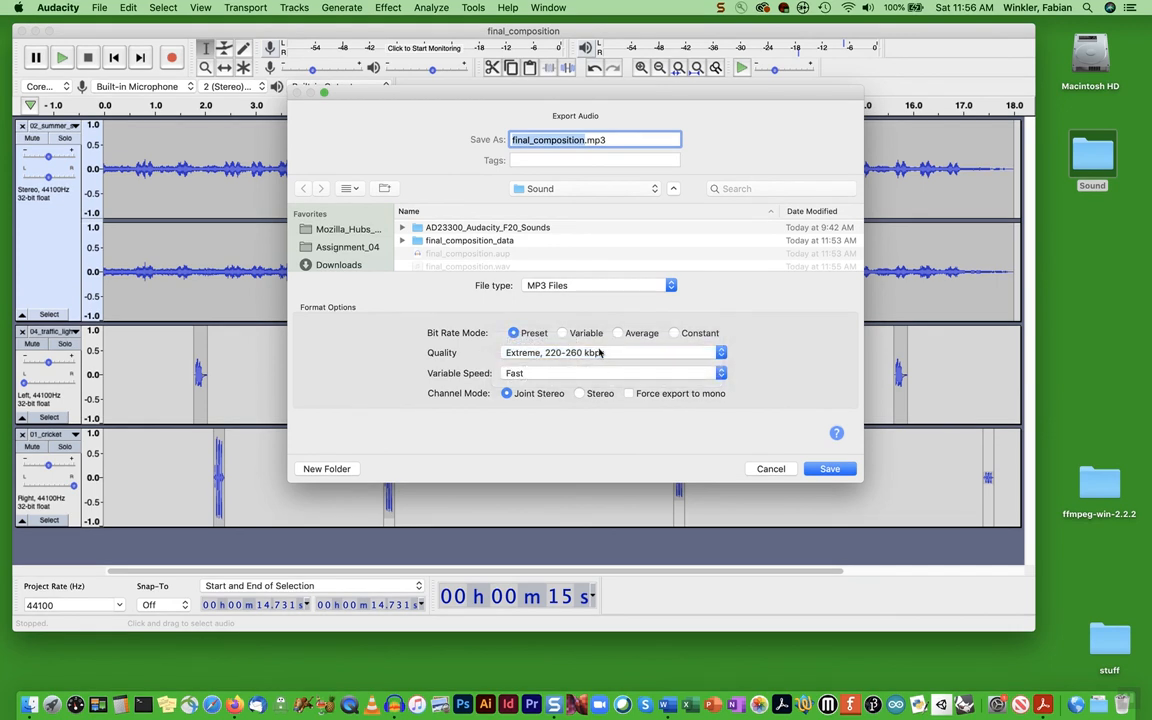
pyautogui.click(822, 469)
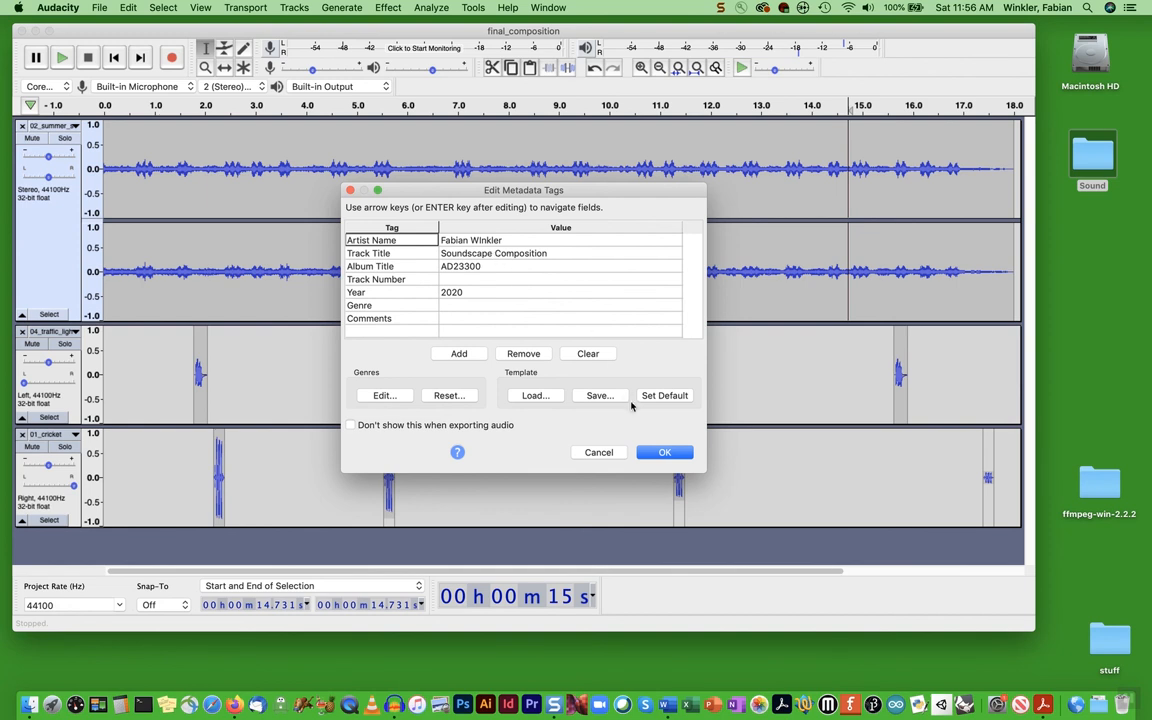
pyautogui.click(664, 452)
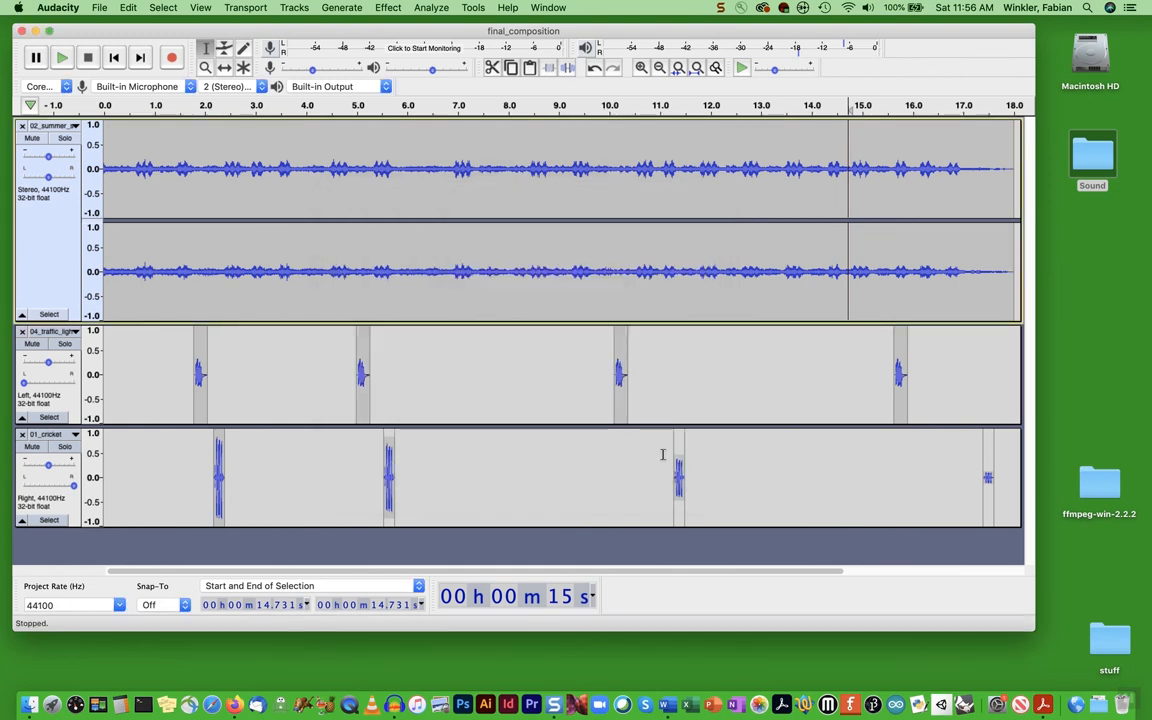
# - Open the Sound folder in Finder, play final_composition.mp3 in a quick preview, and close the preview
pyautogui.doubleClick(1098, 157)
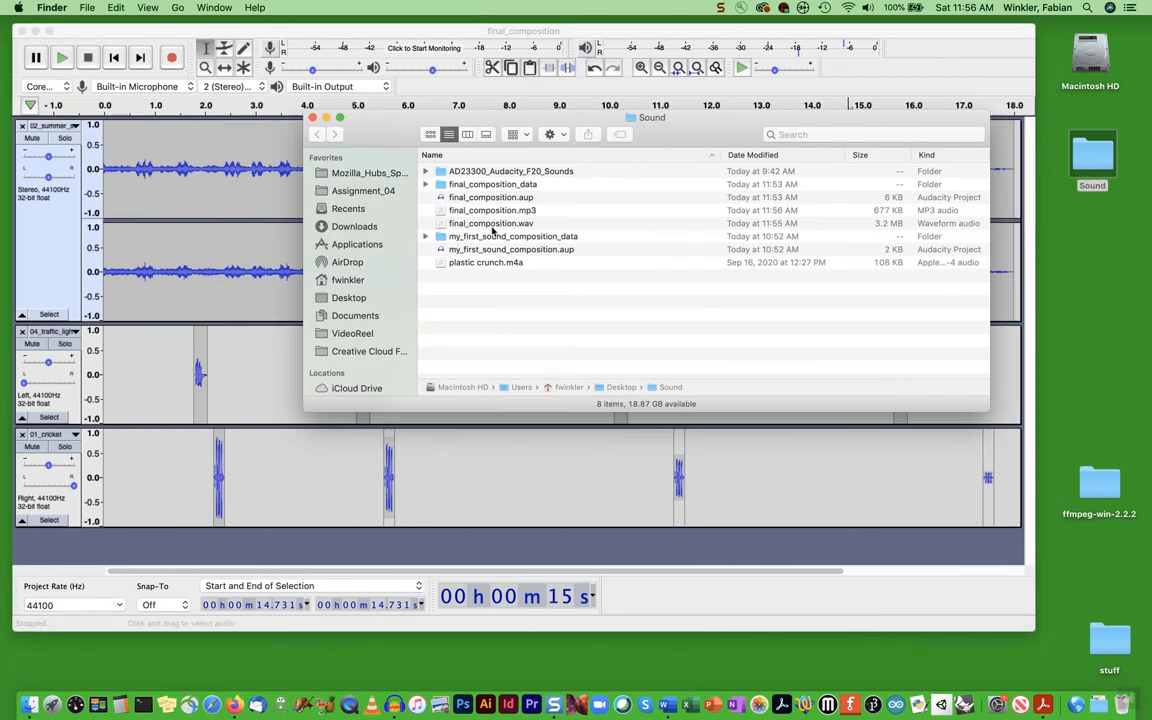
pyautogui.click(489, 211)
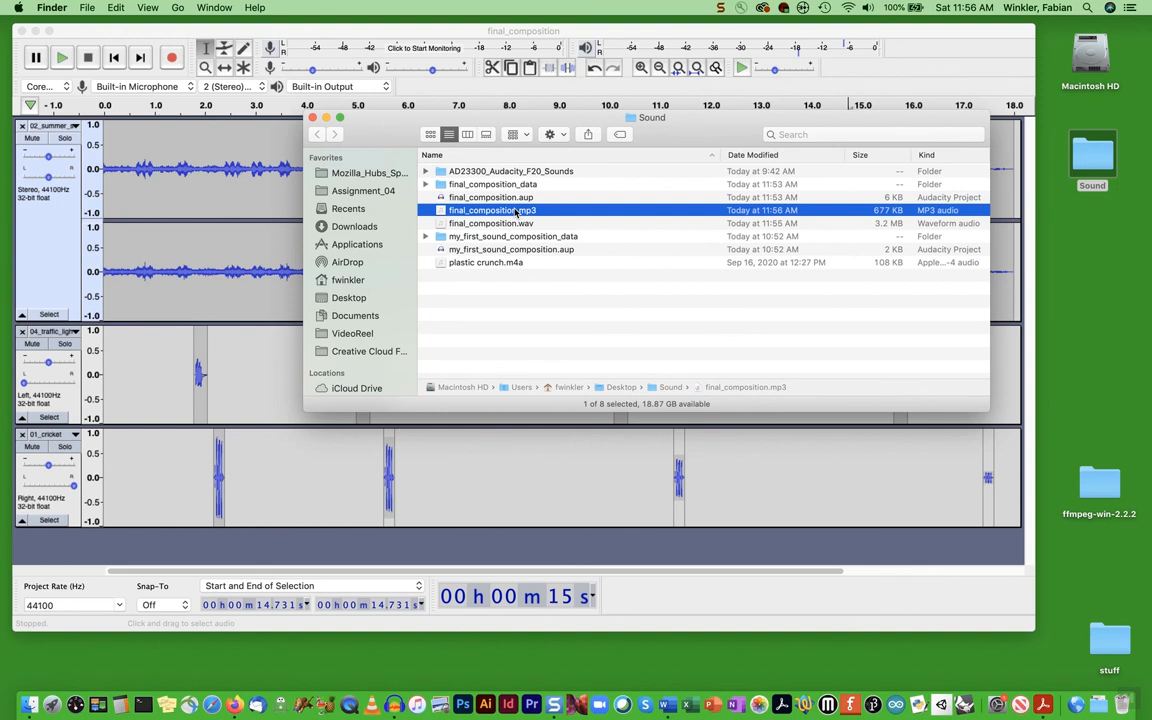
pyautogui.press('space')
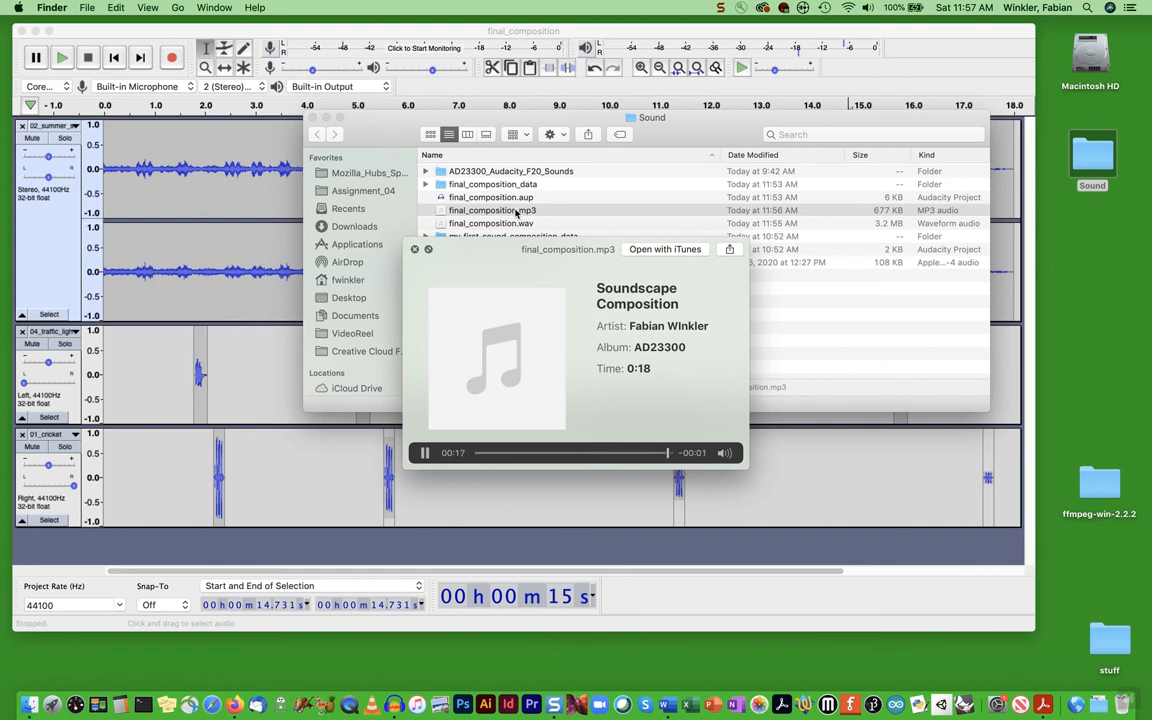
pyautogui.press('space')
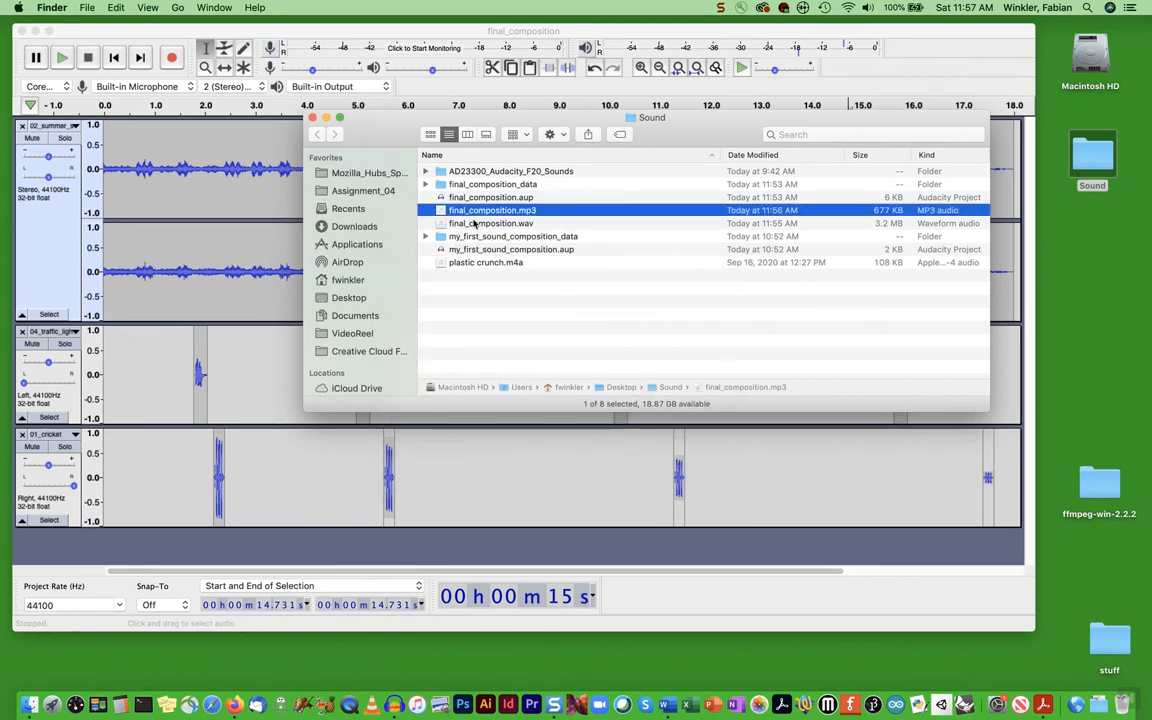